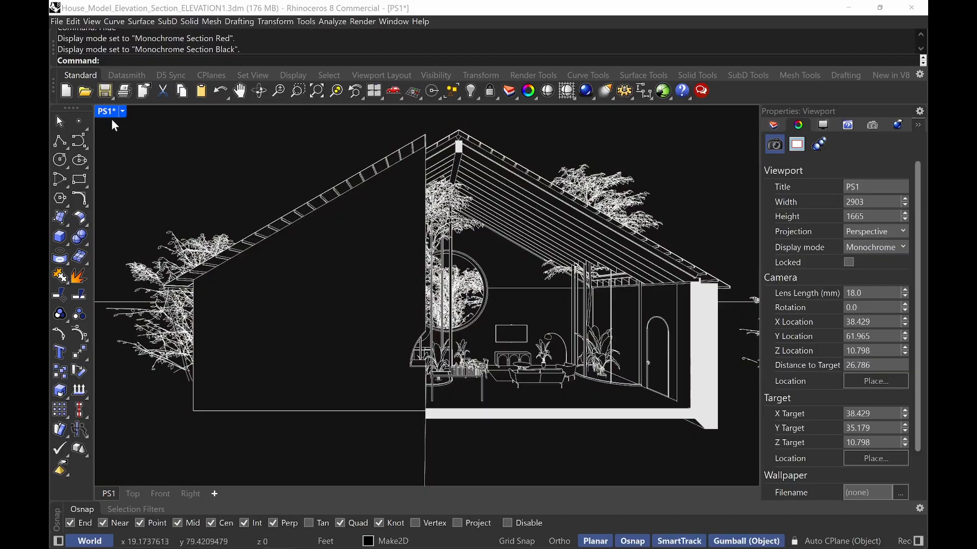
Preview the PS1 viewport in the Monochrome Section Yellow and Monochrome Section Red display modes
click(116, 111)
click(261, 331)
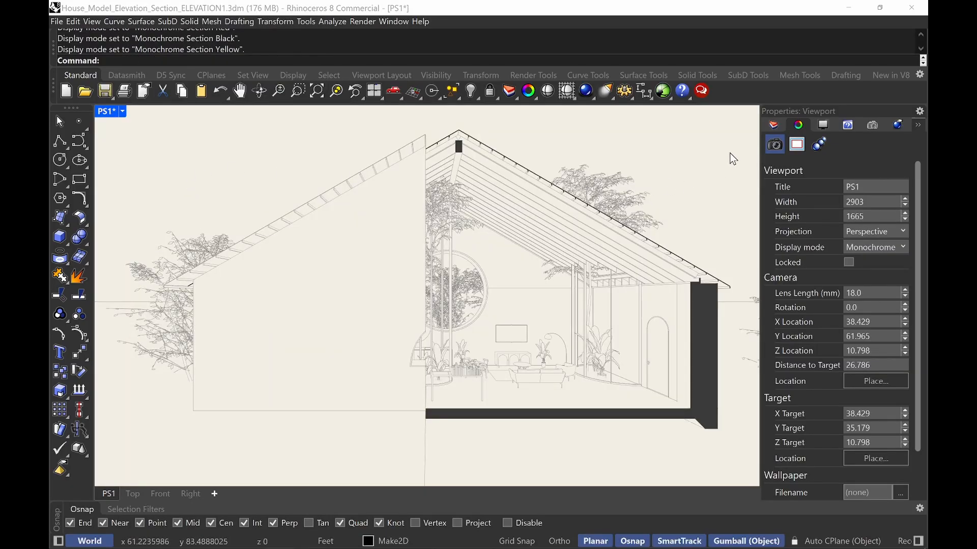
click(114, 112)
click(270, 307)
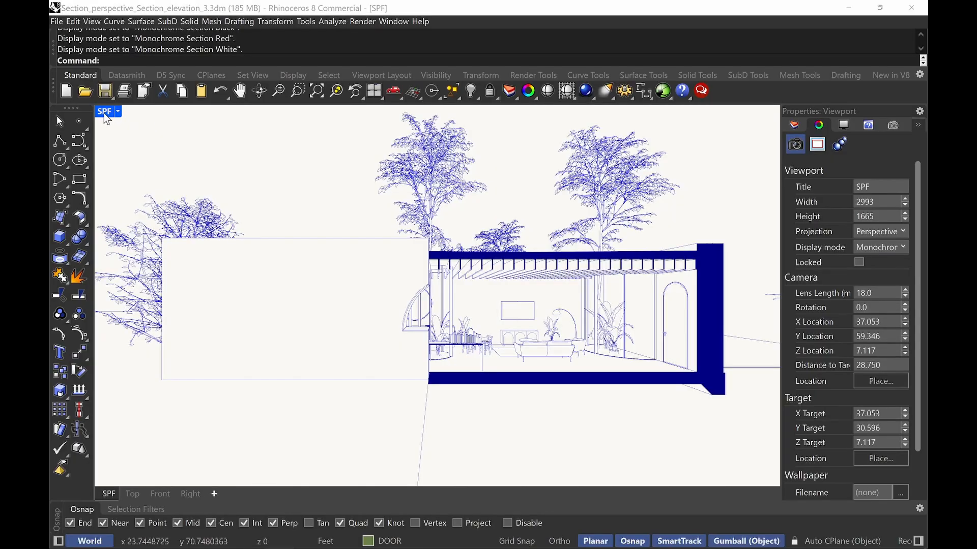
Preview the SPF viewport in the Monochrome Section Blue, Monochrome Section and Monochrome Section White display modes
click(106, 114)
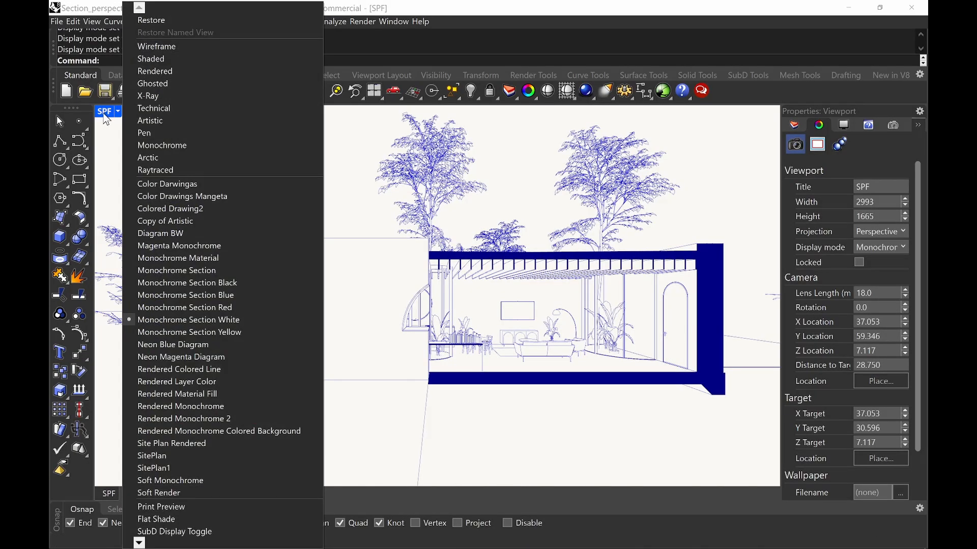
click(233, 295)
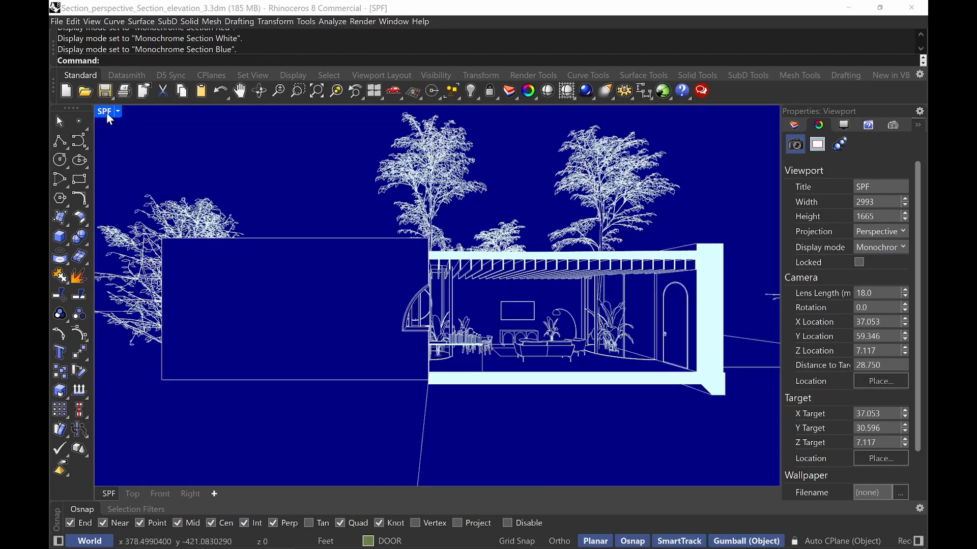
click(106, 112)
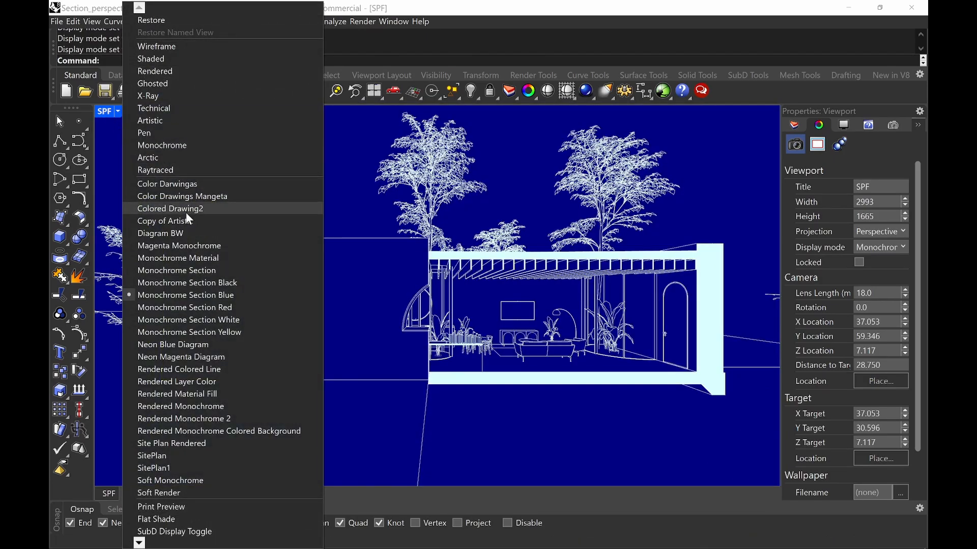
click(203, 267)
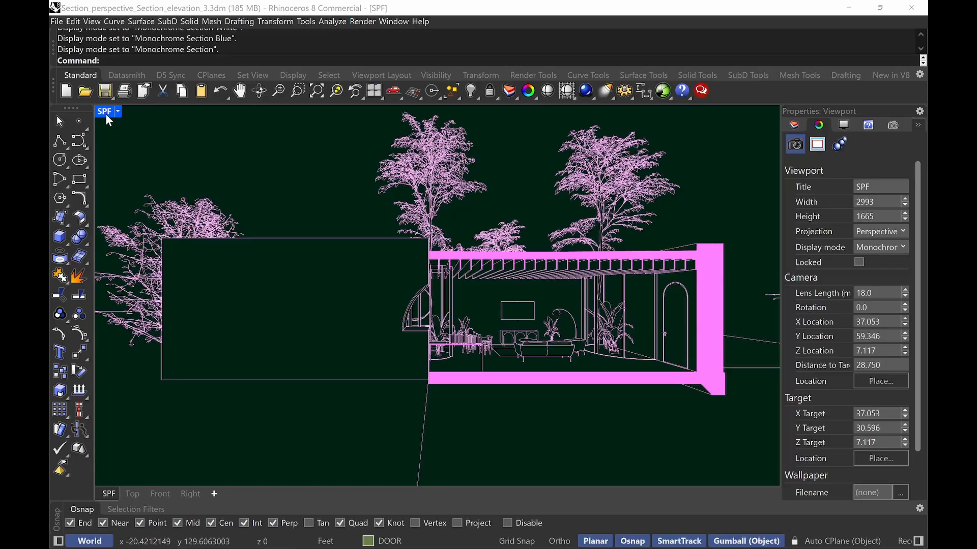
click(107, 116)
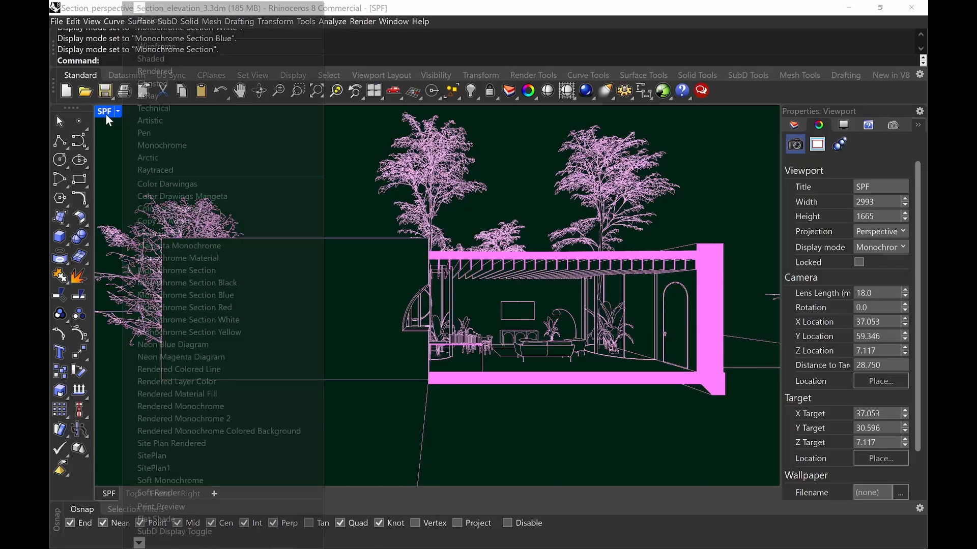
click(225, 317)
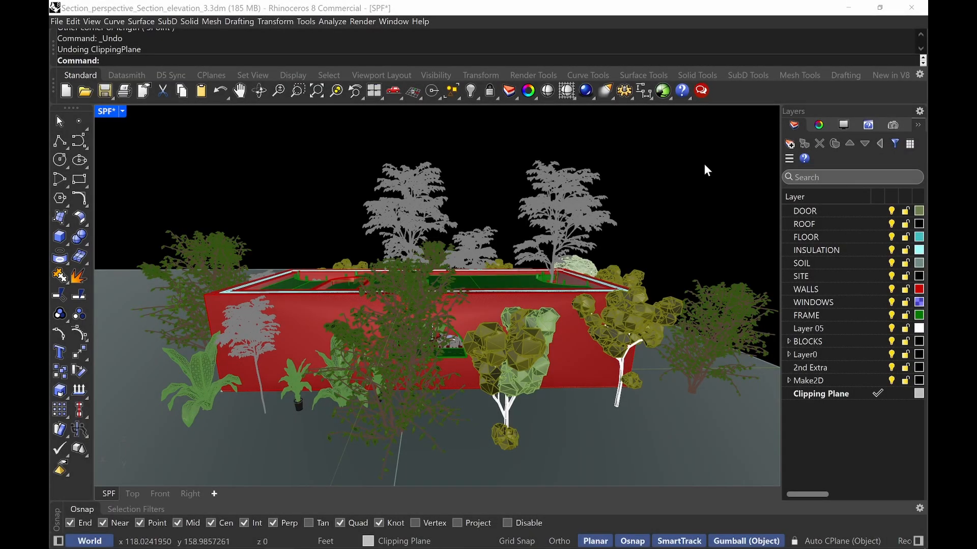
Create a vertical clipping plane starting at the lower corner of the red wall, with its edge running straight outward from the house
scroll(682, 342, up, 8)
shift+right_drag(609, 383, 557, 359)
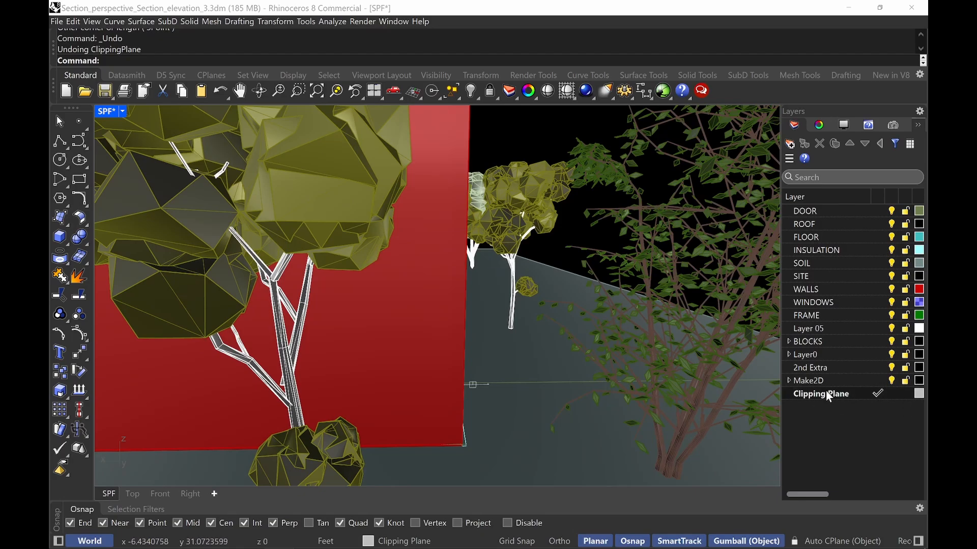
scroll(519, 374, up, 5)
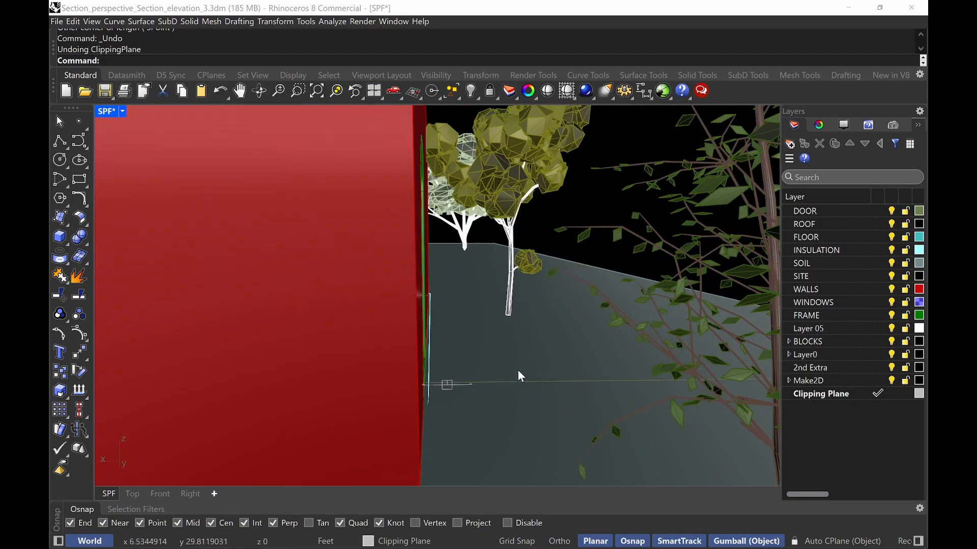
text(clip)
key(Return)
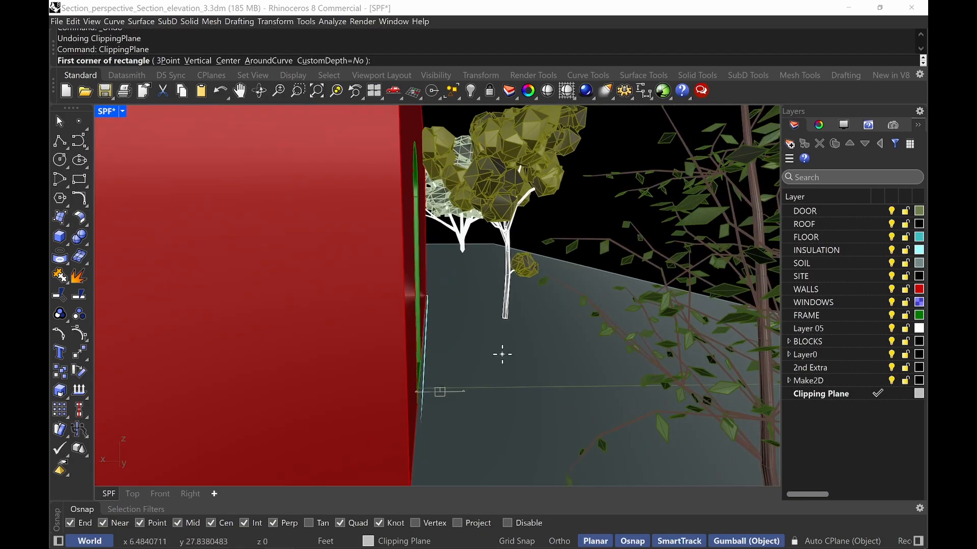
click(197, 61)
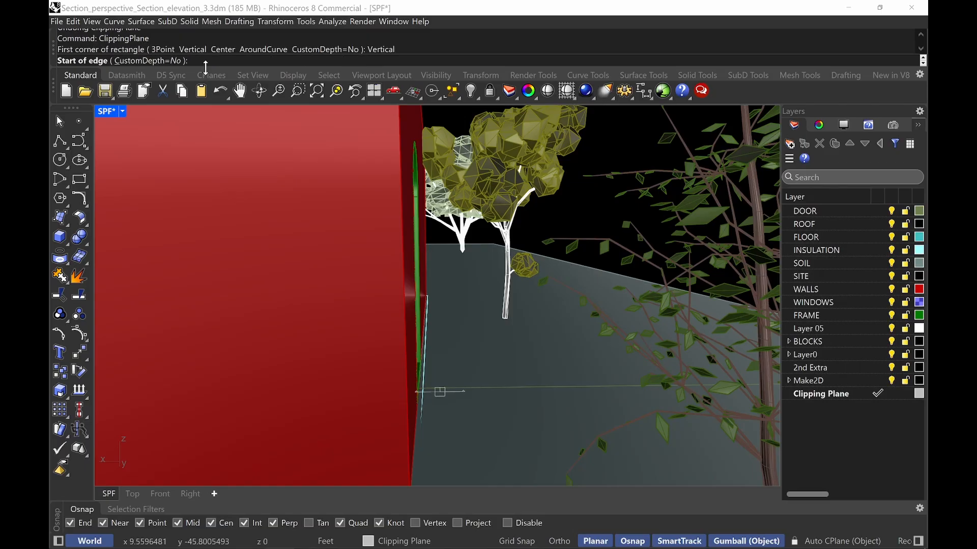
scroll(543, 418, up, 1)
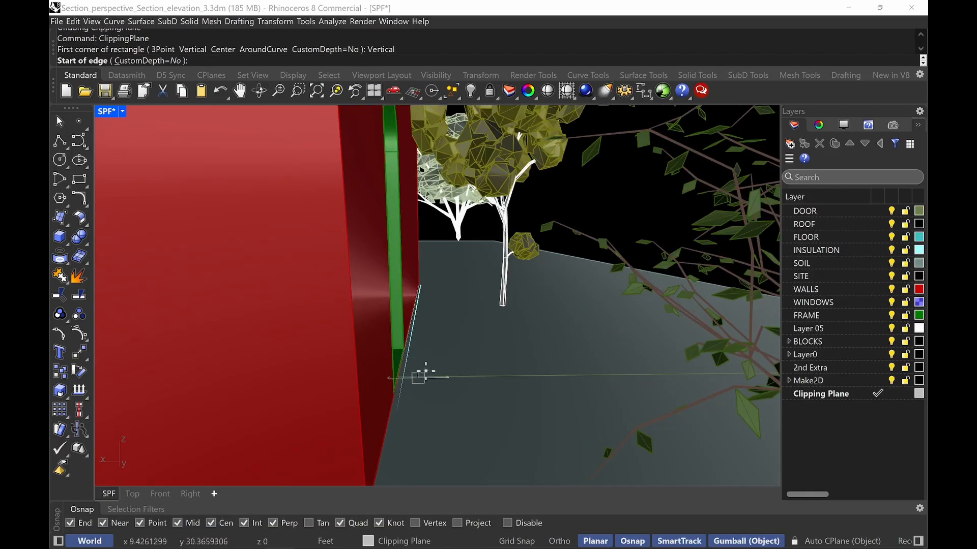
scroll(402, 438, down, 2)
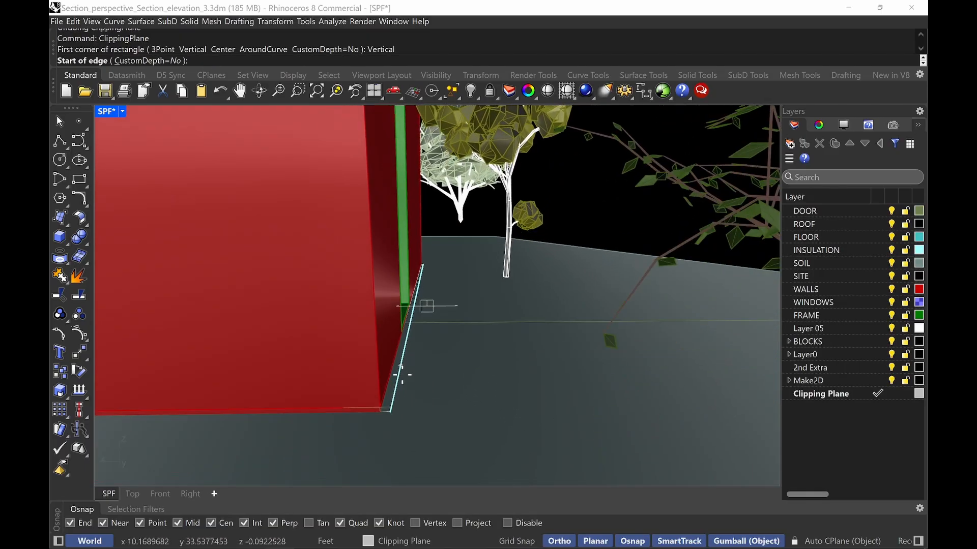
click(380, 412)
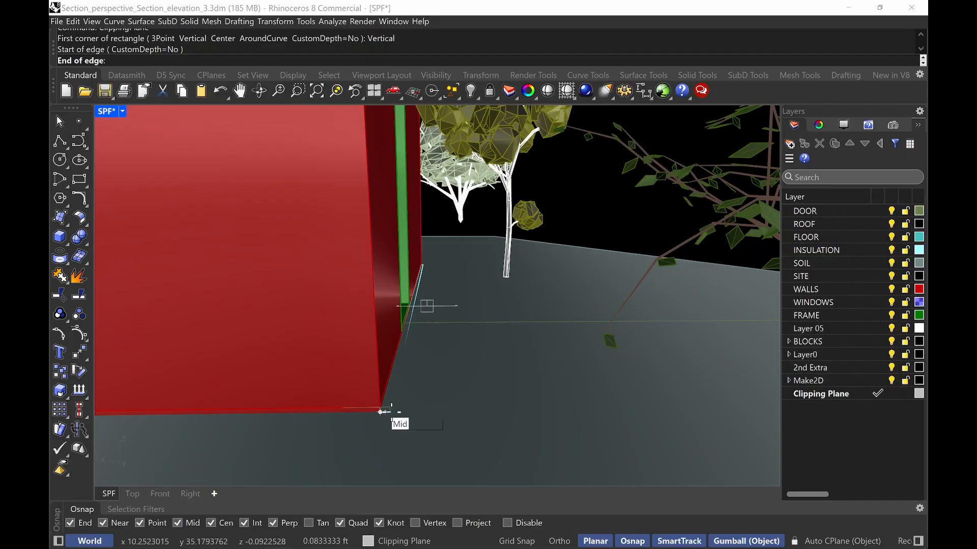
shift+click(466, 411)
click(448, 382)
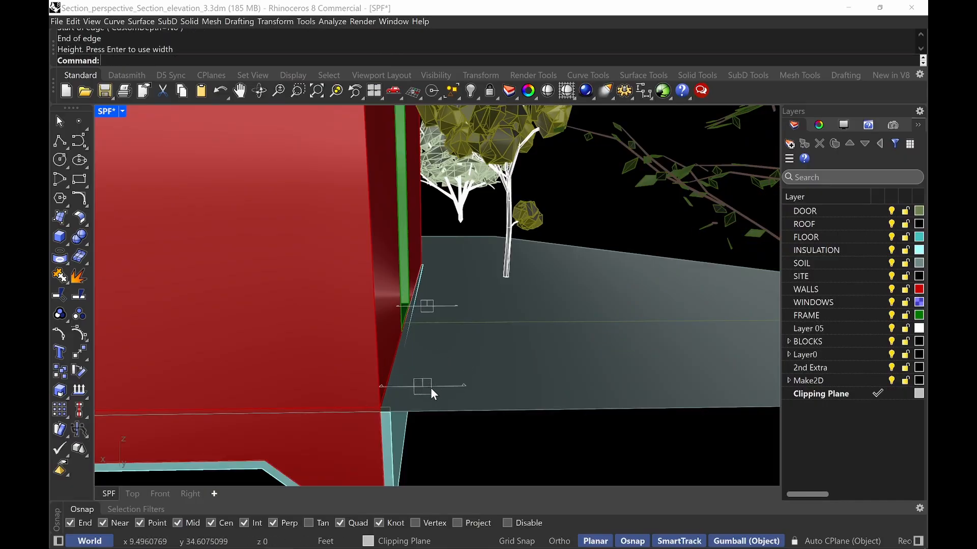
Delete the new clipping plane at the red wall's lower corner
click(431, 388)
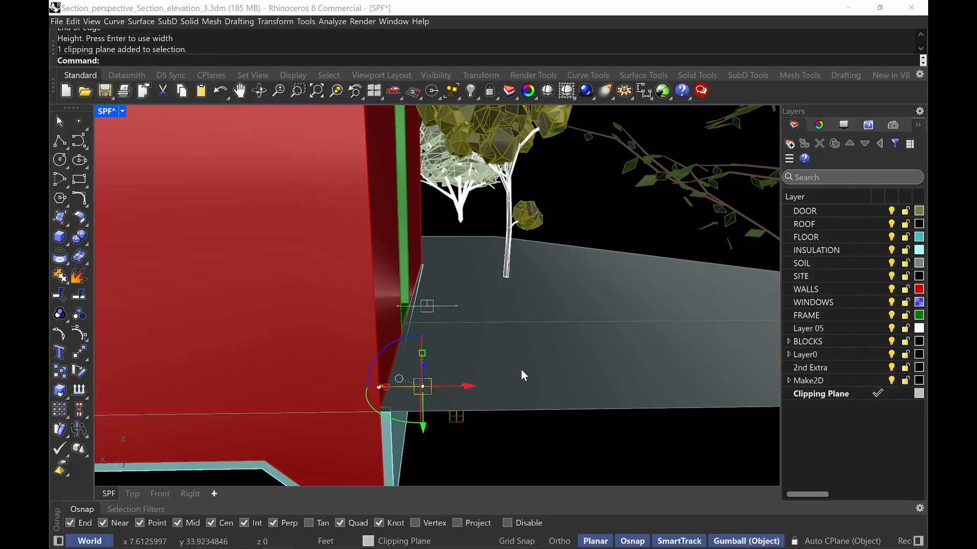
key(Delete)
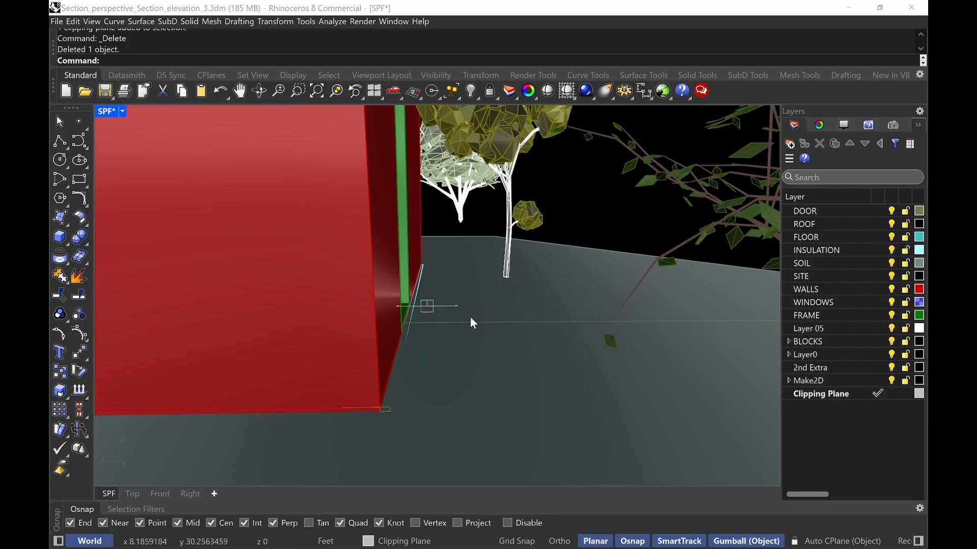
scroll(472, 356, down, 6)
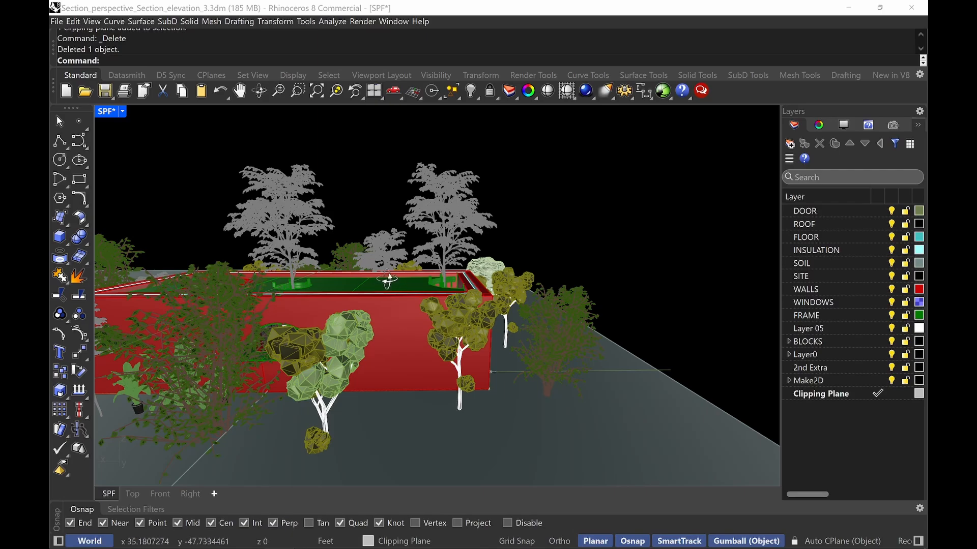
right_drag(388, 280, 403, 302)
scroll(378, 363, down, 5)
shift+right_drag(383, 350, 406, 326)
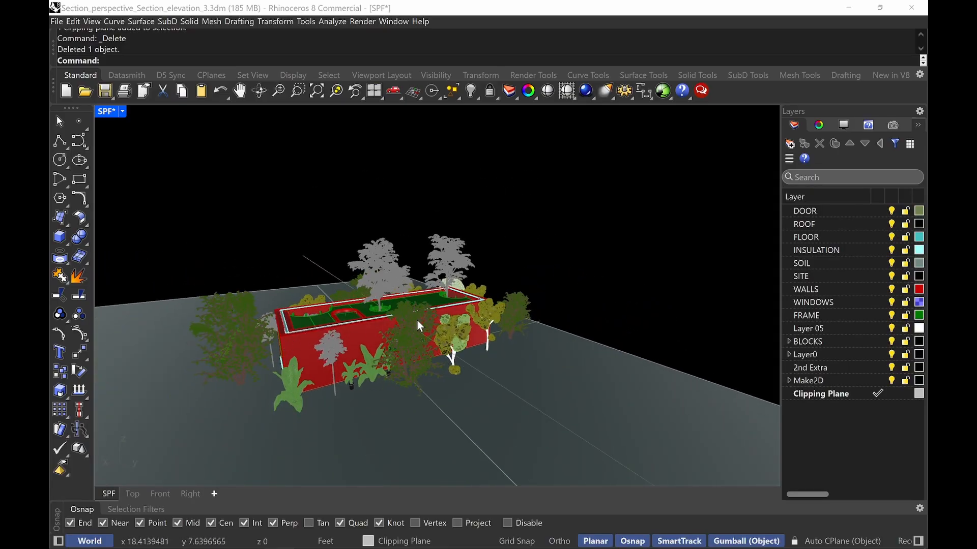
scroll(411, 313, up, 6)
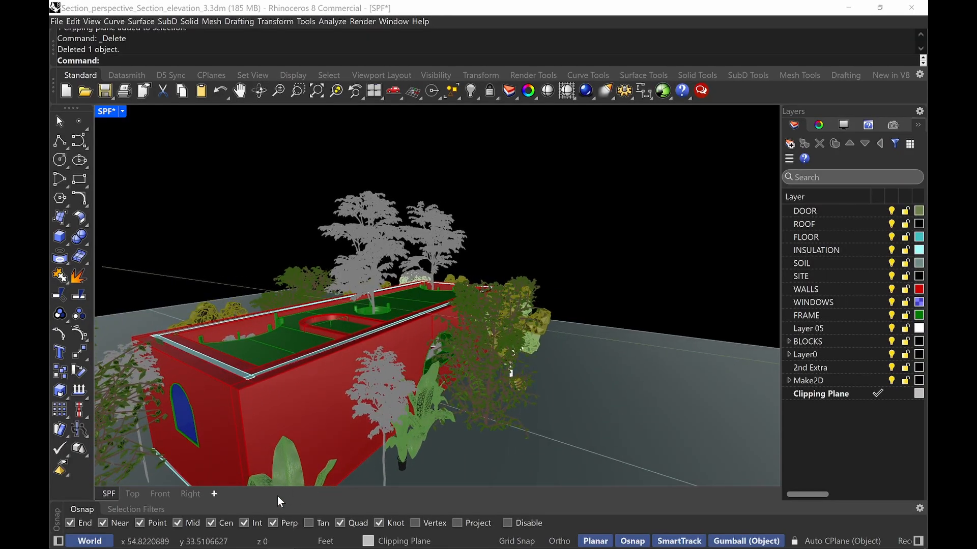
scroll(355, 319, down, 4)
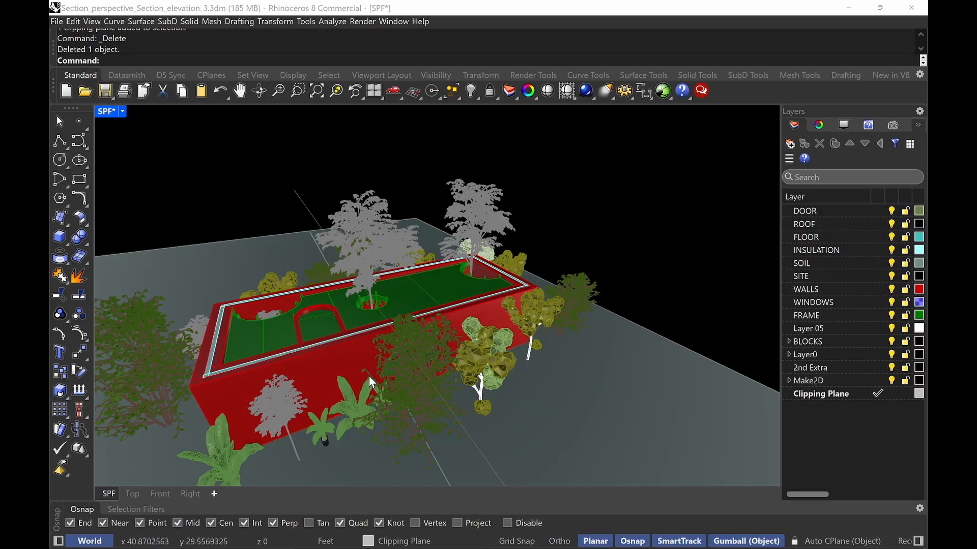
Isolate the red walls and the green frame polysurface of the arched window from the rest of the model
scroll(369, 376, up, 8)
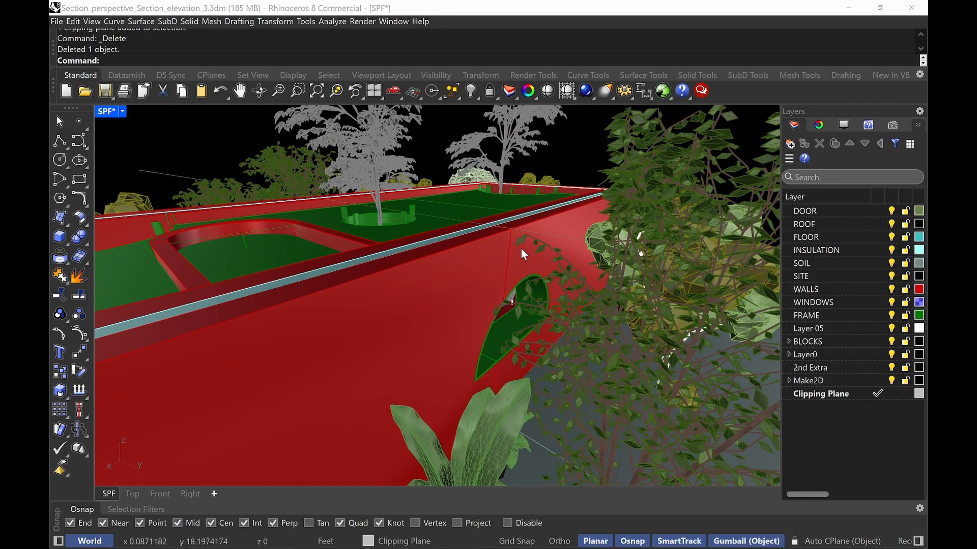
click(554, 222)
click(569, 249)
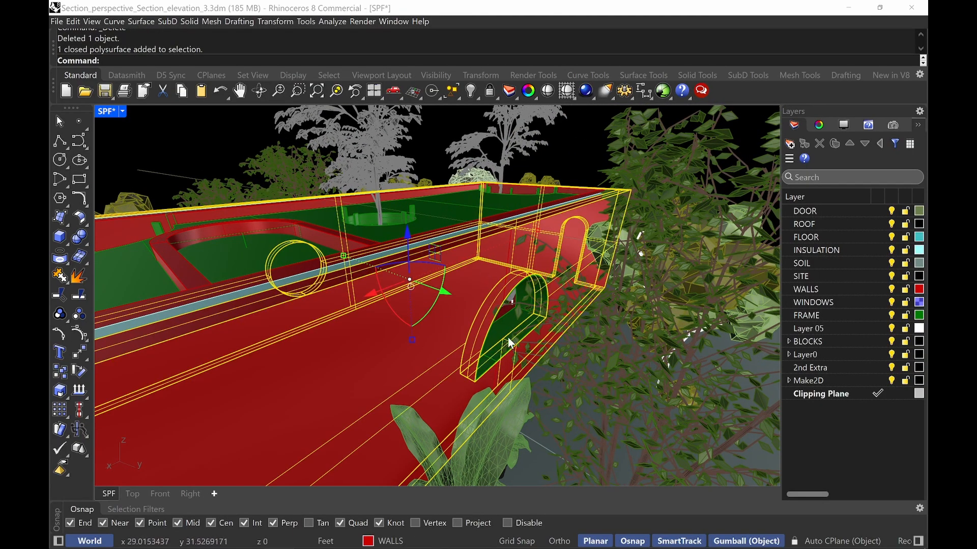
click(487, 365)
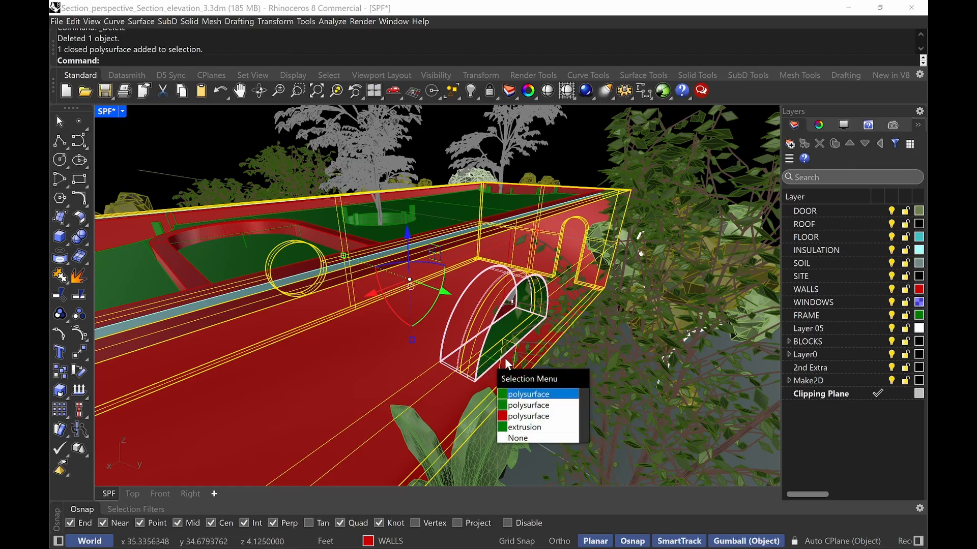
click(526, 395)
scroll(479, 307, down, 6)
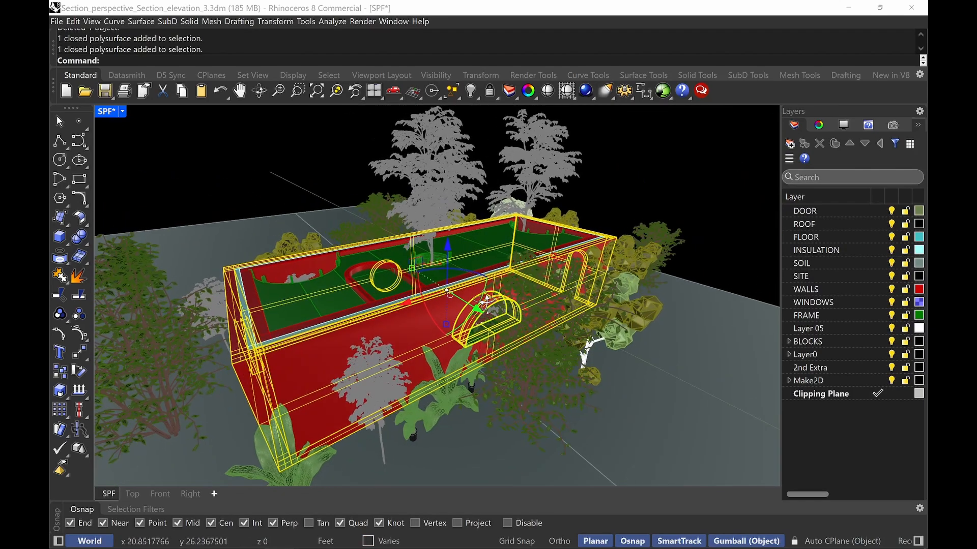
text(isolate)
key(Return)
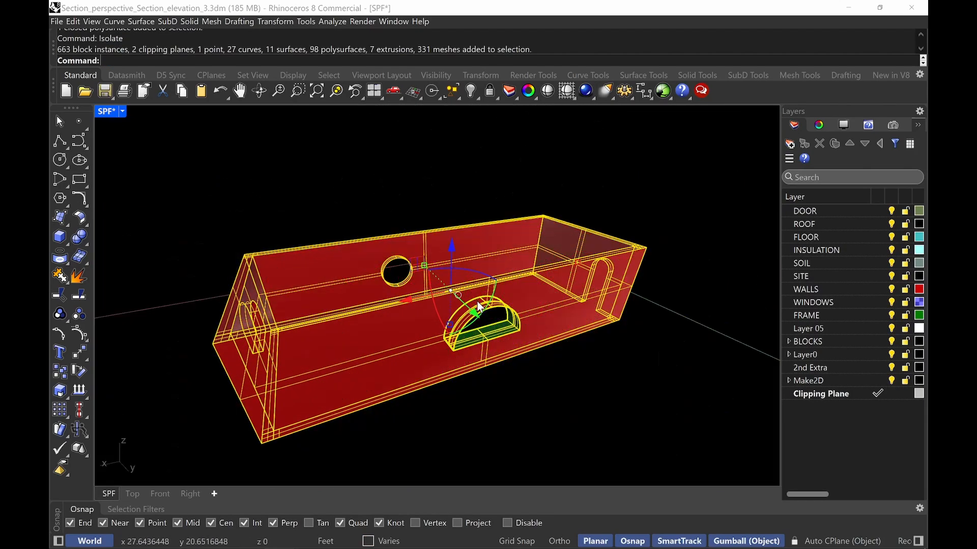
key(Escape)
Draw a line from the front wall's top edge above the arched window to a point outside the house
right_drag(505, 270, 245, 331)
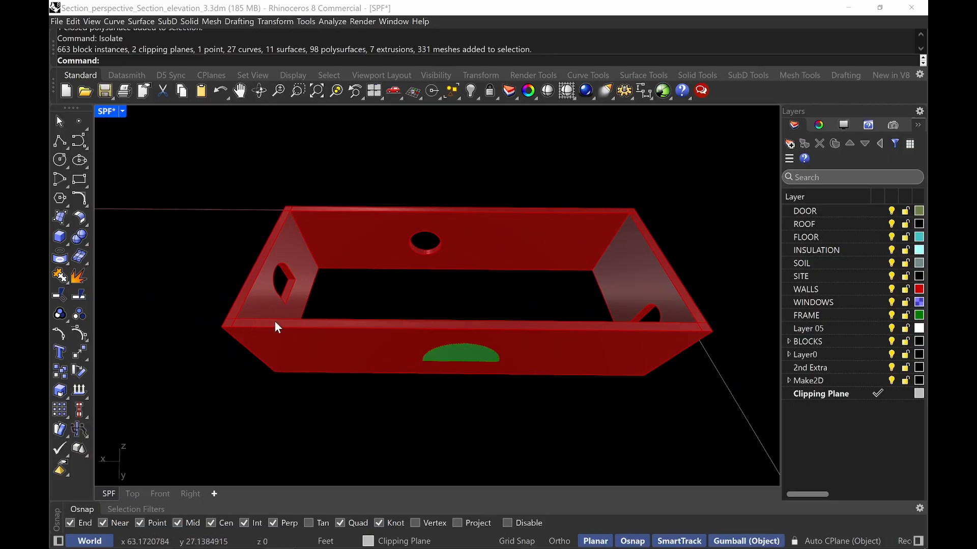
right_drag(342, 328, 456, 297)
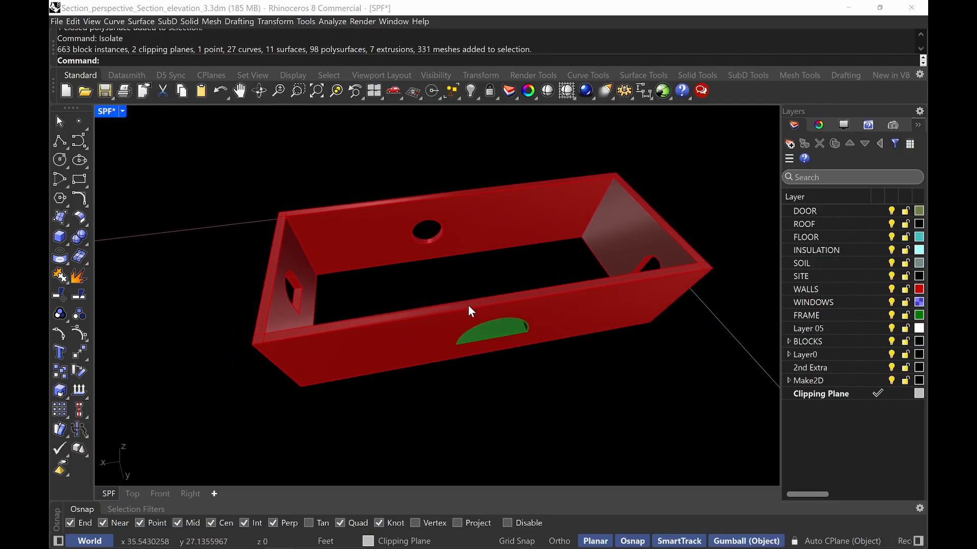
text(line)
key(Return)
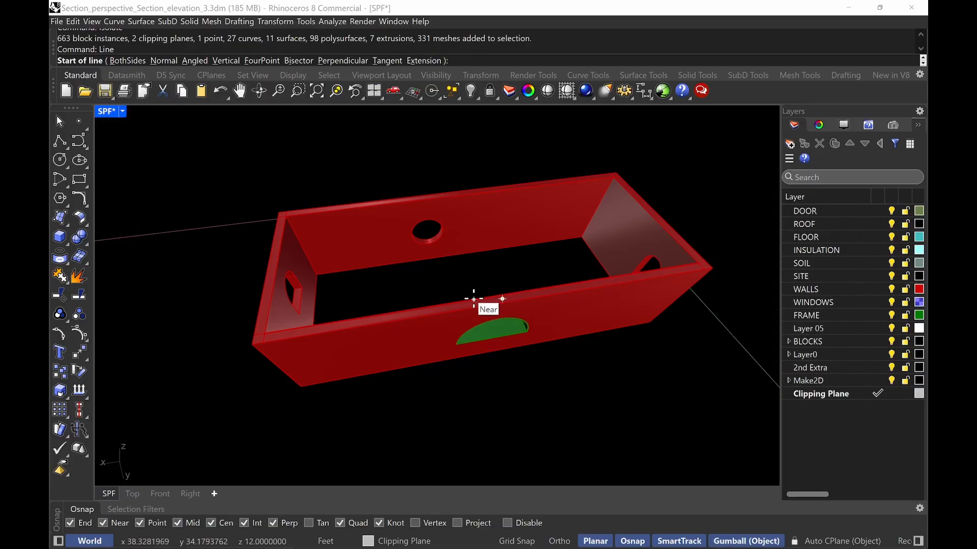
click(473, 299)
click(509, 407)
Extend the line's wall-side endpoint inward so that the line crosses the full thickness of the front wall
click(500, 379)
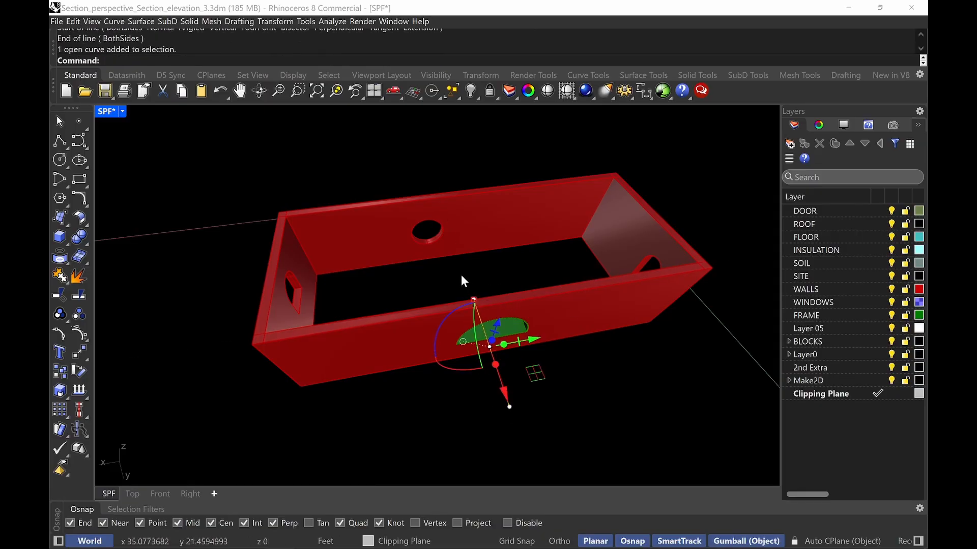
click(474, 299)
drag(487, 339, 459, 282)
key(Escape)
Extrude the line vertically in both directions into a surface that cuts through the front wall and the arched window frame
right_drag(534, 330, 325, 267)
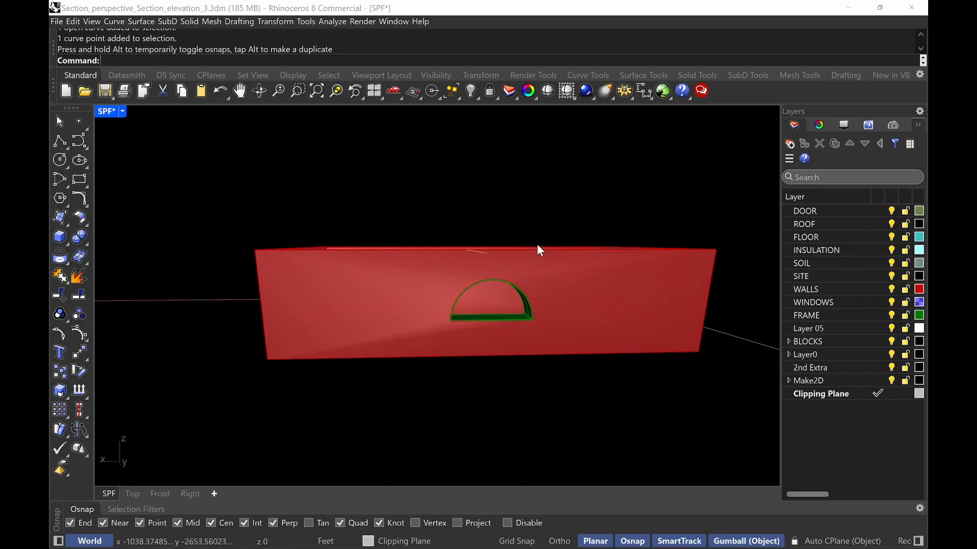
right_drag(537, 245, 552, 249)
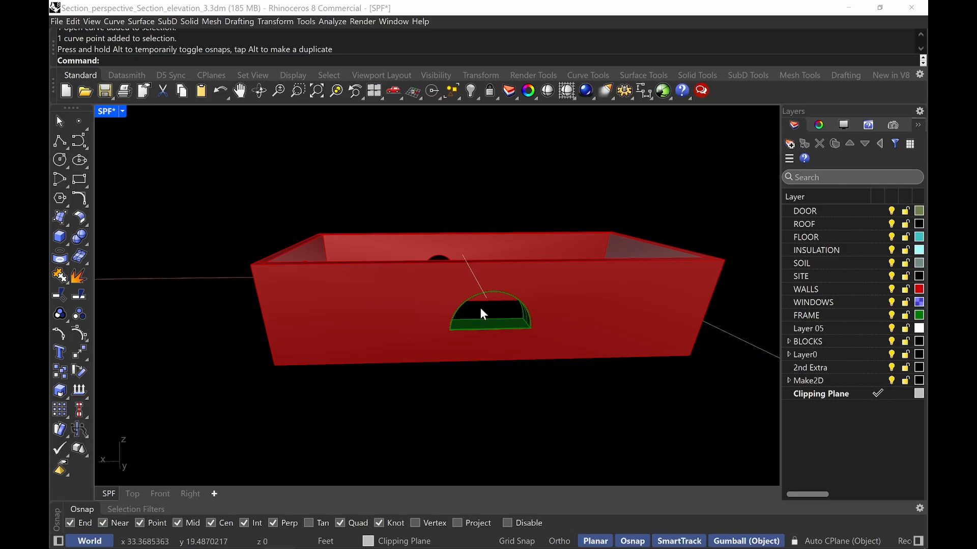
right_drag(480, 307, 548, 327)
click(558, 319)
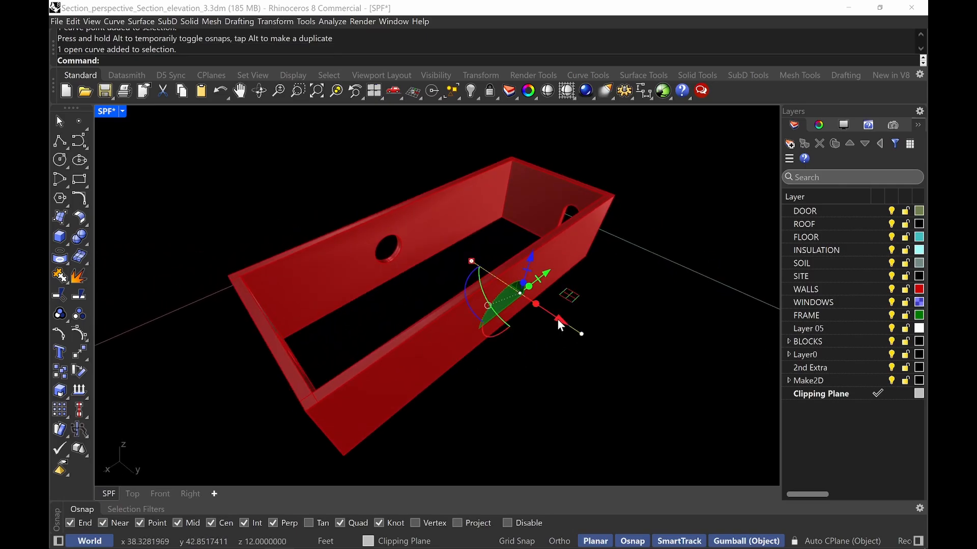
shift+drag(522, 284, 527, 372)
right_drag(528, 372, 526, 368)
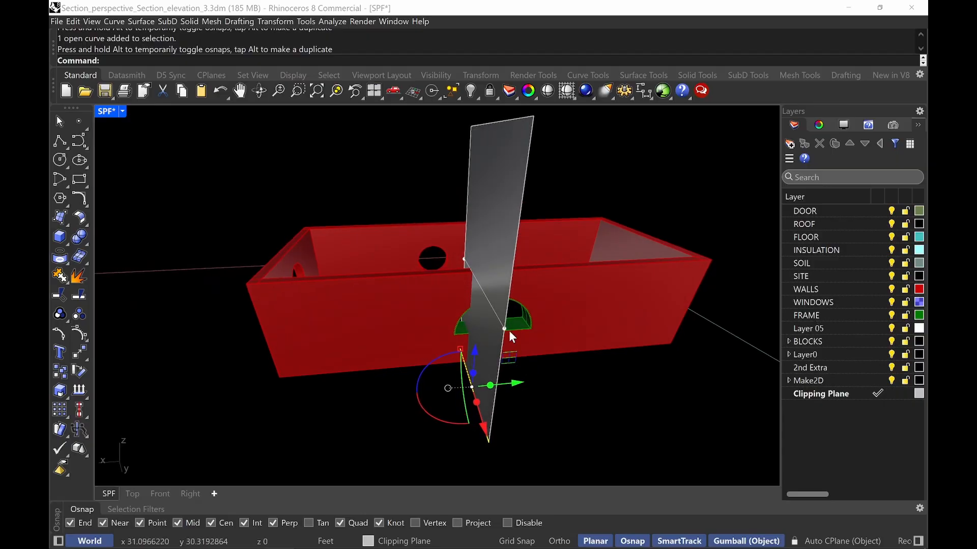
Split the green arched window frame with the vertical cutting surface using BooleanSplit, keeping the input objects
scroll(509, 330, up, 3)
key(Escape)
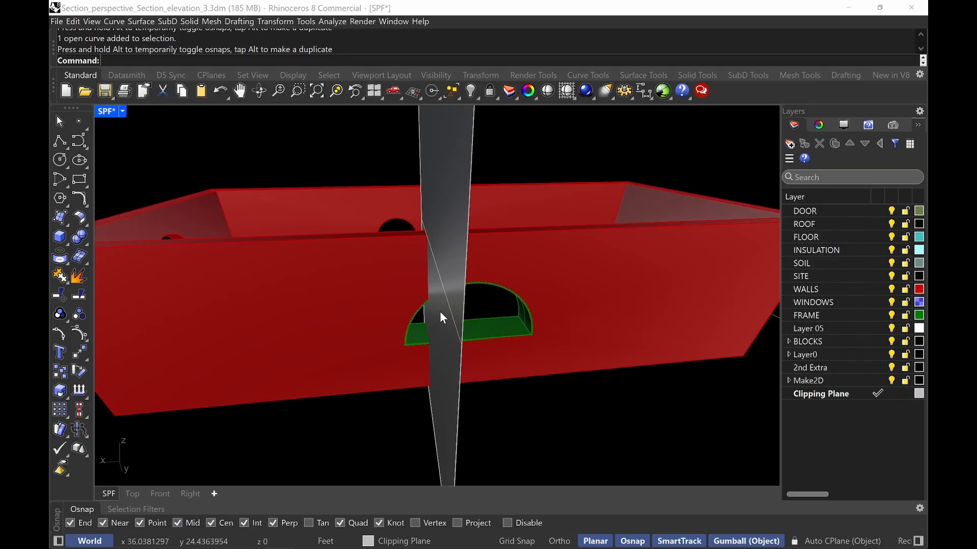
text(Spl)
key(BackSpace)
key(BackSpace)
key(BackSpace)
key(BackSpace)
text(Boolean)
key(Down)
key(Down)
key(Down)
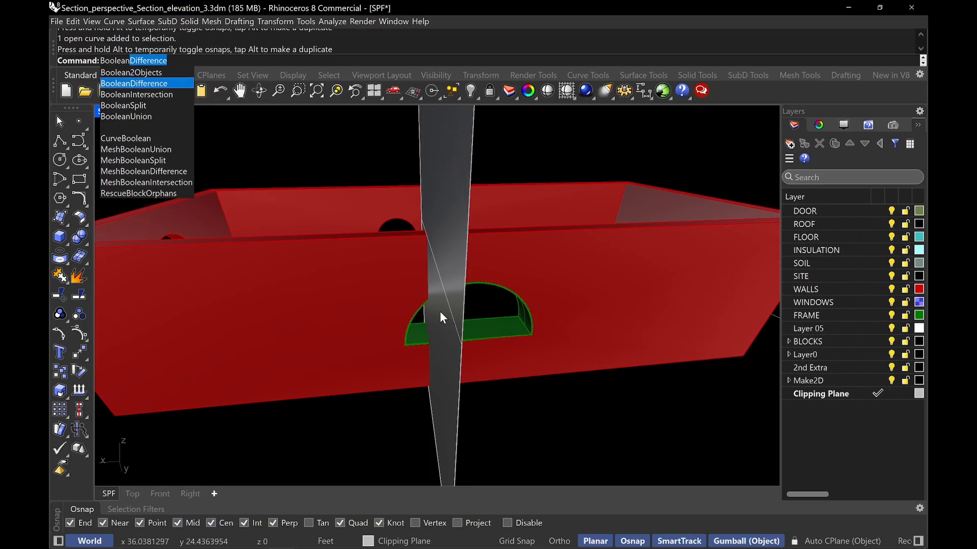
key(Return)
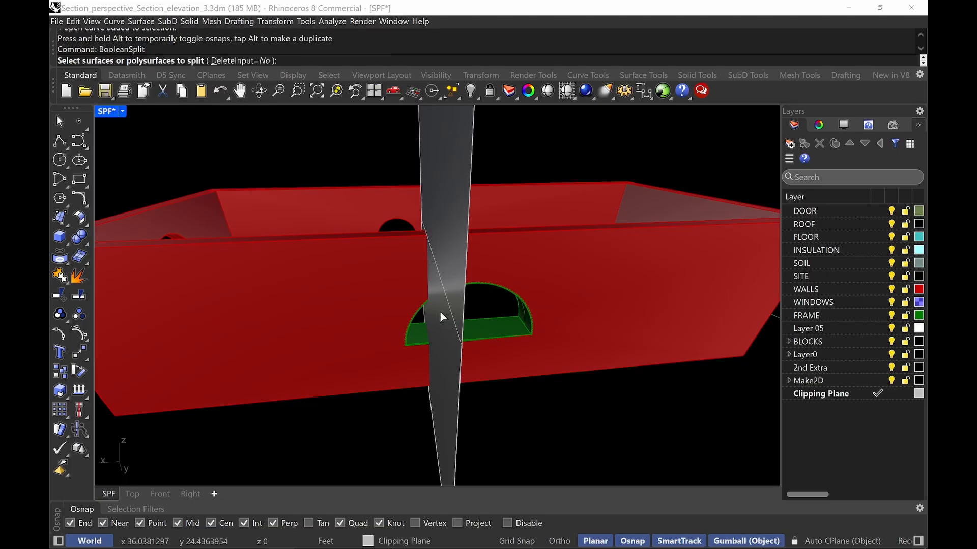
click(521, 326)
key(Return)
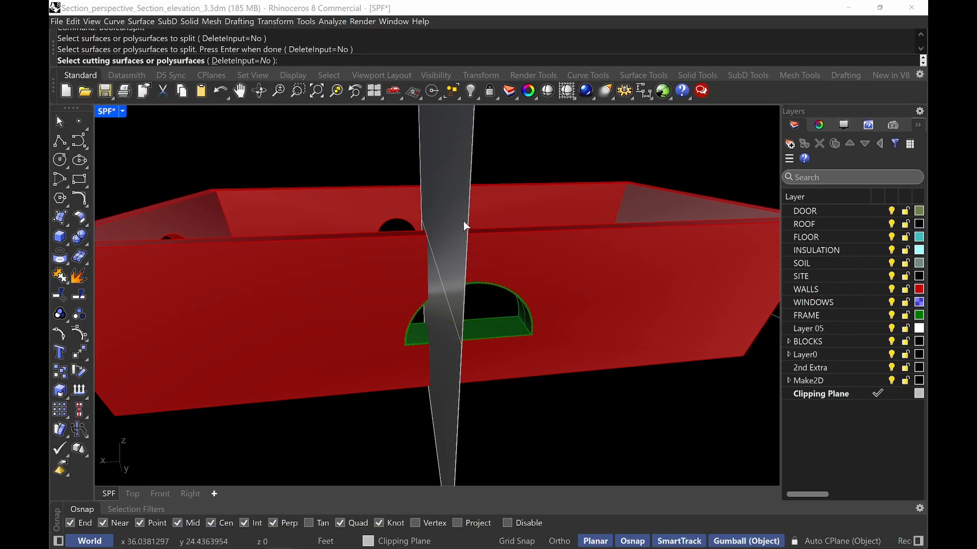
click(461, 151)
key(Return)
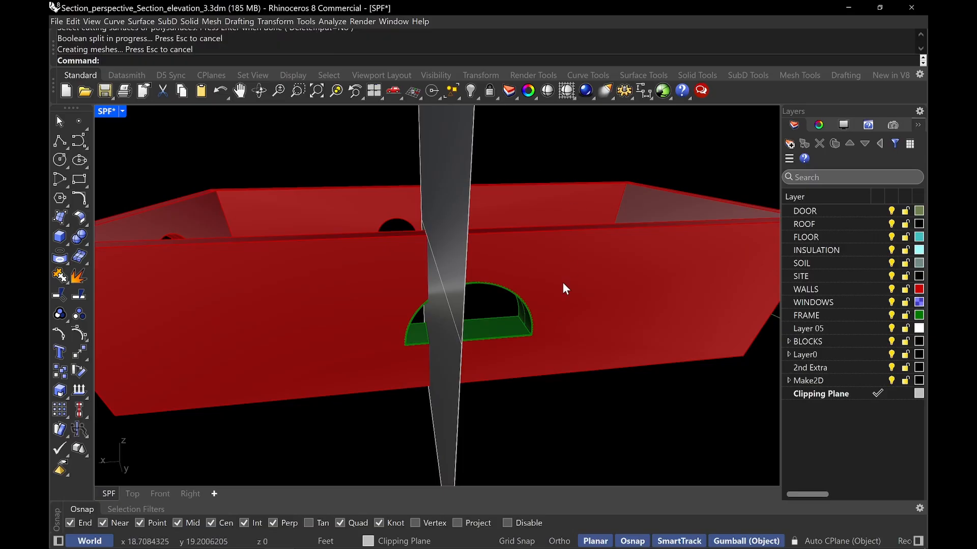
Delete the original unsplit copy of the arched window frame and the vertical cutting surface
click(484, 325)
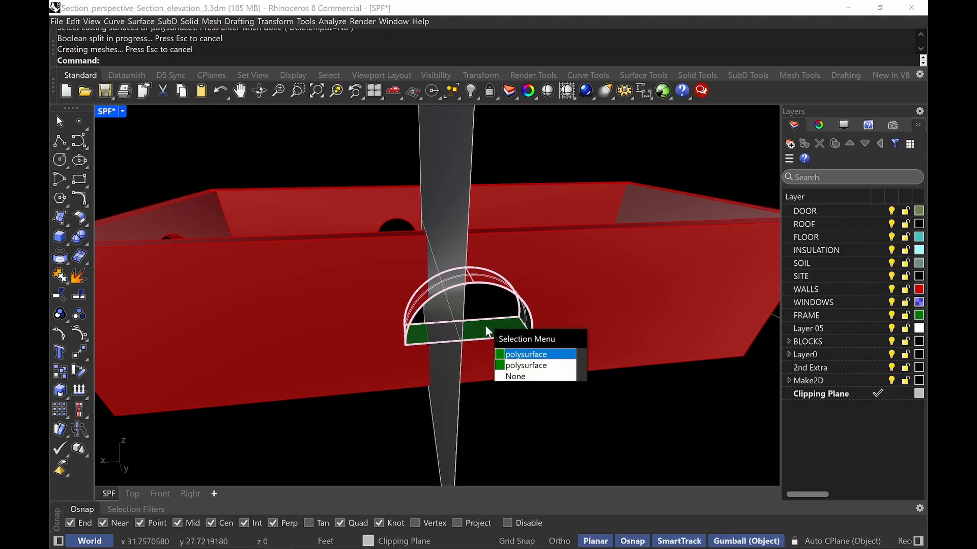
key(Return)
key(Delete)
click(484, 325)
key(Escape)
click(411, 335)
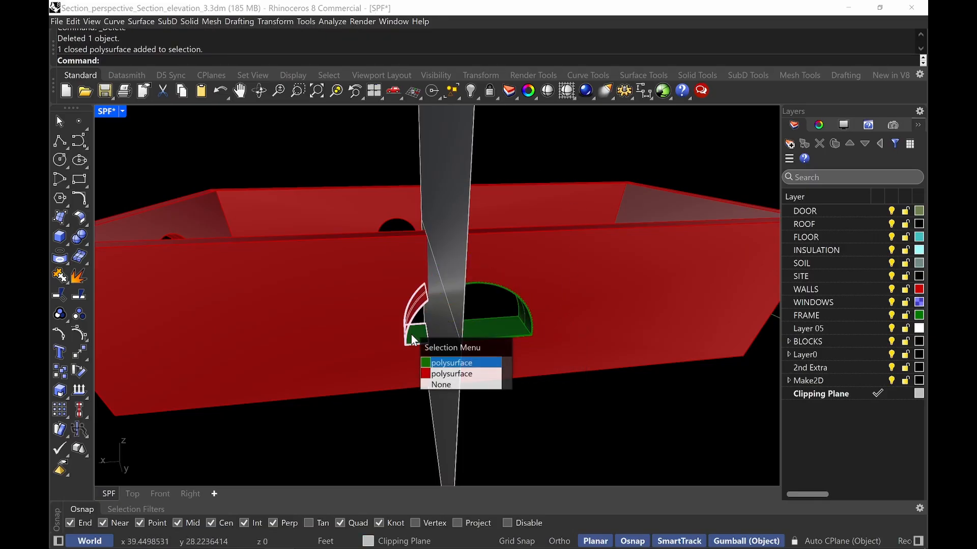
key(Escape)
scroll(479, 261, down, 4)
click(475, 267)
key(Delete)
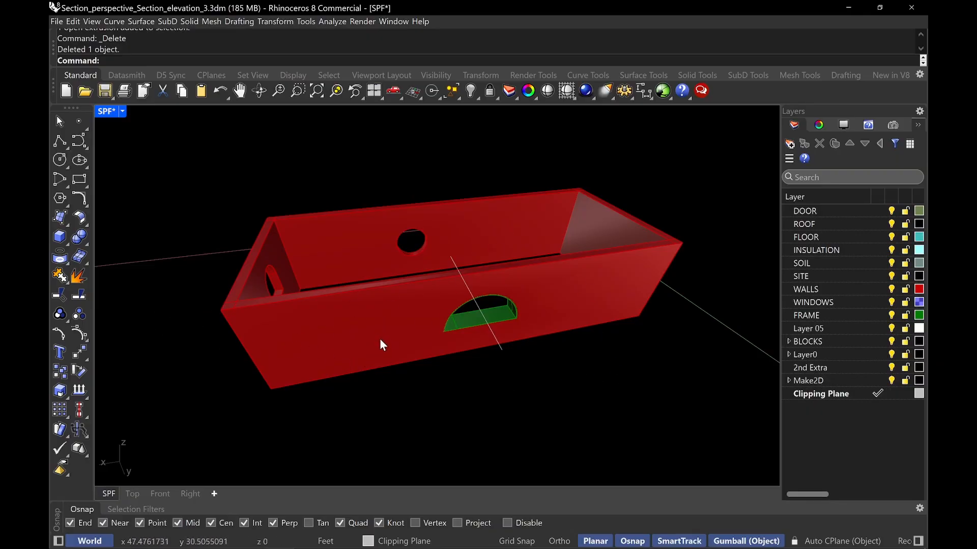
Draw a polyline from the front wall's outer corner to above the arched window, then out along the guide line beyond the house
text(pline)
key(Return)
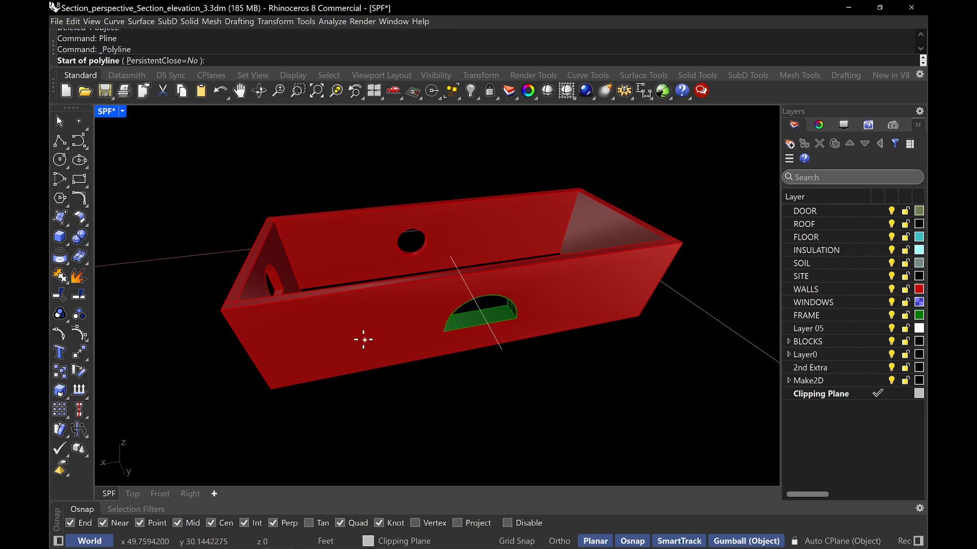
click(224, 303)
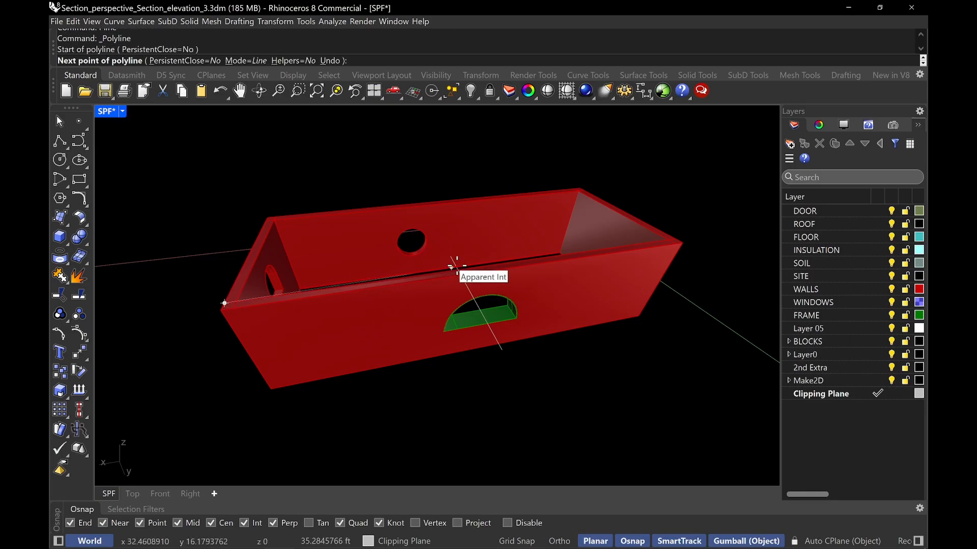
click(532, 404)
key(Return)
click(519, 382)
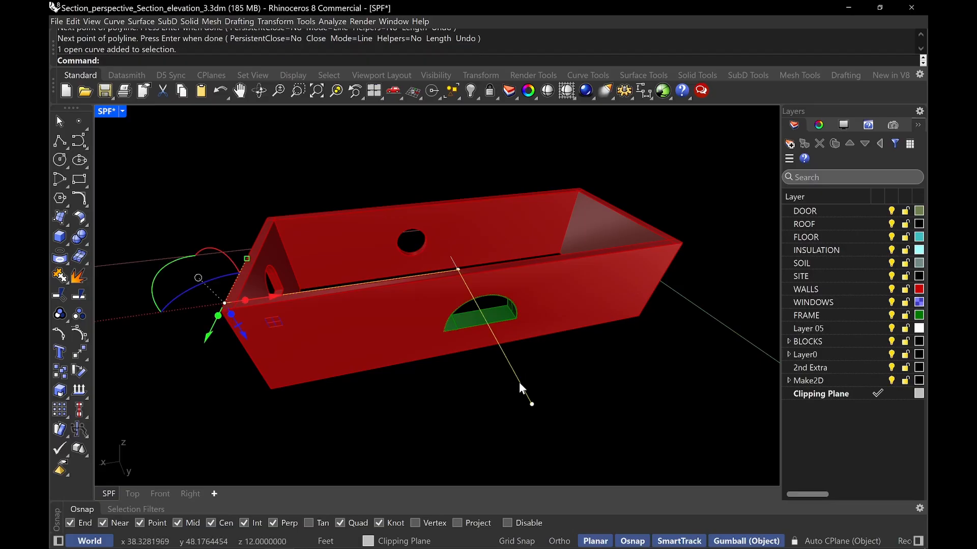
Extrude the polyline vertically in both directions into an angled cutting surface extending above and below the walls
right_drag(414, 218, 423, 279)
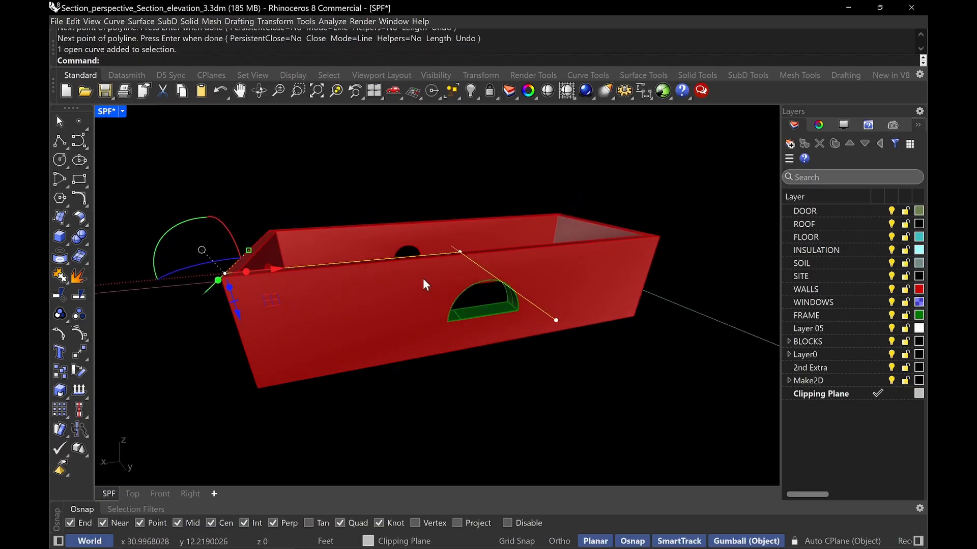
drag(241, 286, 287, 440)
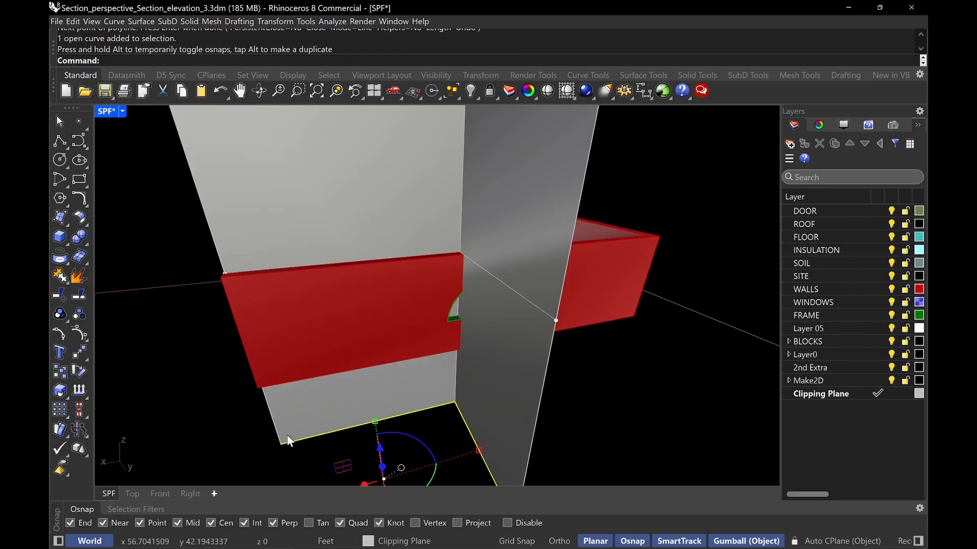
scroll(394, 286, down, 5)
key(Escape)
right_drag(394, 286, 401, 257)
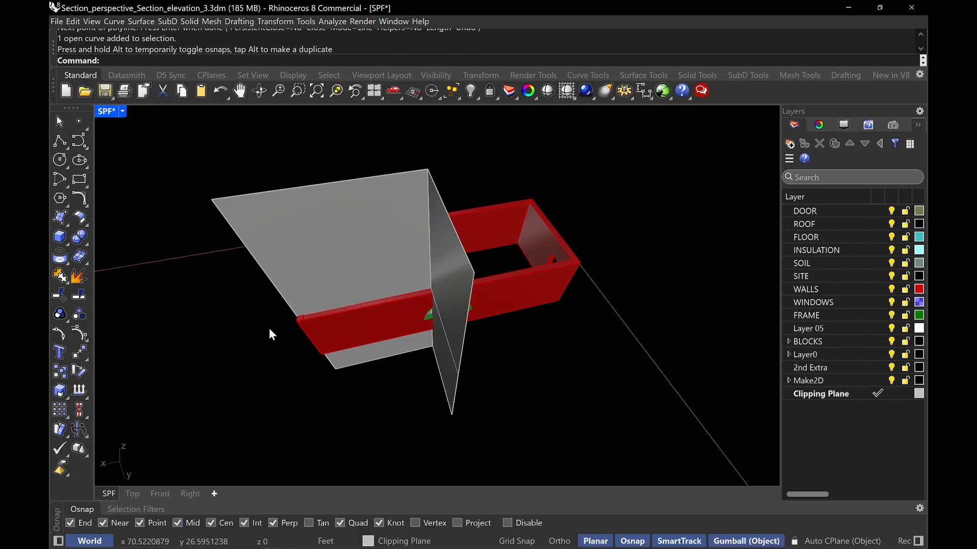
Split the red walls with the angled cutting surface using BooleanSplit, keeping the input objects
text(BooleanI)
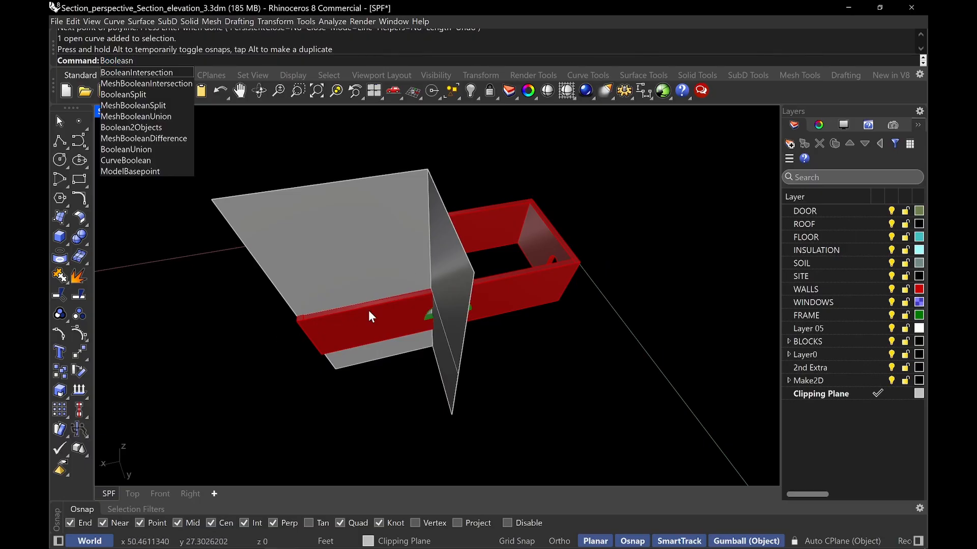
key(Down)
key(Down)
key(Return)
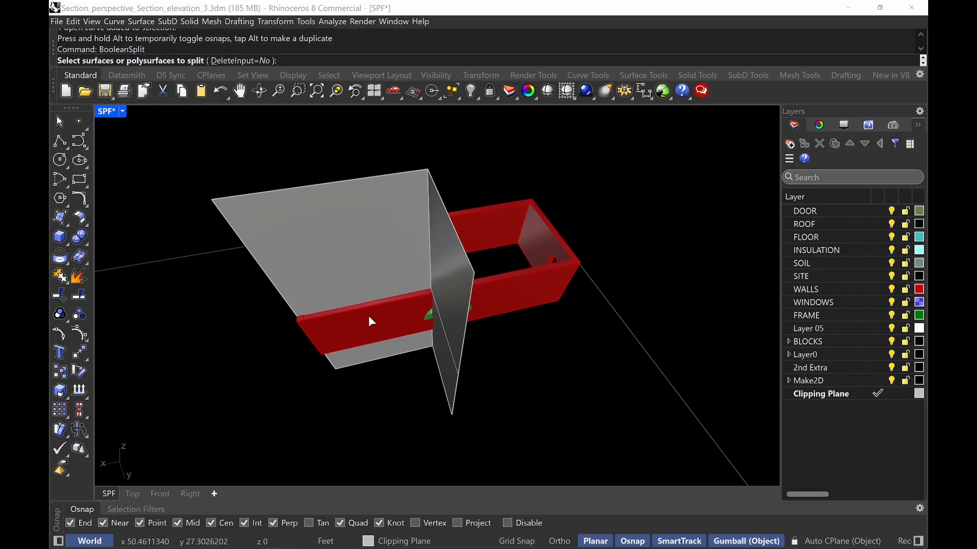
click(368, 319)
key(Return)
click(350, 211)
key(Return)
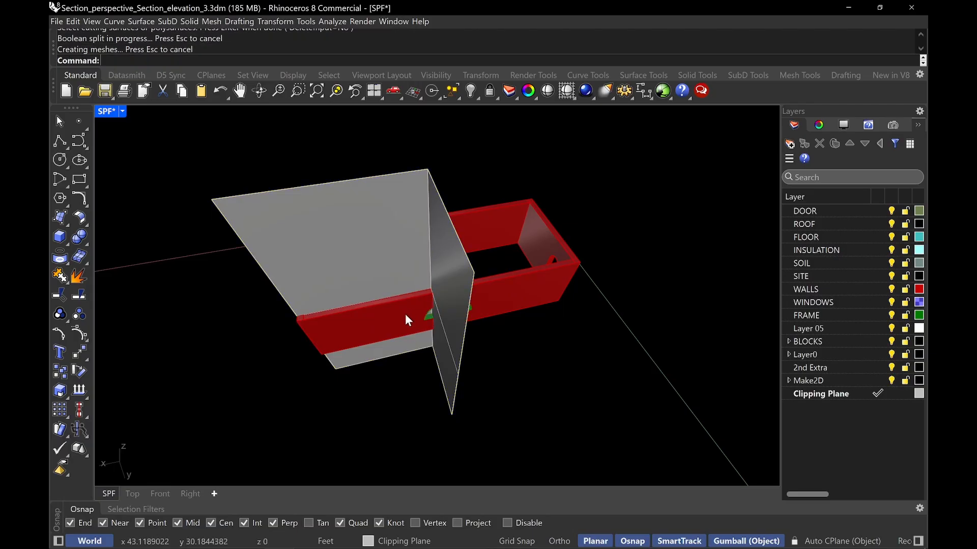
Delete the angled cutting surface and the original unsplit copy of the red walls
click(418, 196)
key(Delete)
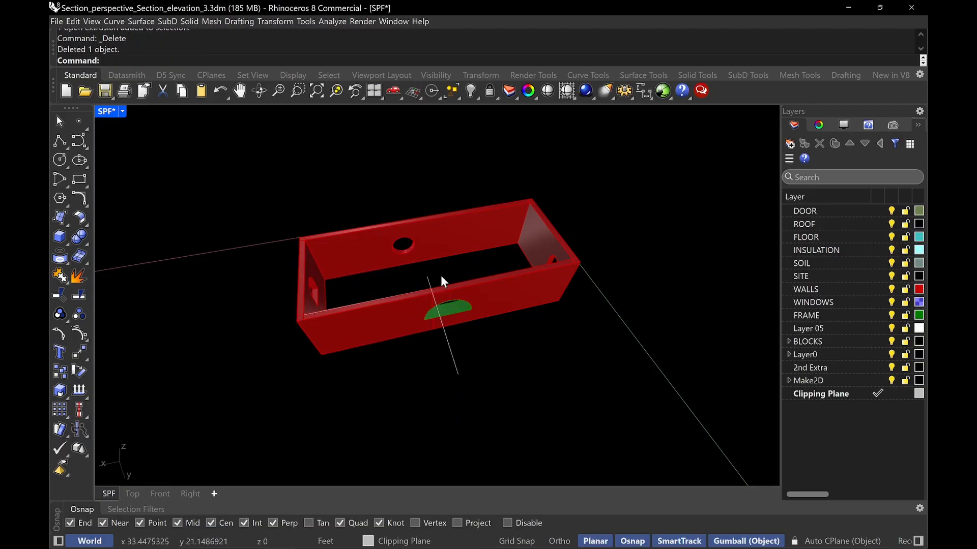
scroll(410, 321, up, 3)
click(410, 325)
click(621, 250)
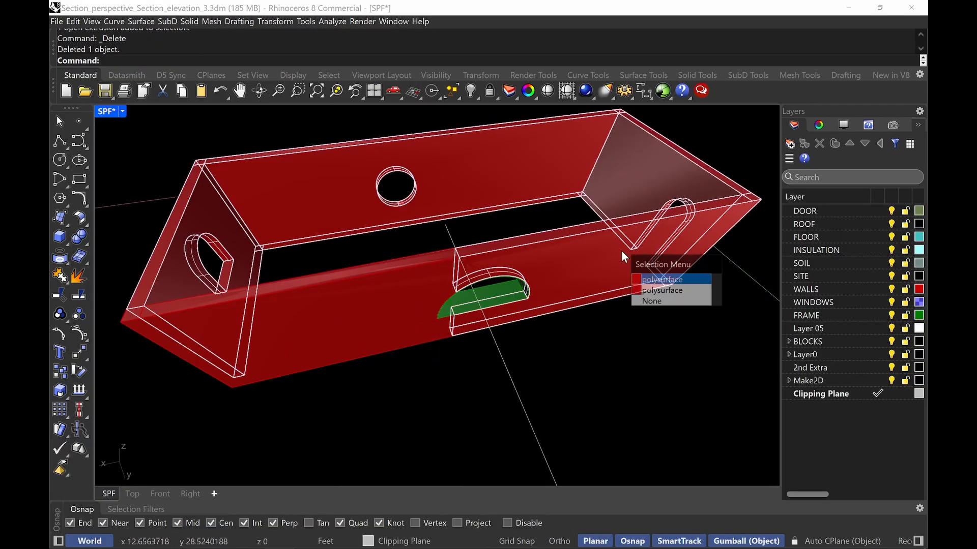
click(705, 294)
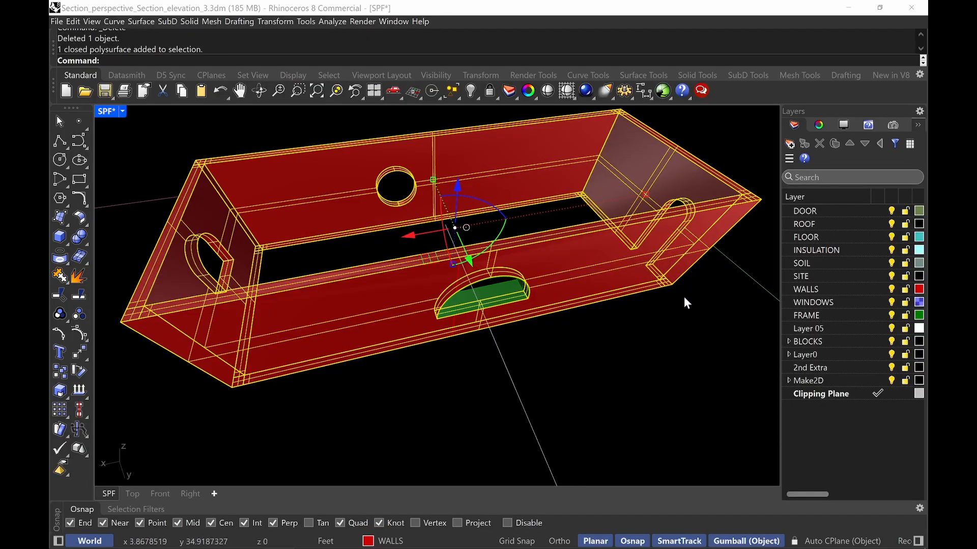
key(Delete)
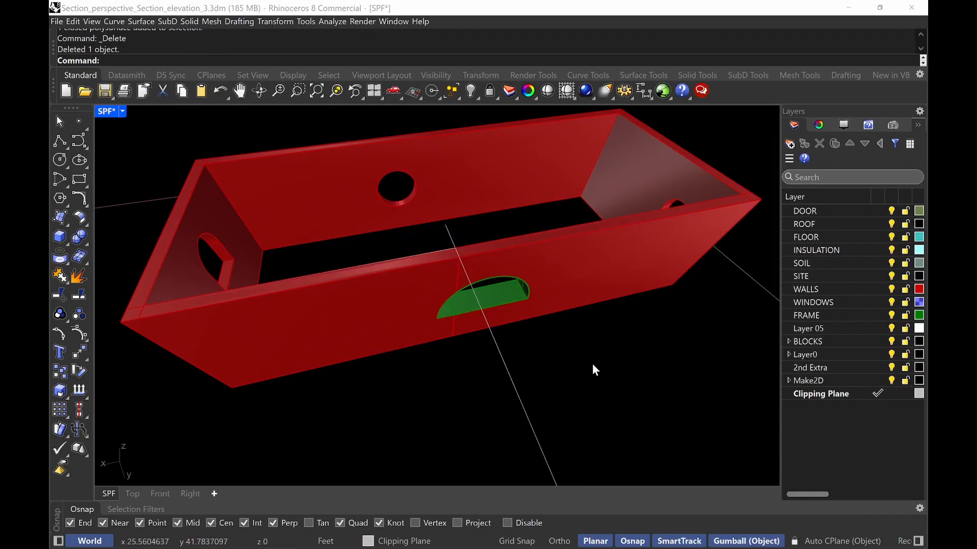
Delete the guide line and the polyline left across the front wall
click(492, 332)
click(505, 362)
key(Delete)
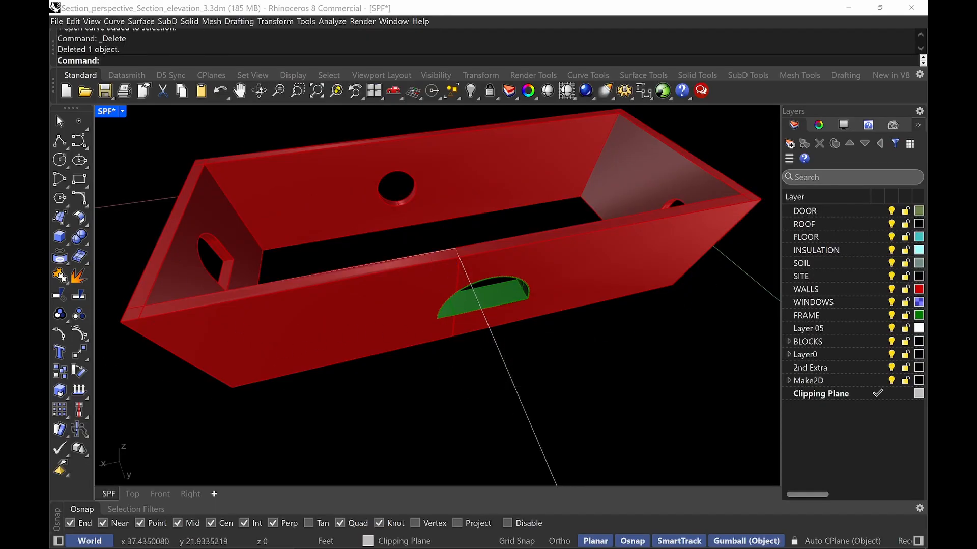
Unisolate the model to bring back the rest of the house, site and trees
right_drag(472, 274, 492, 277)
scroll(398, 251, up, 3)
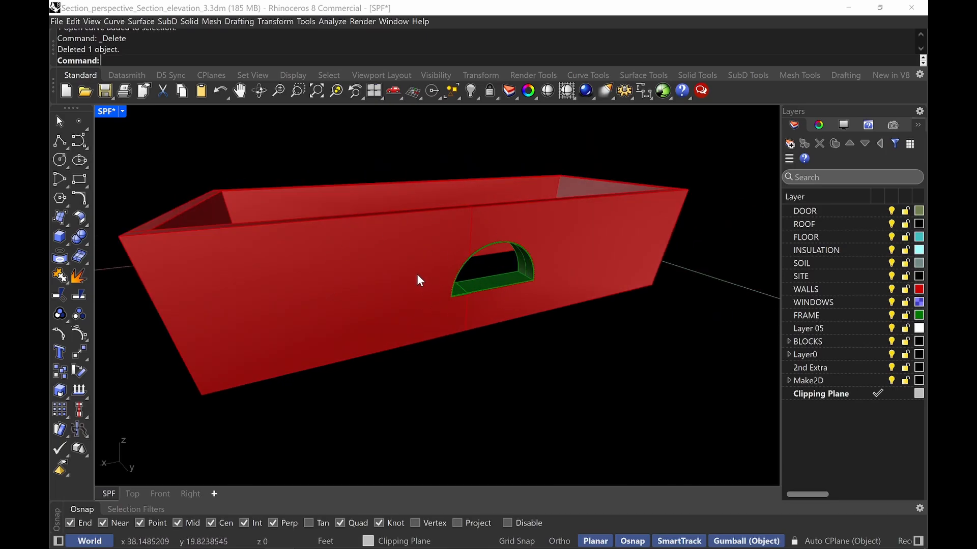
text(Unisolate)
key(Return)
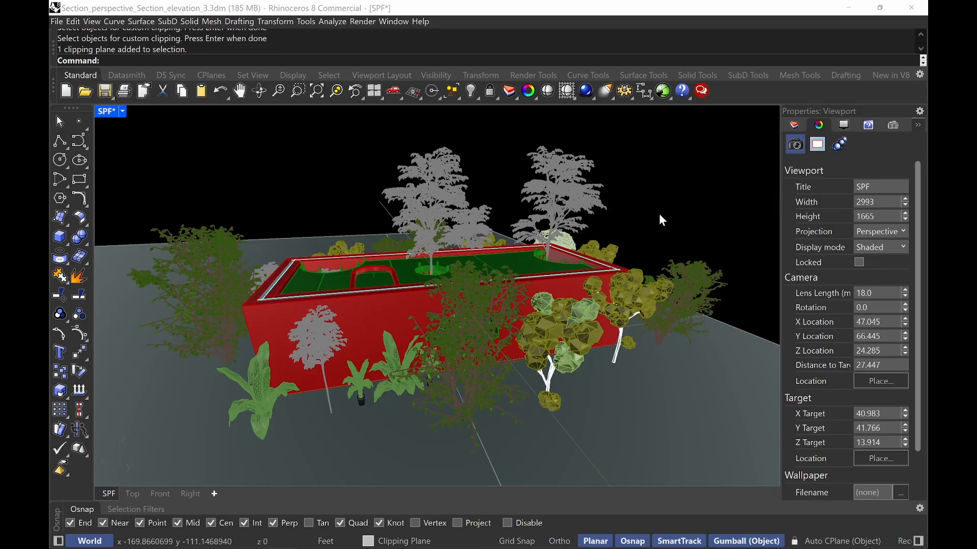
Select the clipping plane near the end of the house and set its clipped objects to Exclude Selected
scroll(652, 343, up, 5)
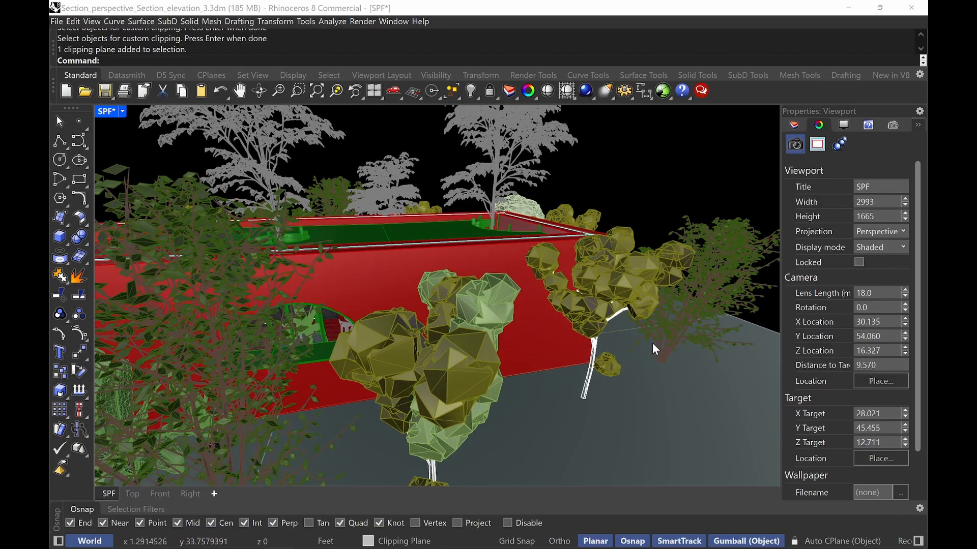
scroll(652, 343, up, 5)
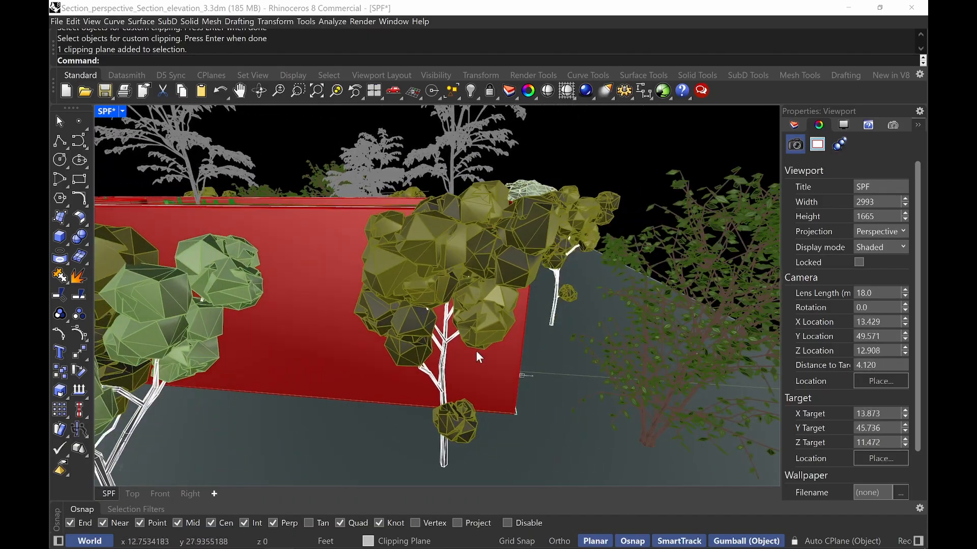
text(z)
key(Return)
drag(514, 386, 482, 365)
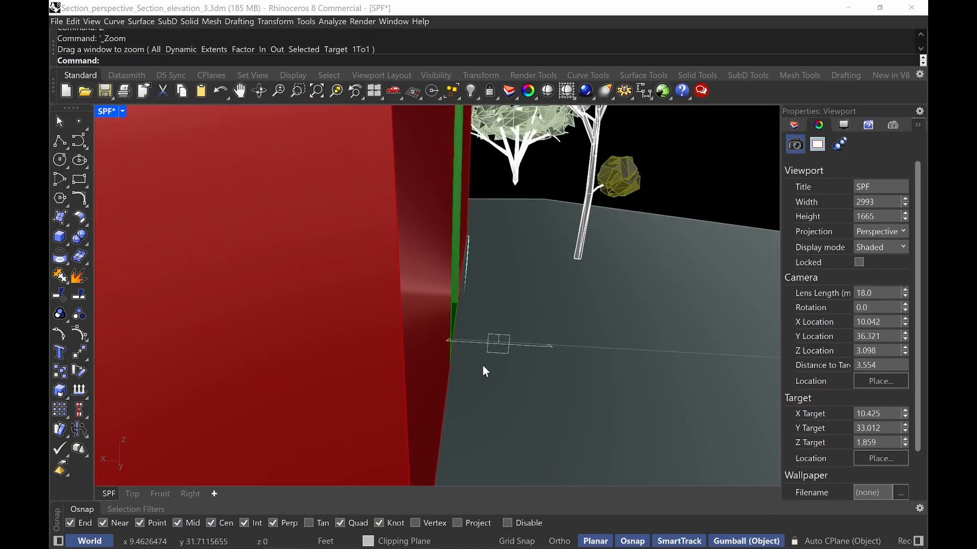
click(491, 338)
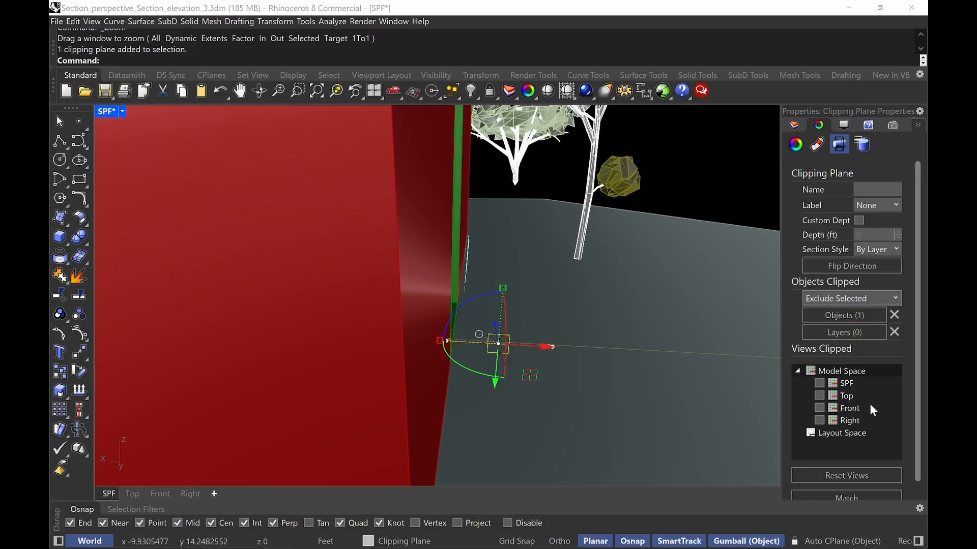
click(859, 298)
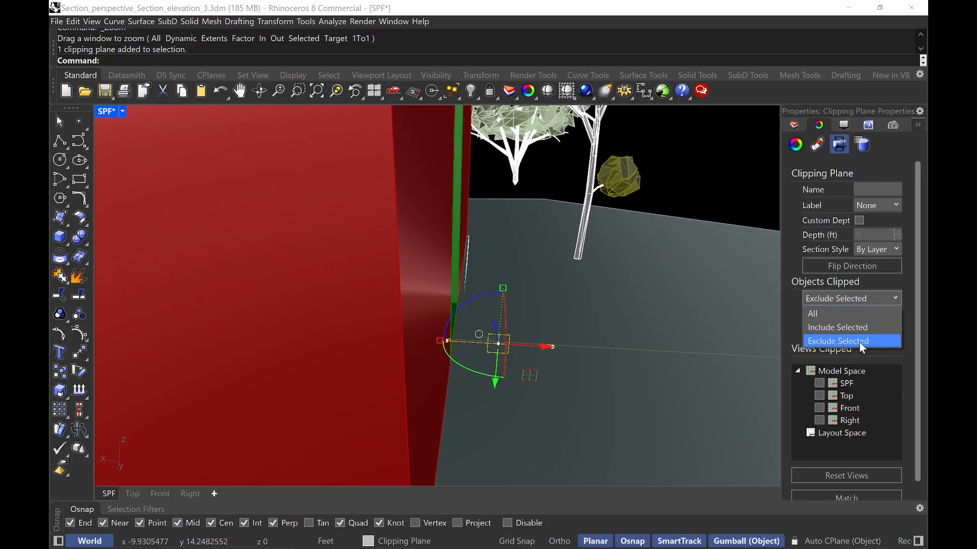
click(861, 345)
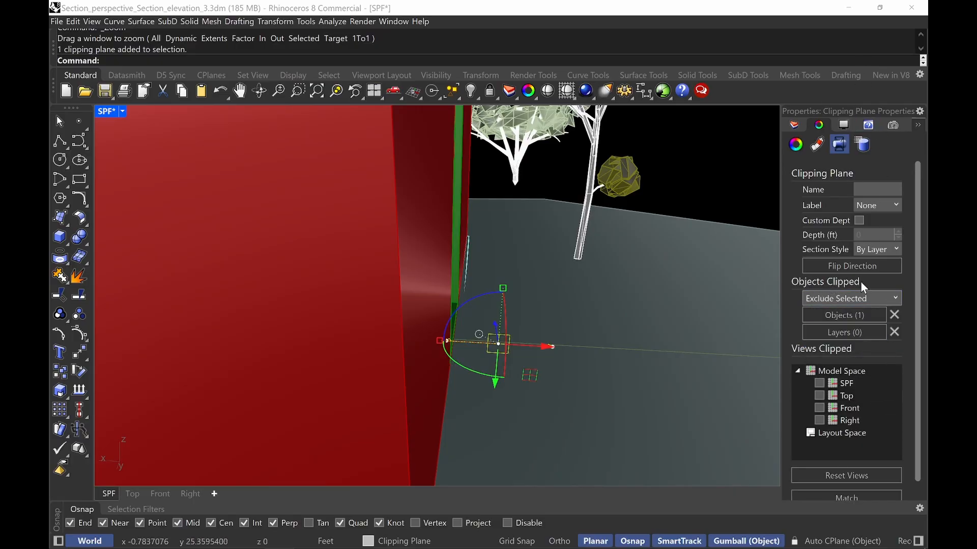
click(881, 298)
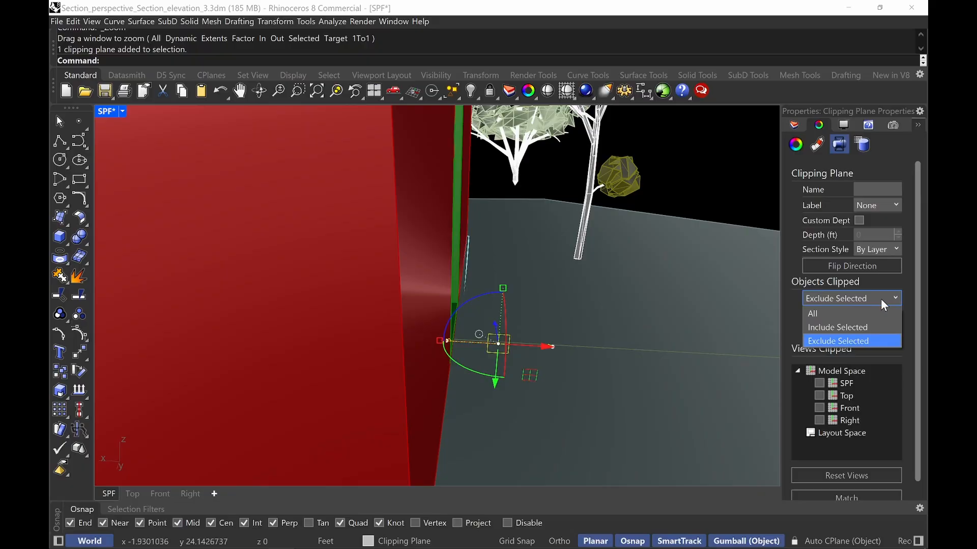
click(839, 341)
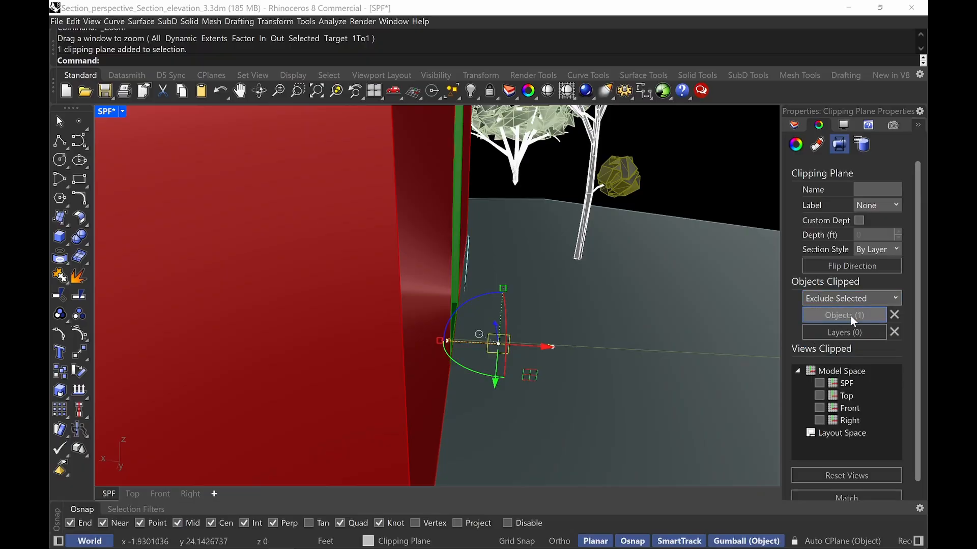
Edit the clipping plane's excluded objects and add the split-off section of the red front wall
click(851, 316)
click(552, 285)
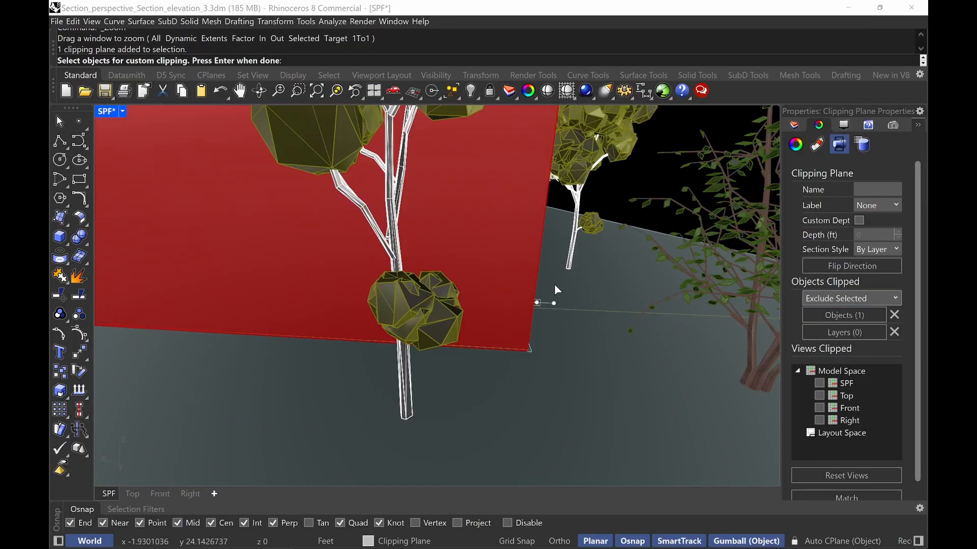
scroll(554, 284, down, 7)
right_drag(447, 256, 635, 348)
right_drag(533, 299, 578, 324)
scroll(551, 288, up, 5)
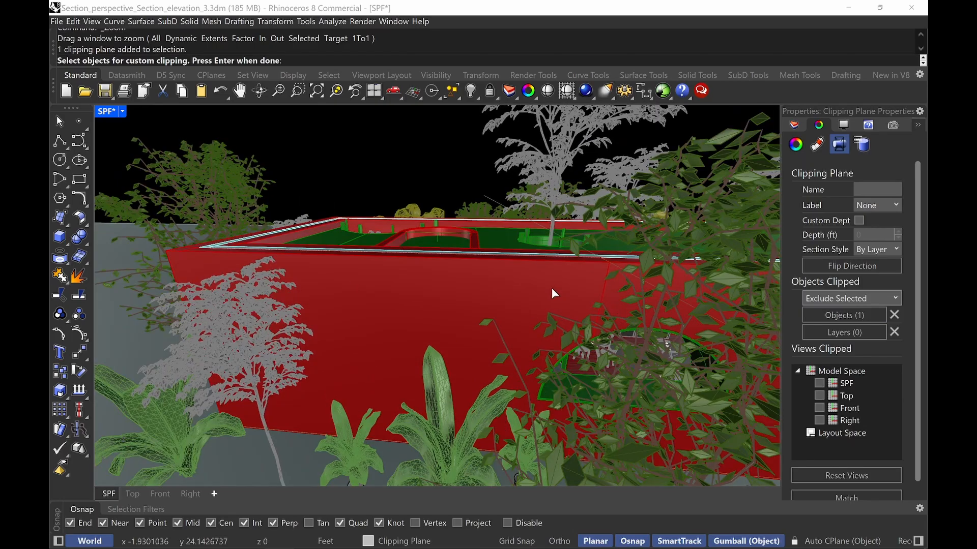
mouse_move(551, 288)
right_down()
mouse_move(564, 298)
mouse_move(539, 301)
right_up()
click(538, 301)
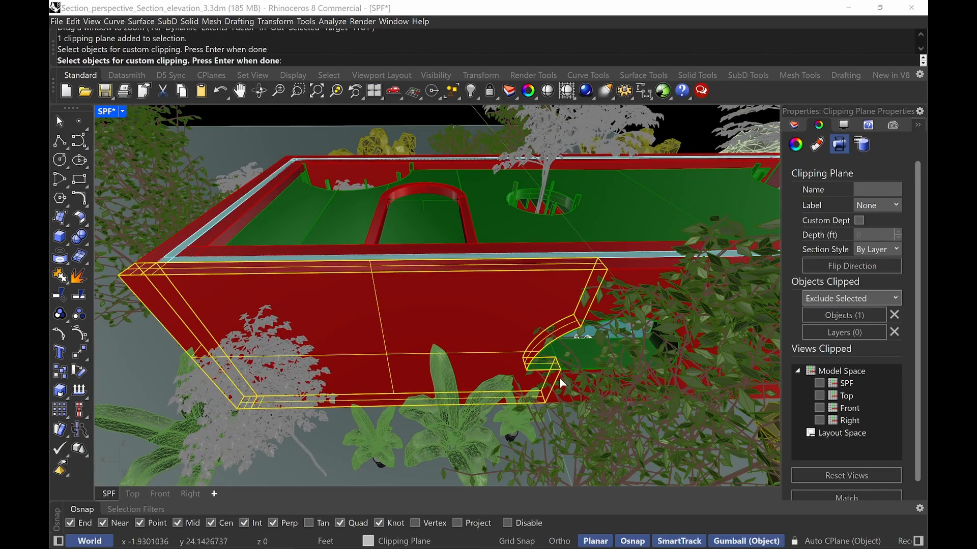
Add the split window frame piece and the ground surface beside it to the clipping plane's excluded objects
scroll(560, 383, up, 6)
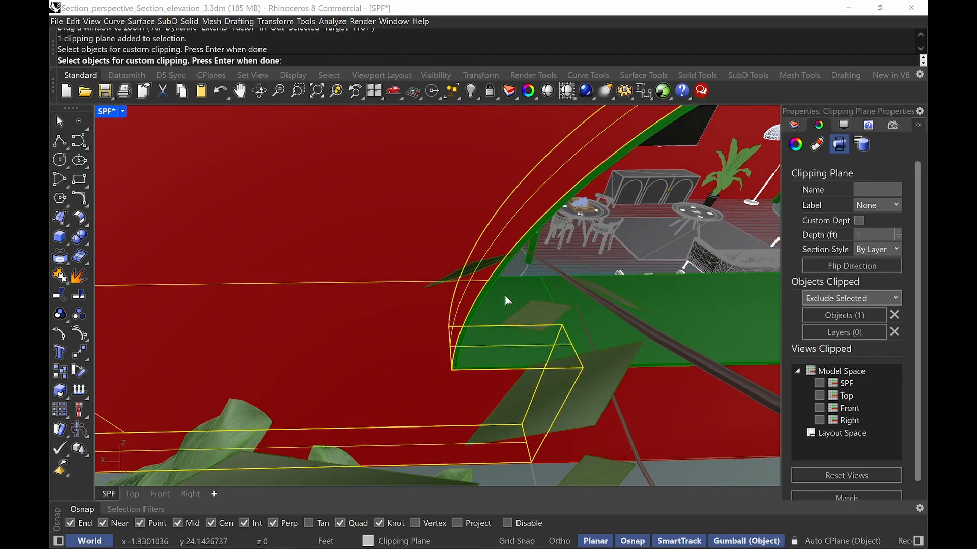
click(504, 295)
click(549, 334)
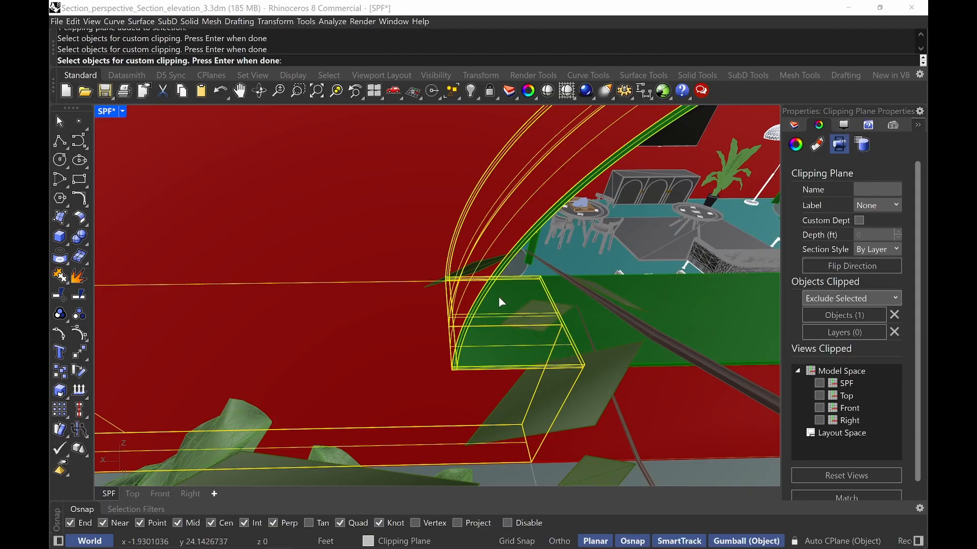
scroll(514, 295, down, 10)
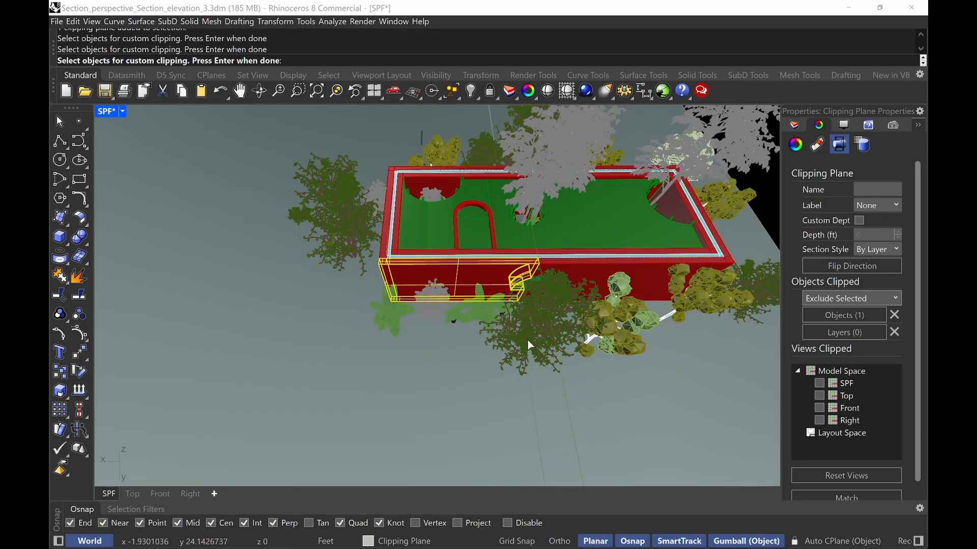
right_drag(498, 176, 497, 236)
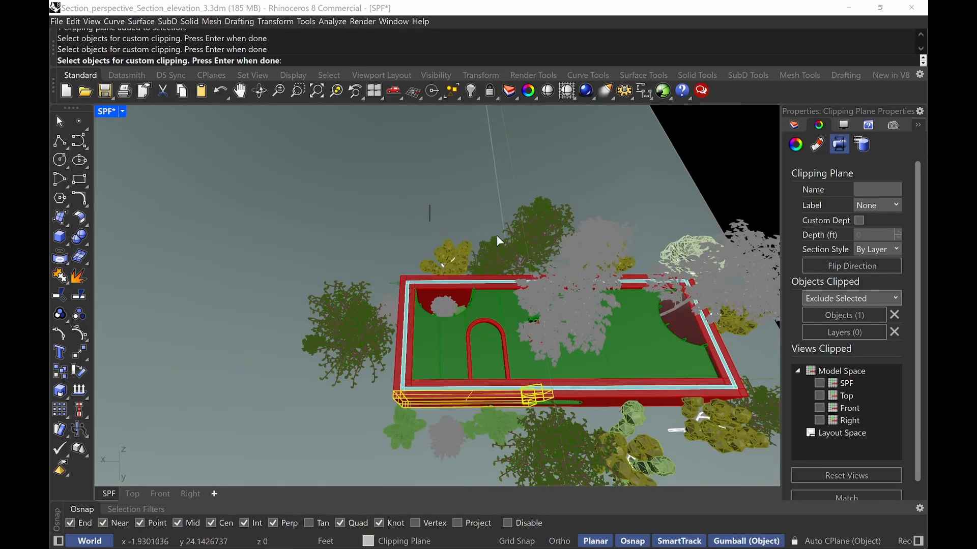
click(462, 177)
key(Return)
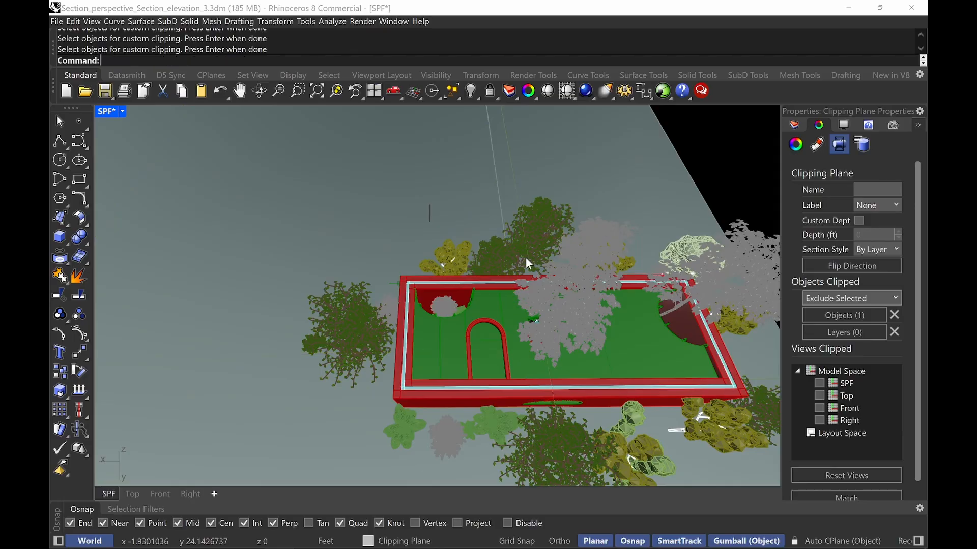
Select the clipping plane at the end of the house and enable its clipping in the SPF view
scroll(554, 414, up, 5)
right_drag(557, 409, 501, 318)
scroll(575, 344, up, 5)
scroll(575, 344, down, 5)
right_drag(668, 315, 586, 325)
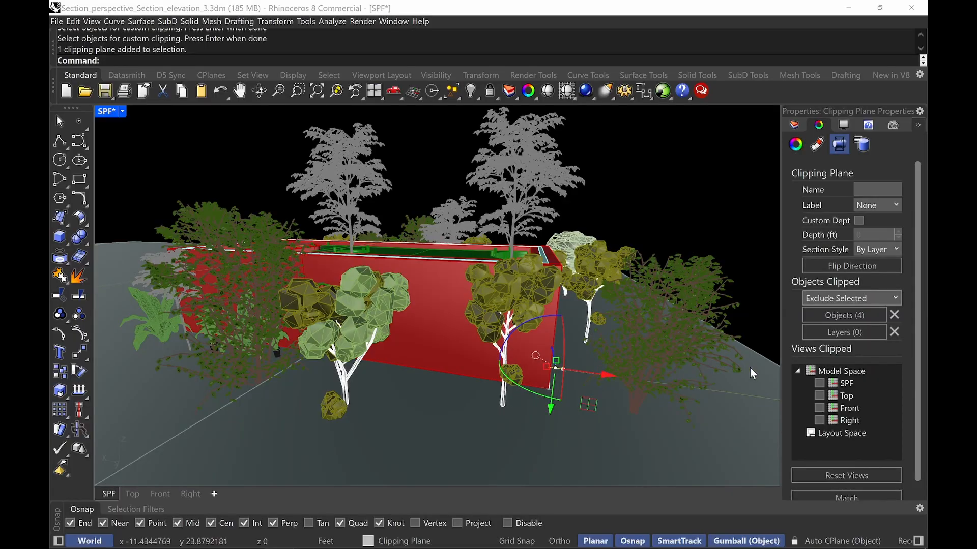
click(818, 383)
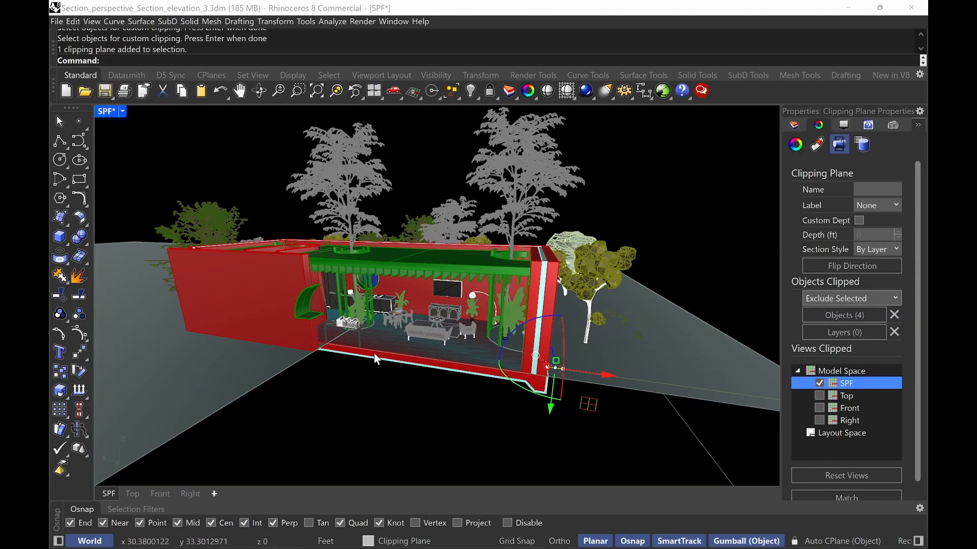
Orient the camera to the face of the unclipped red front wall with OrientCameraToSrf
right_drag(374, 353, 506, 349)
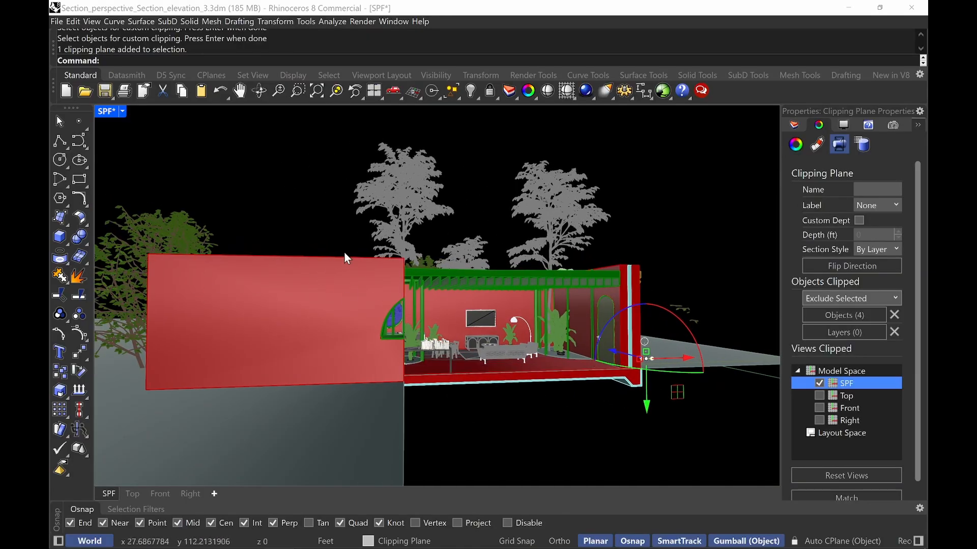
right_drag(386, 415, 369, 452)
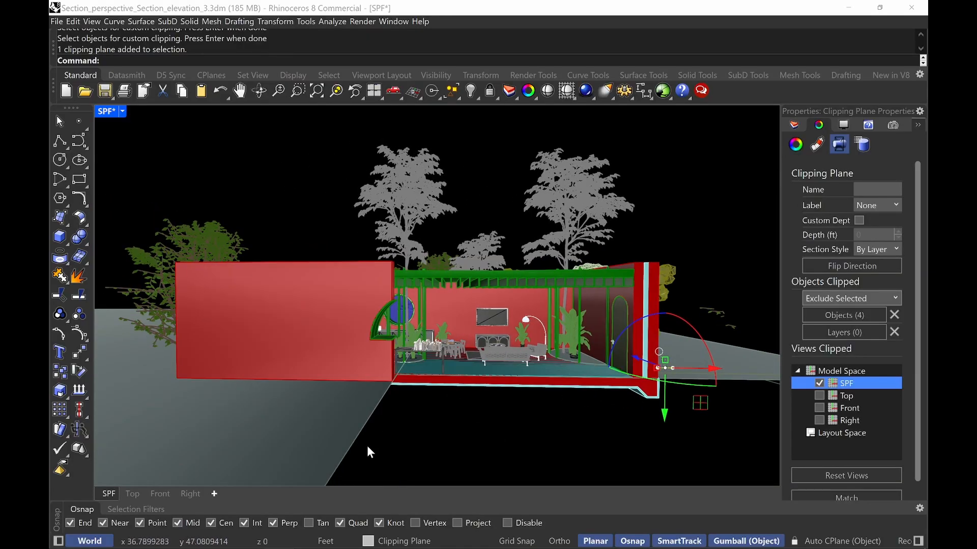
right_drag(357, 406, 420, 483)
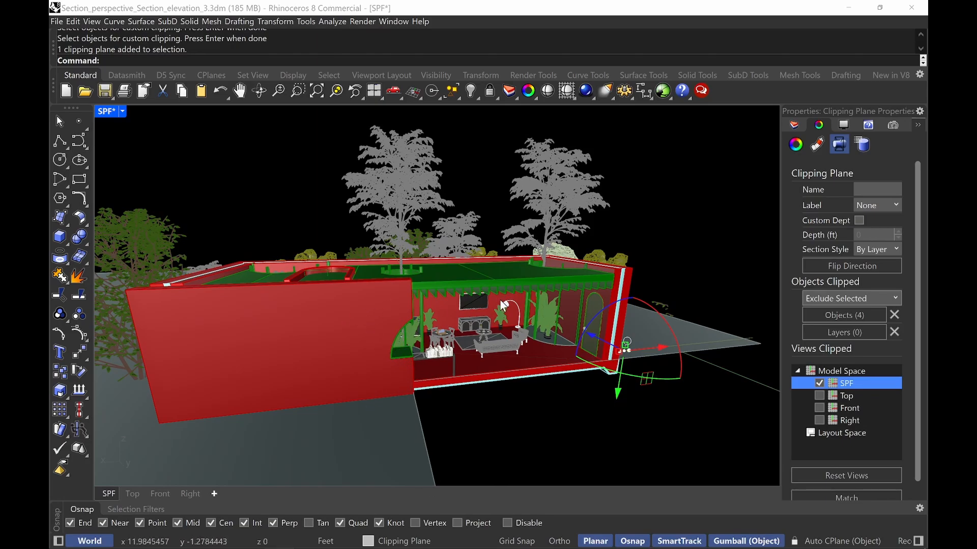
right_drag(337, 291, 339, 358)
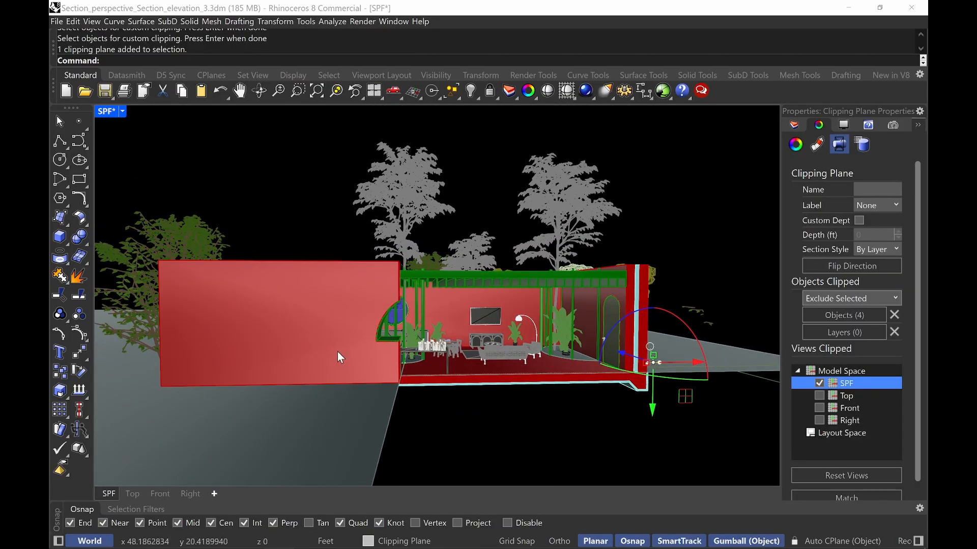
click(562, 451)
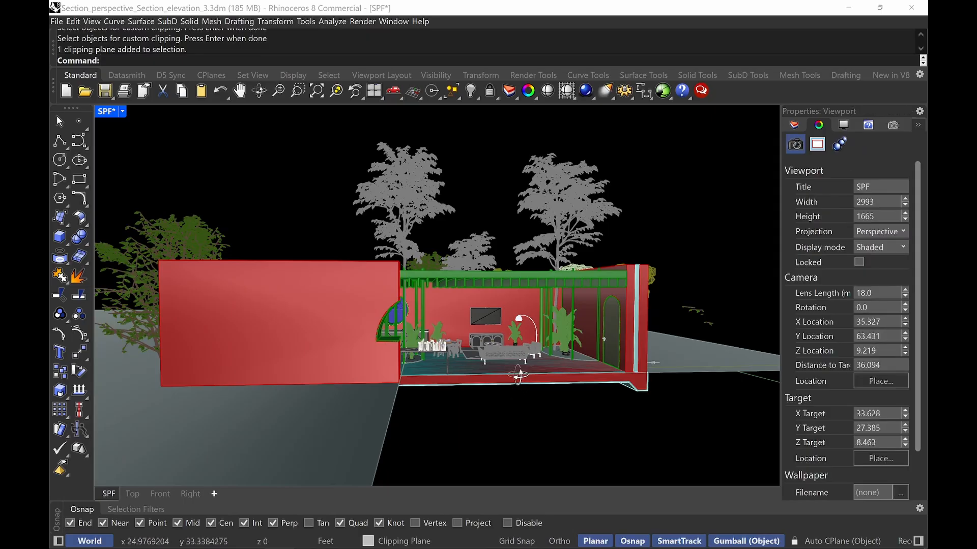
right_drag(519, 375, 512, 362)
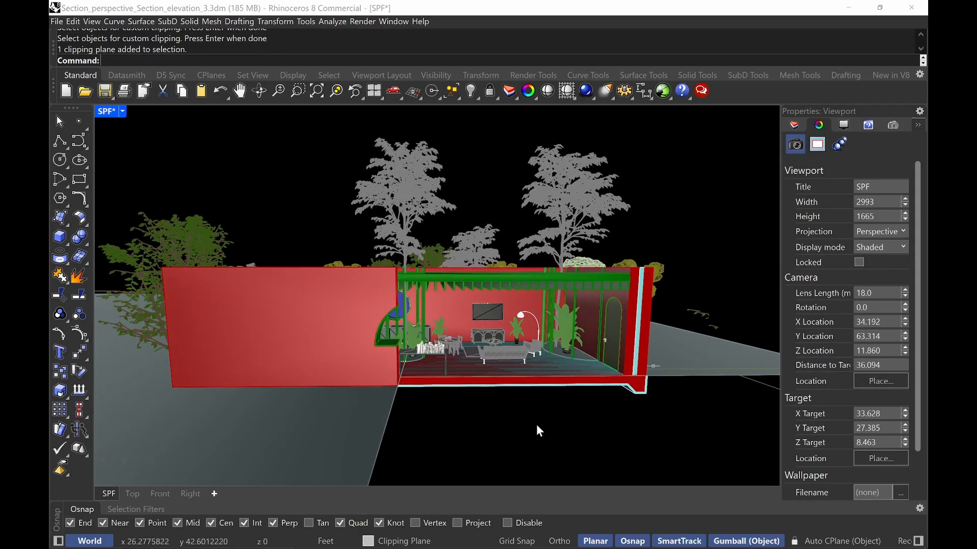
text(Oreintcam)
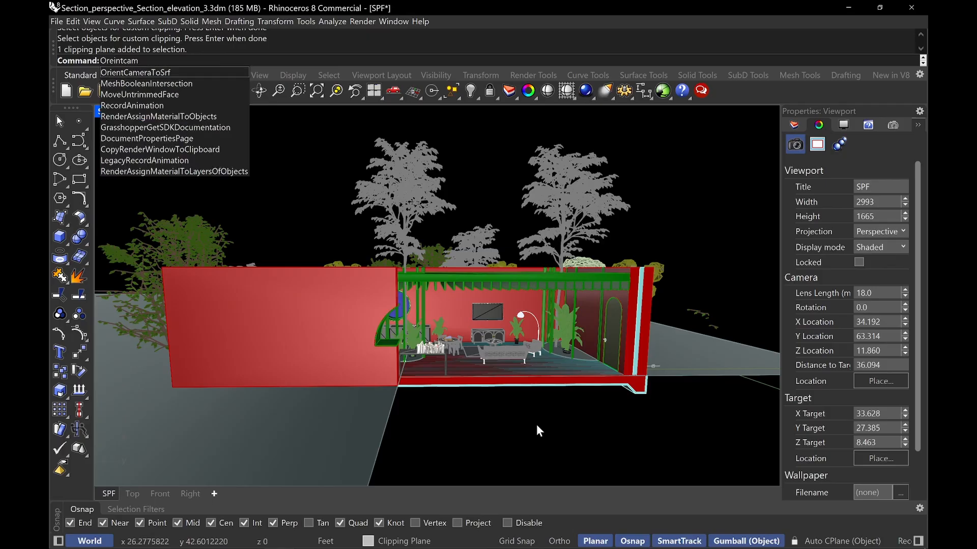
key(Return)
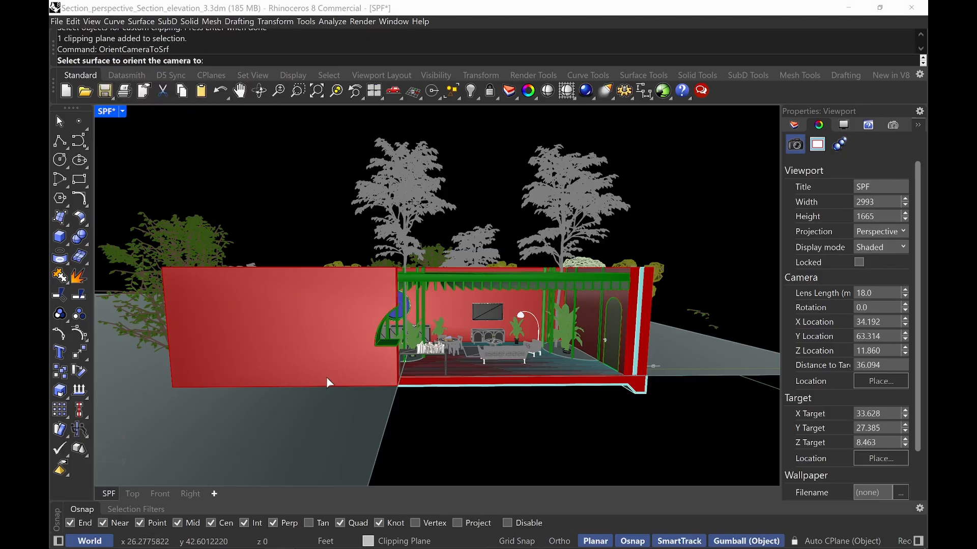
click(350, 361)
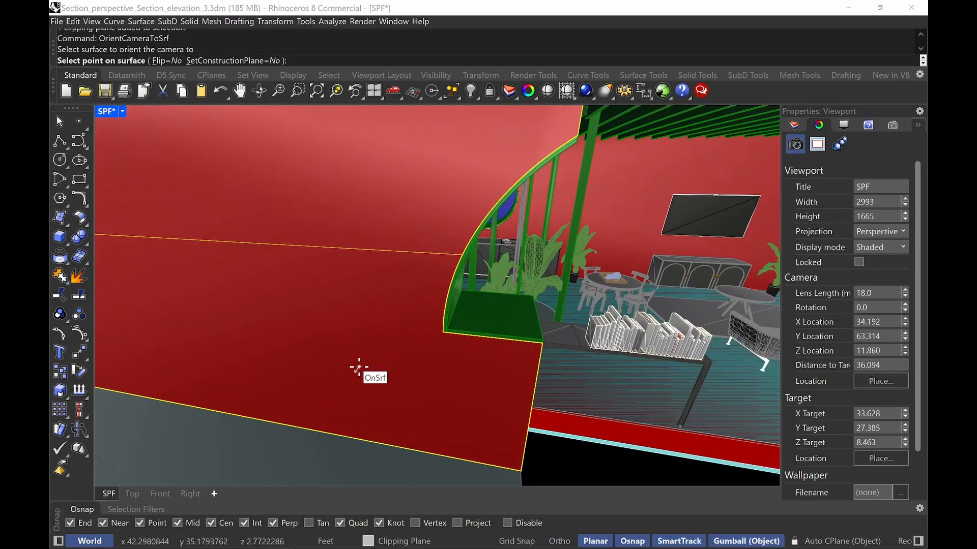
click(361, 370)
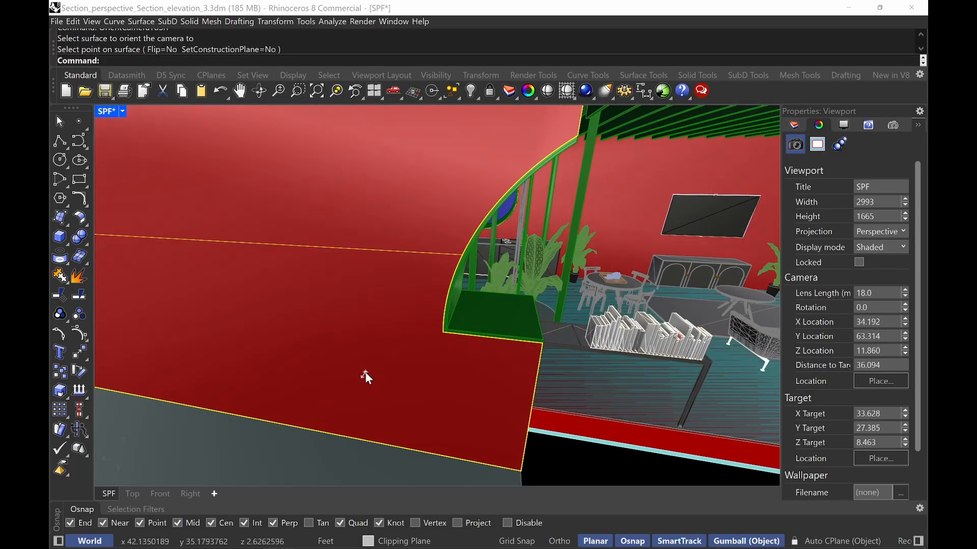
Frame the full red wall elevation and the cut interior together in the straight-on perspective view
scroll(441, 275, down, 7)
shift+right_drag(448, 300, 421, 327)
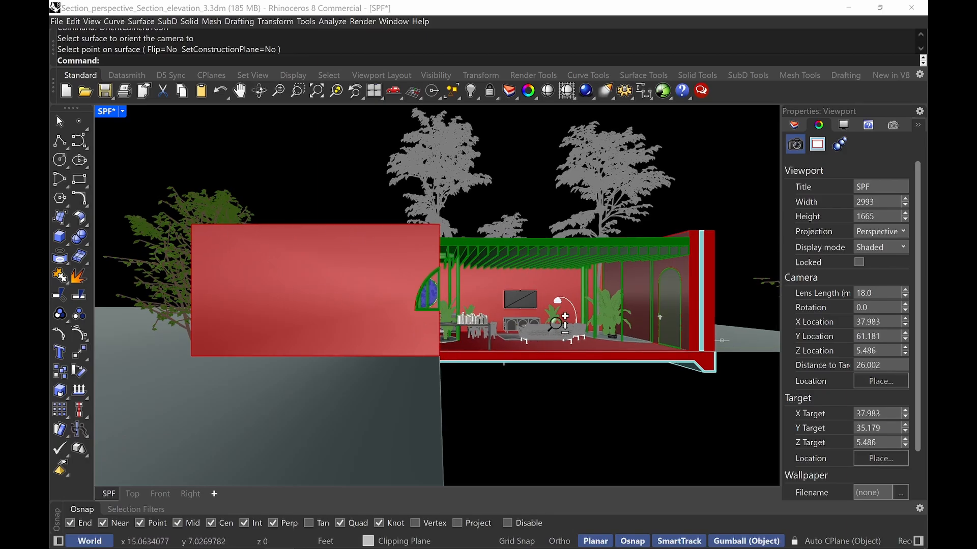
scroll(562, 345, down, 8)
scroll(563, 345, up, 8)
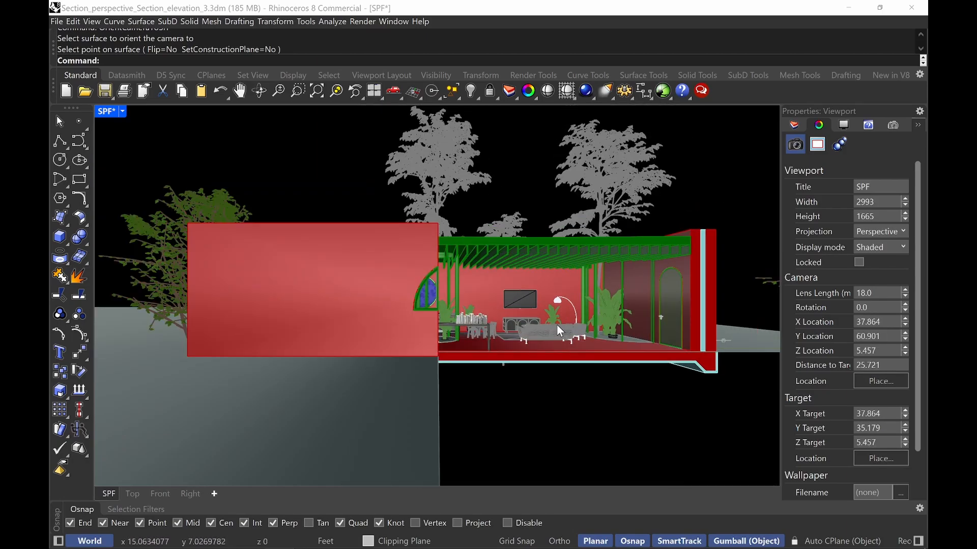
shift+right_drag(557, 325, 564, 346)
scroll(484, 347, up, 3)
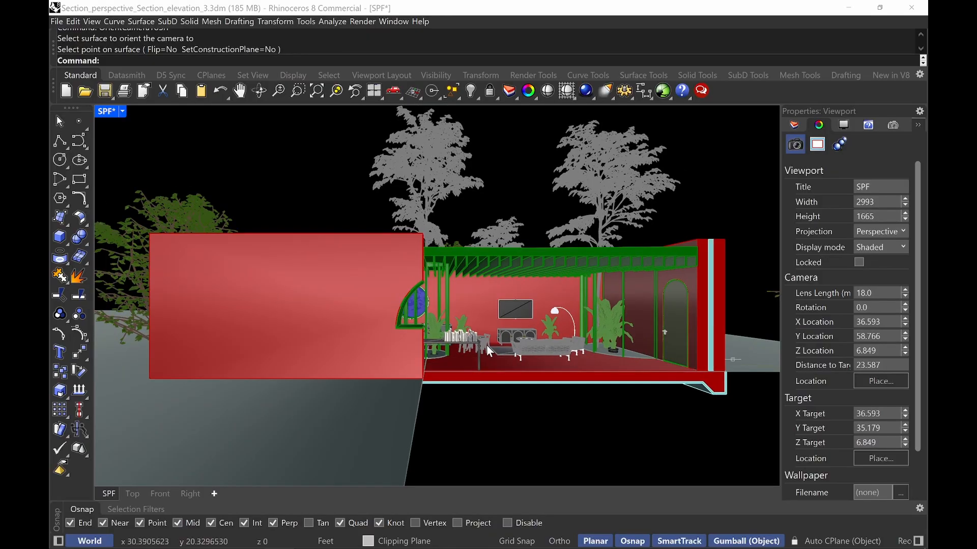
shift+right_drag(486, 345, 512, 352)
Save the current viewport as a named view called SPFA
text(NamedView)
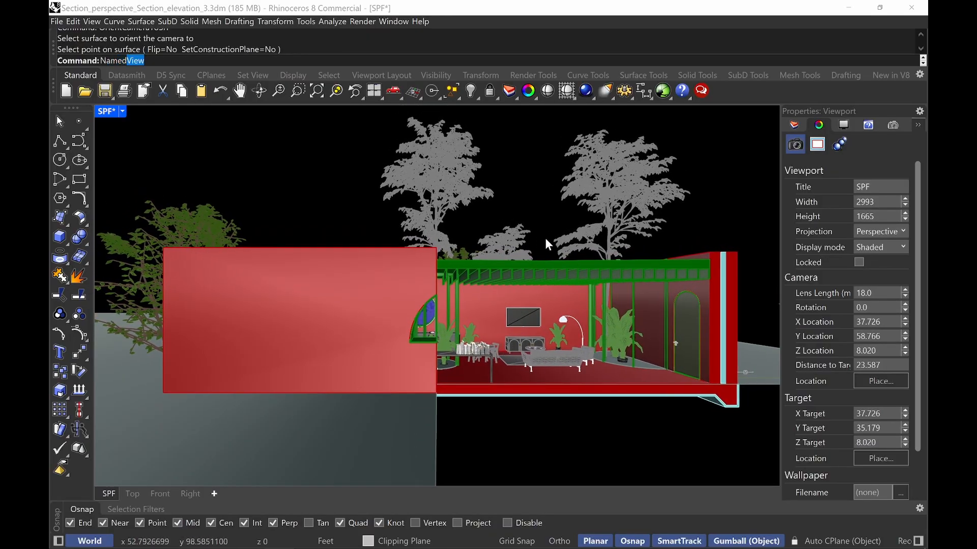
key(Down)
key(Down)
key(Down)
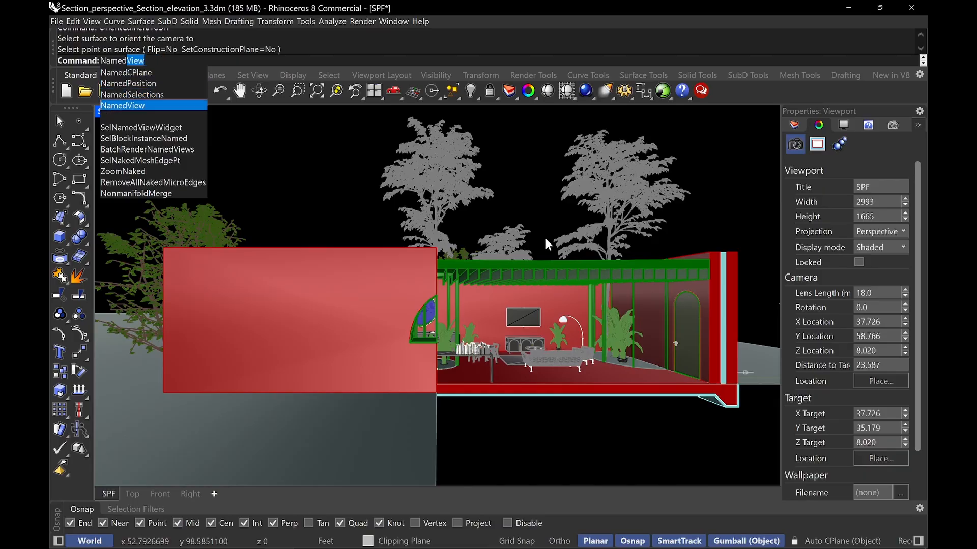
key(Return)
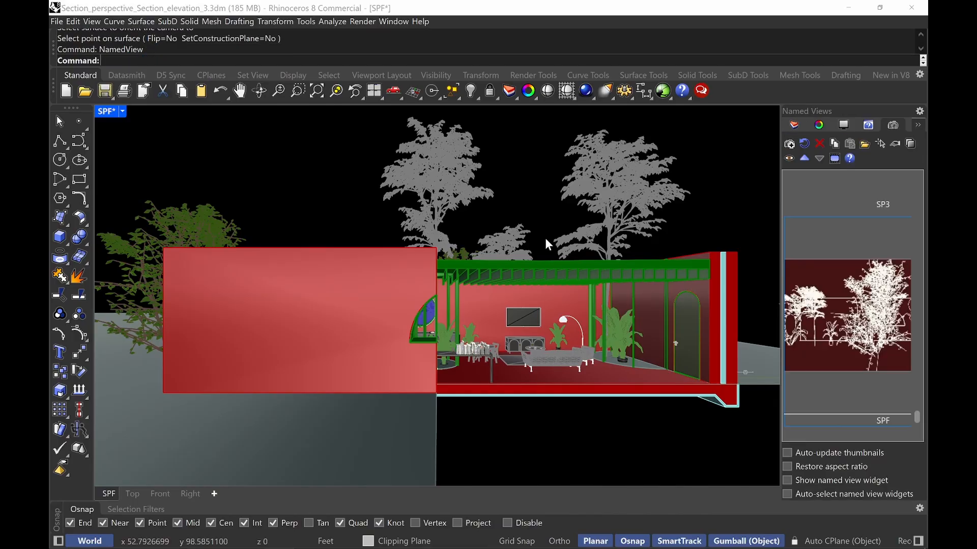
click(789, 144)
text(SP)
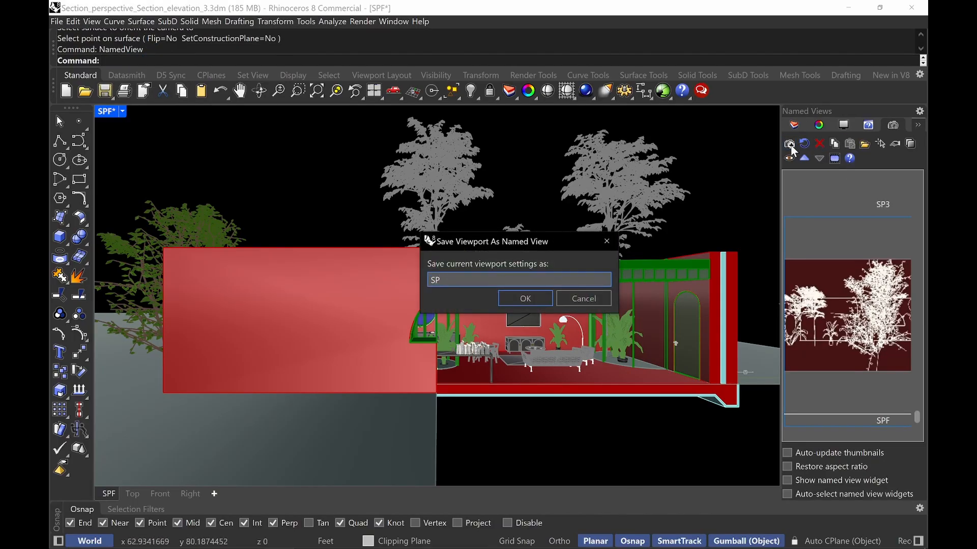
text(FA)
key(Return)
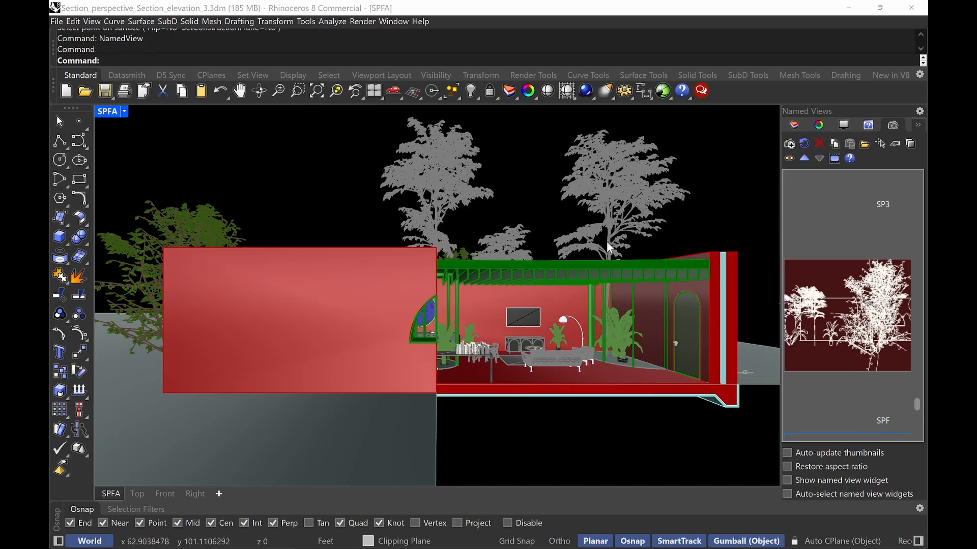
Orbit away from the saved view and restore the SPF named view
right_drag(367, 256, 599, 341)
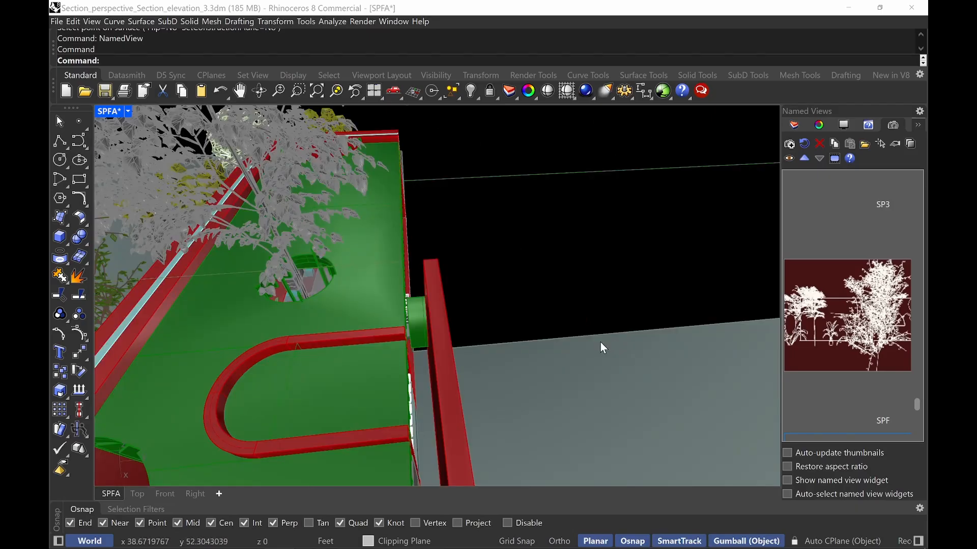
text(Spf)
key(Return)
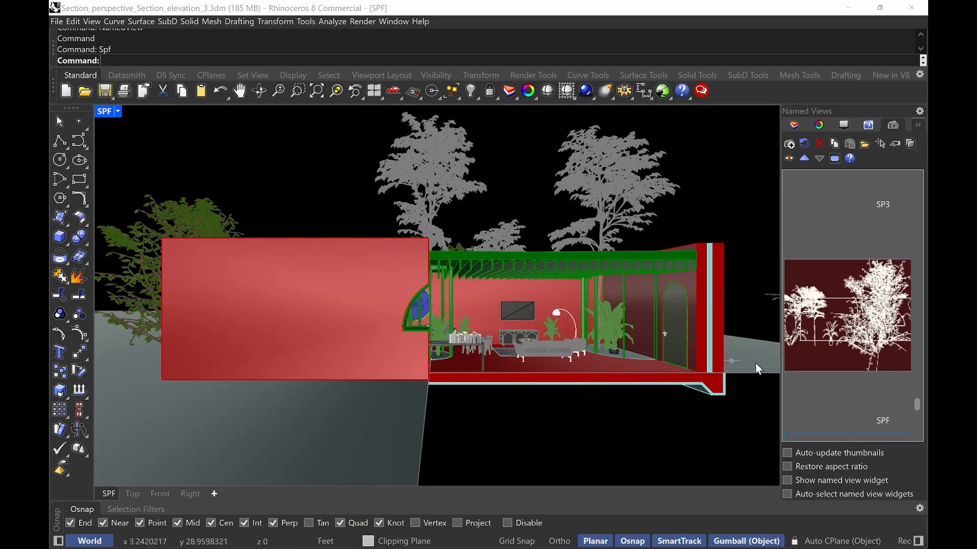
Turn off the clipping plane in the SPF view, orbit away and restore the SPF named view
click(733, 362)
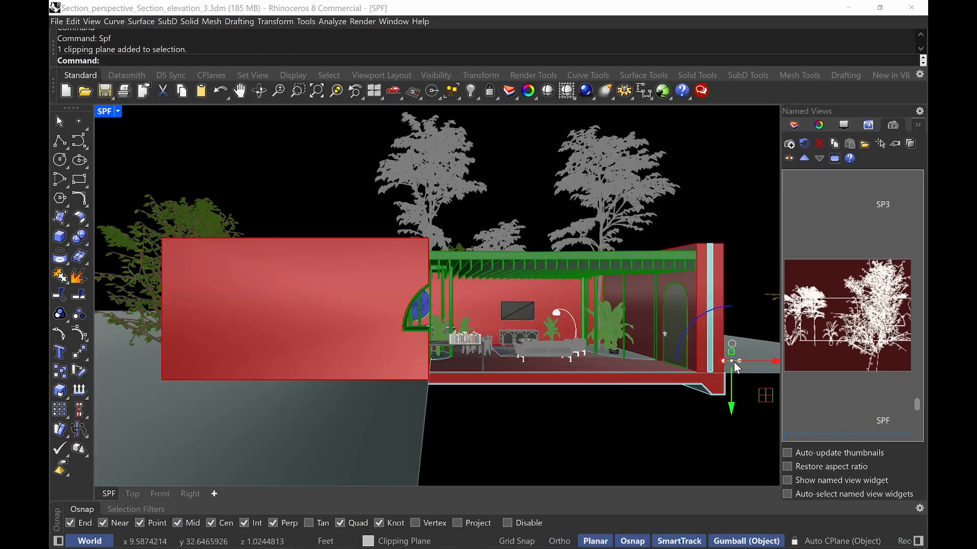
click(818, 125)
click(820, 383)
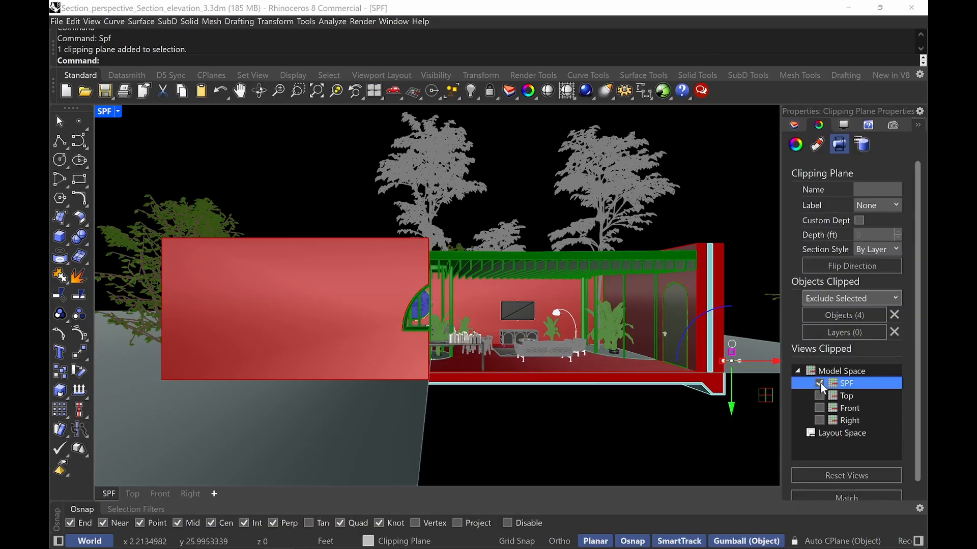
right_drag(747, 371, 527, 285)
key(Escape)
text(Spf)
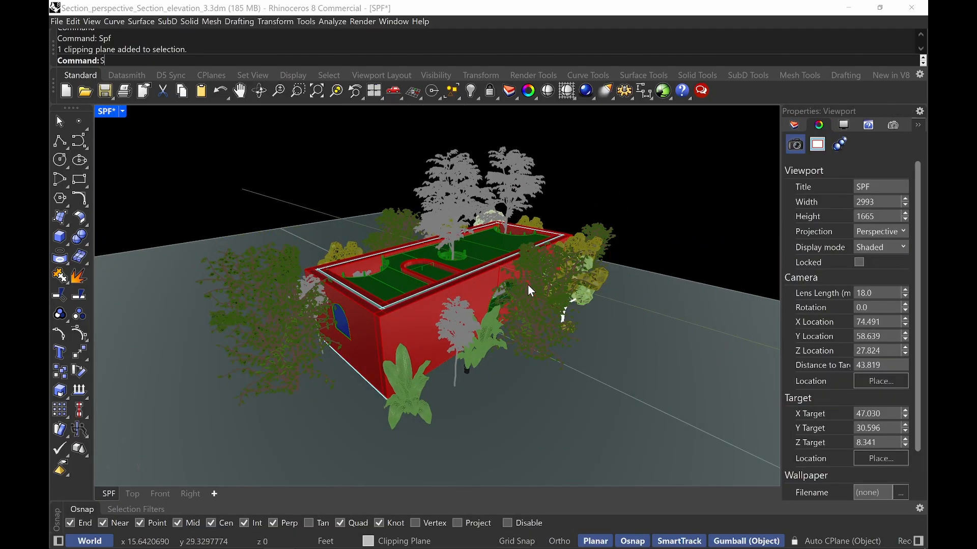
key(Return)
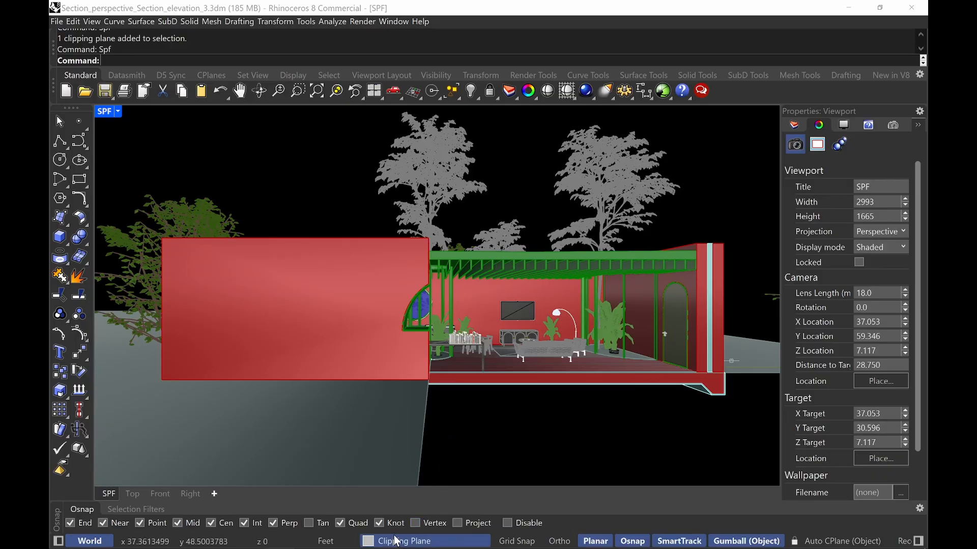
Switch to the other open Rhino document, the House_Model_Elevation file, to view its section drawing
key(super)
mouse_move(293, 539)
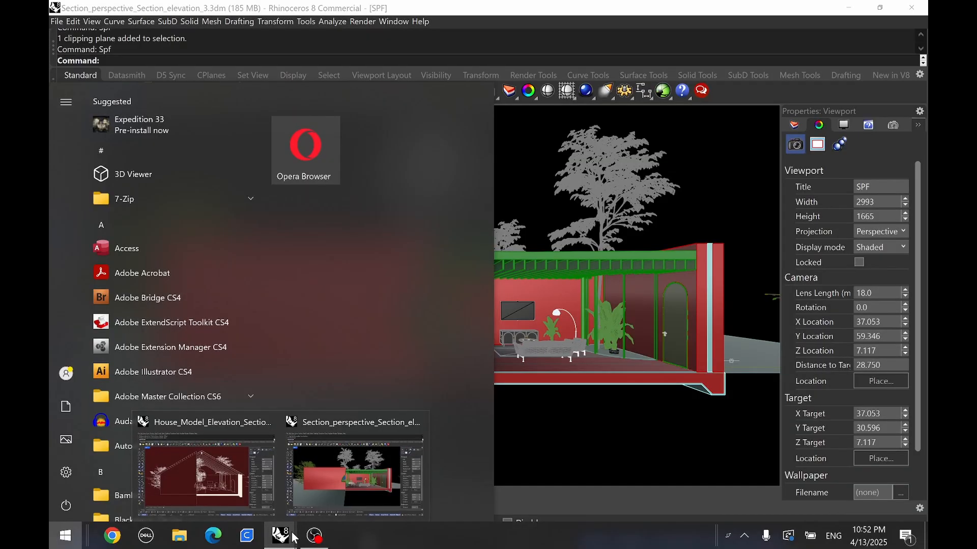
click(231, 472)
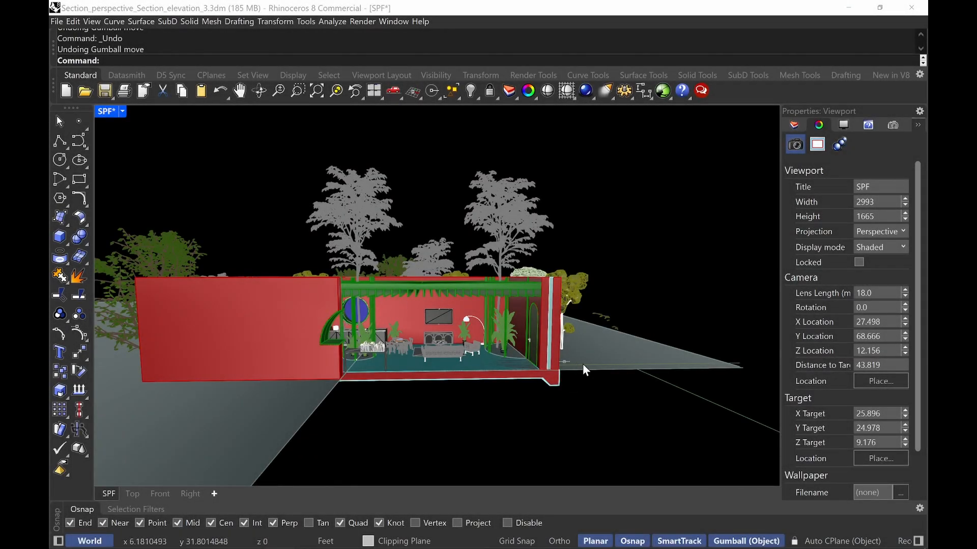
Orbit around the cut house to inspect it obliquely and restore the SPF named view
scroll(581, 364, up, 2)
right_drag(581, 358, 503, 405)
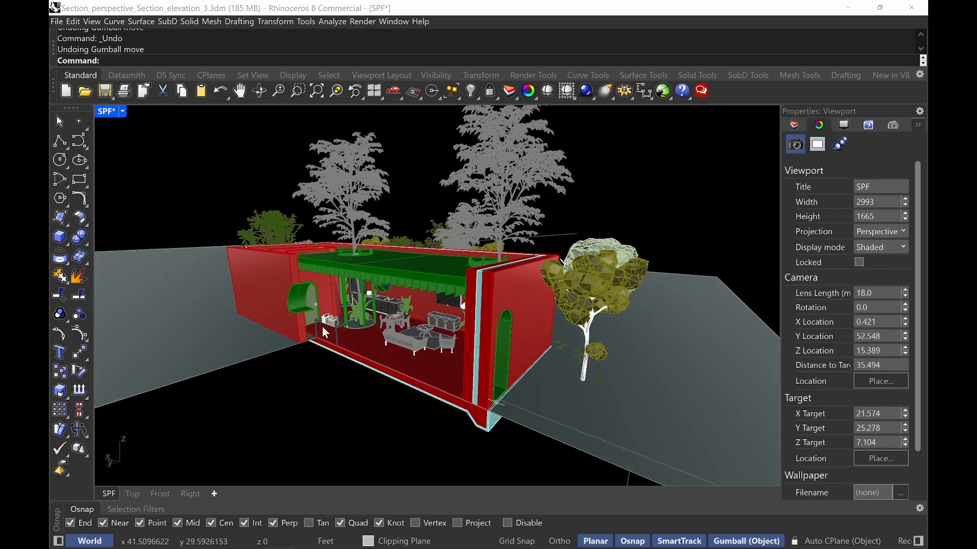
text(spf)
key(Return)
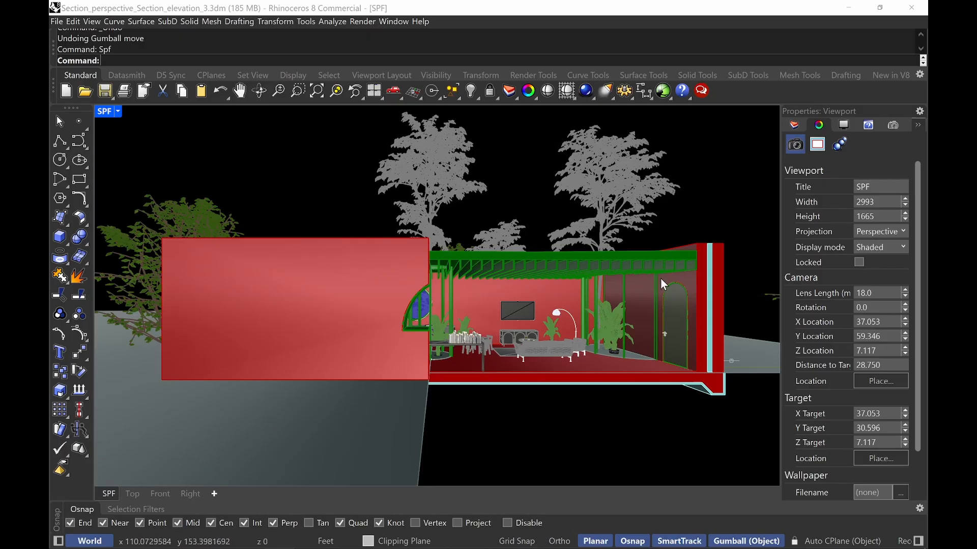
Try moving the clipping plane deeper into the house and restore the SPF named view to check the cut
right_drag(679, 316, 459, 380)
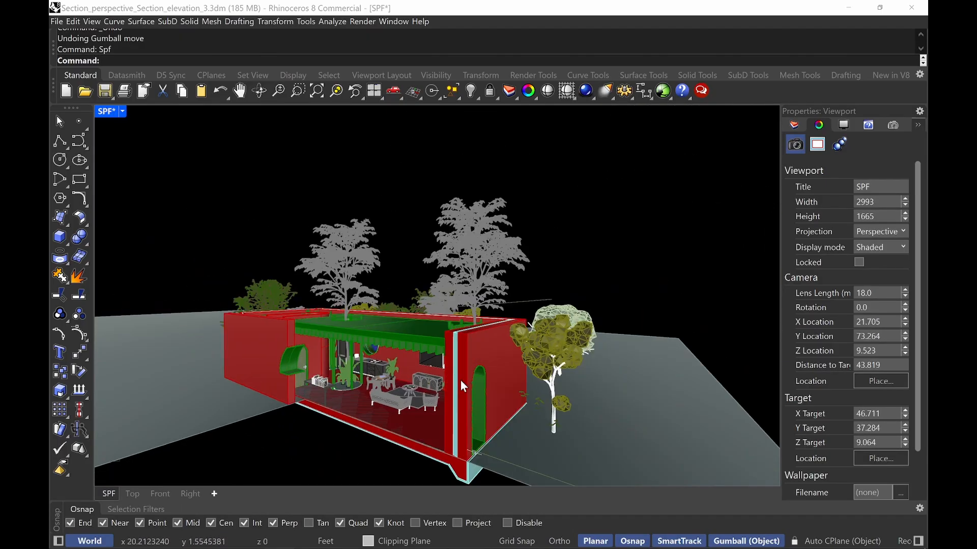
click(480, 456)
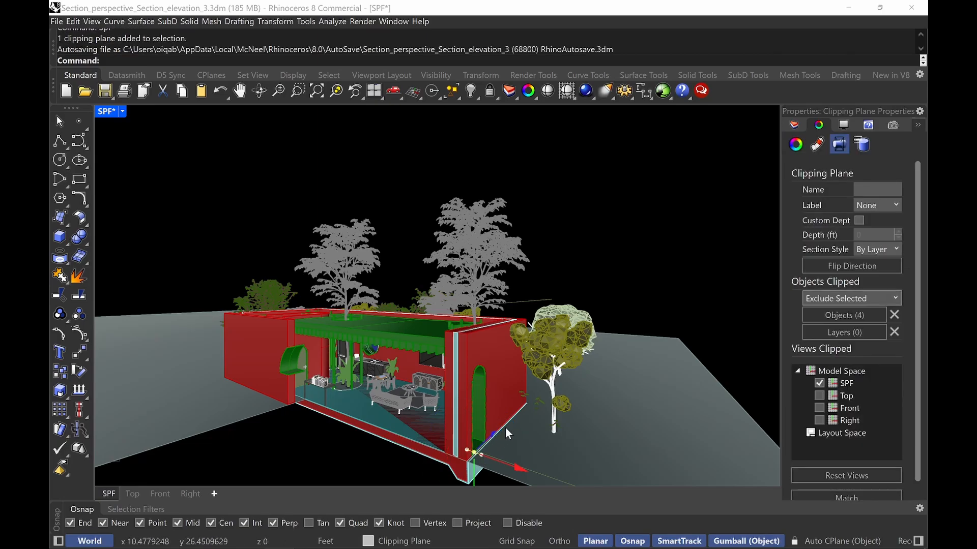
drag(506, 428, 509, 432)
key(Escape)
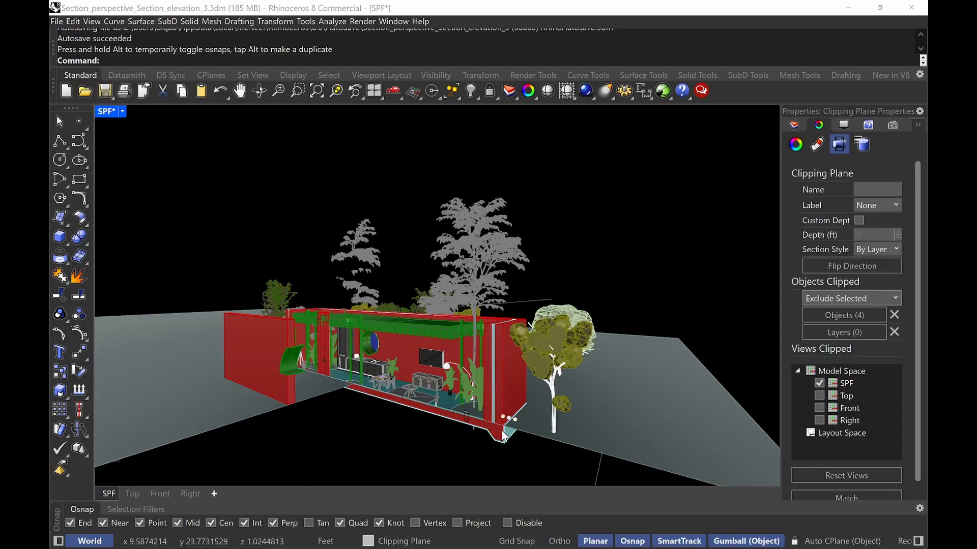
text(Spf)
key(Return)
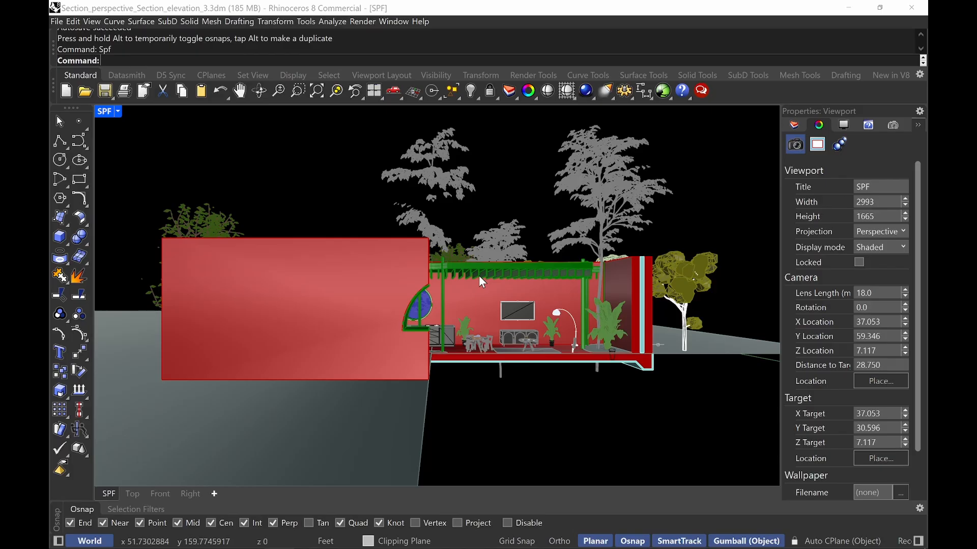
Undo the clipping plane move, orbit the model and restore the SPF named view
key(ctrl+z)
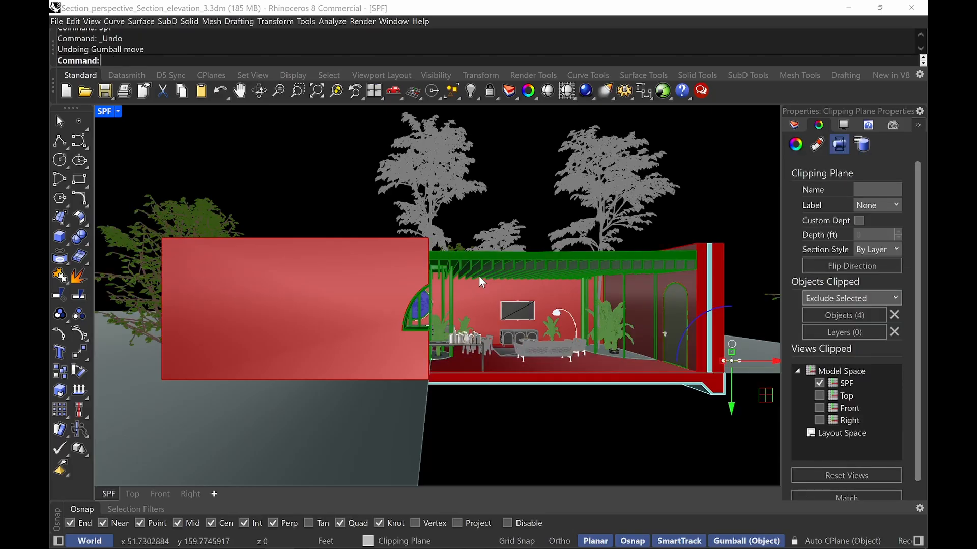
click(712, 430)
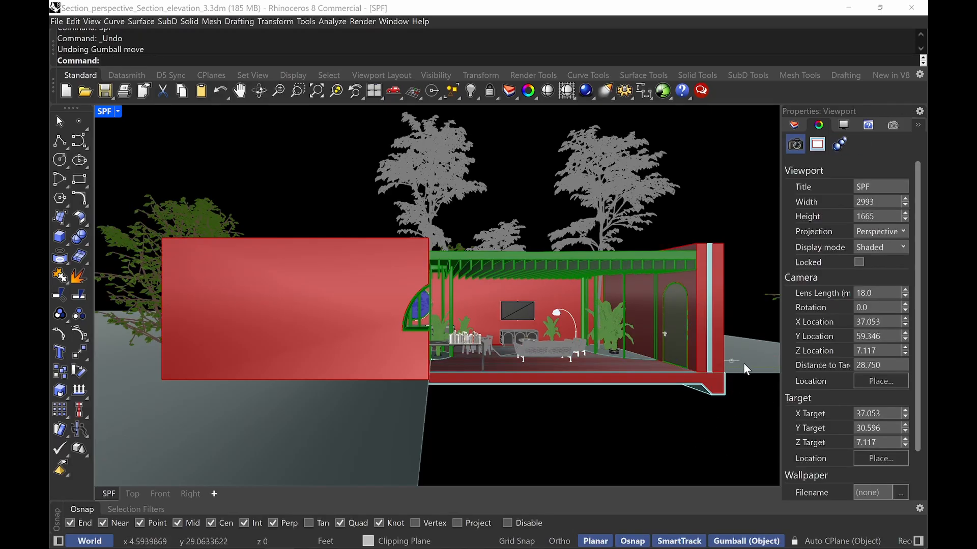
right_drag(741, 369, 421, 304)
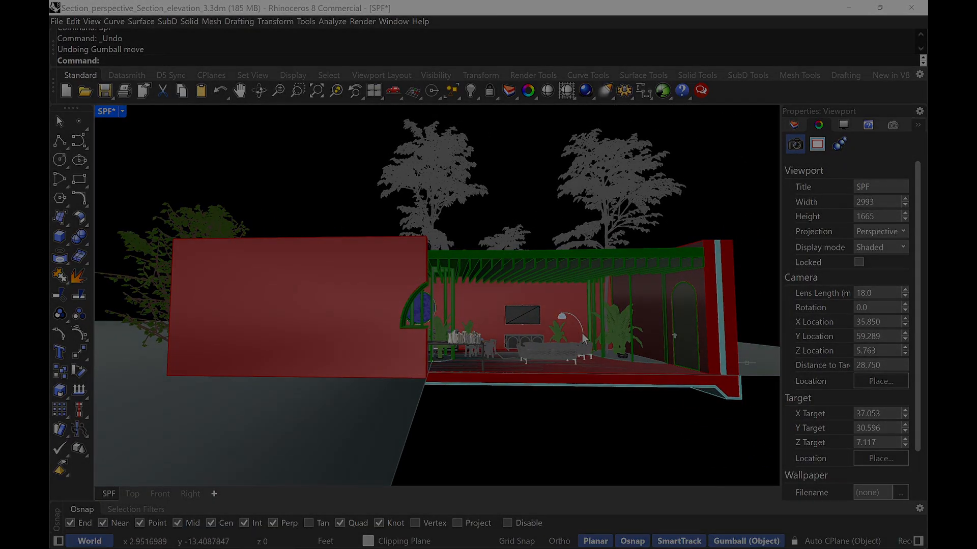
text(spf)
key(Return)
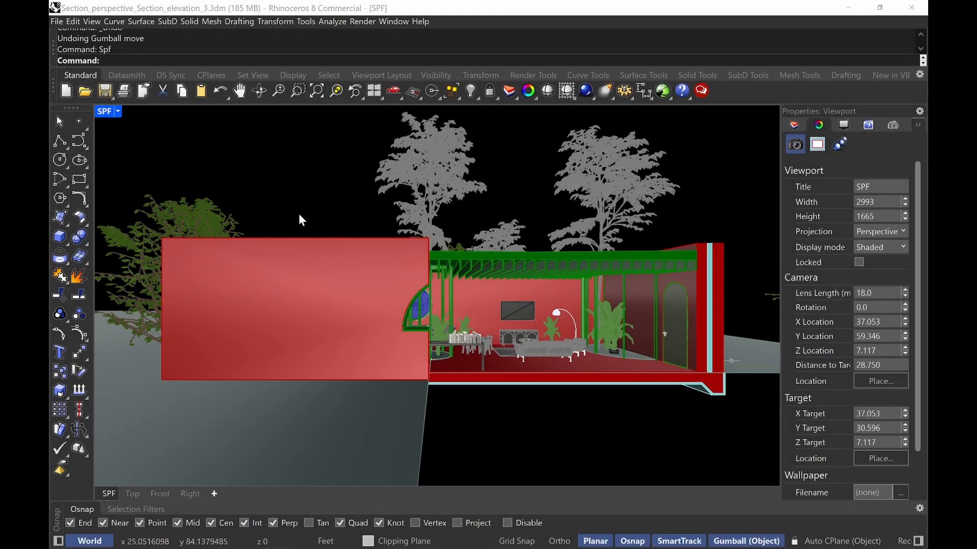
Preview the SPF viewport in the Monochrome Section Blue, Monochrome Section Black and Monochrome Section Yellow display modes
click(105, 110)
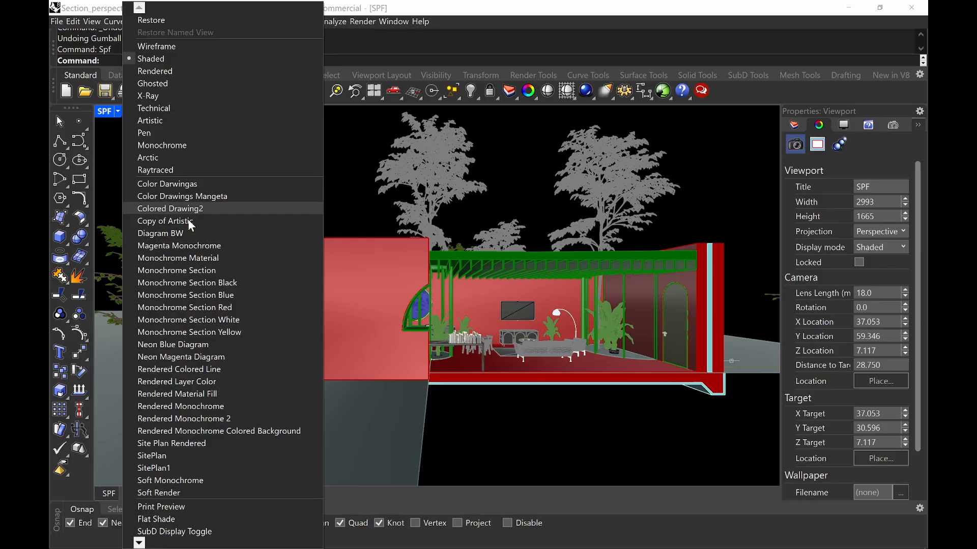
click(215, 294)
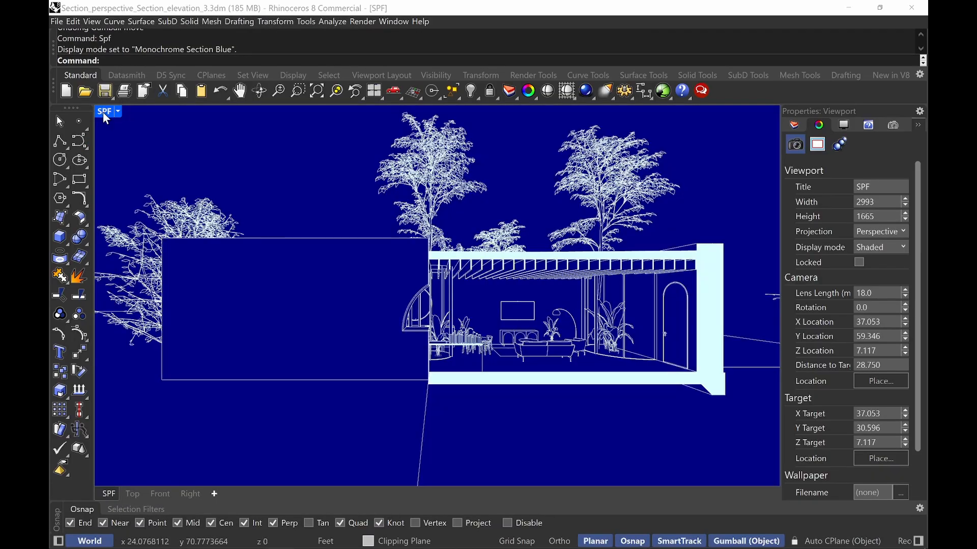
click(104, 112)
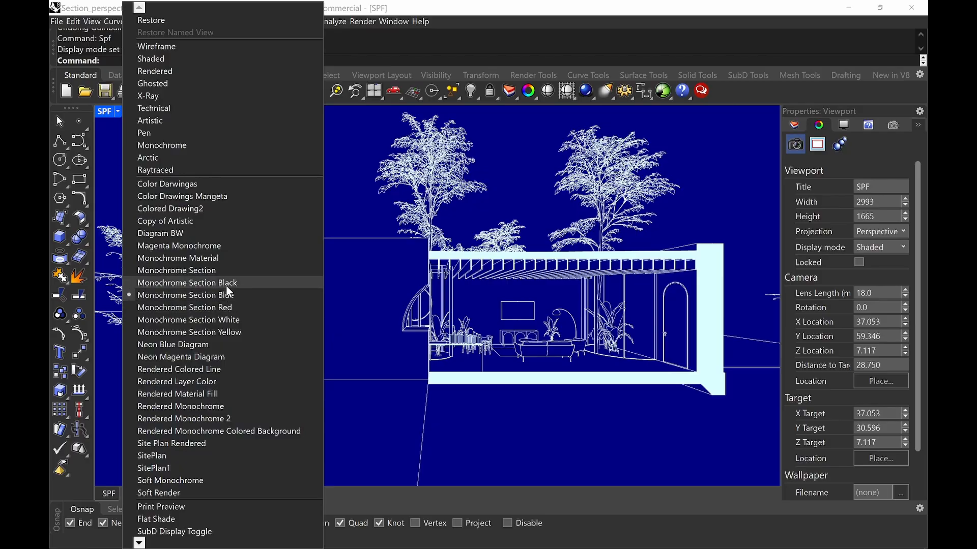
click(218, 281)
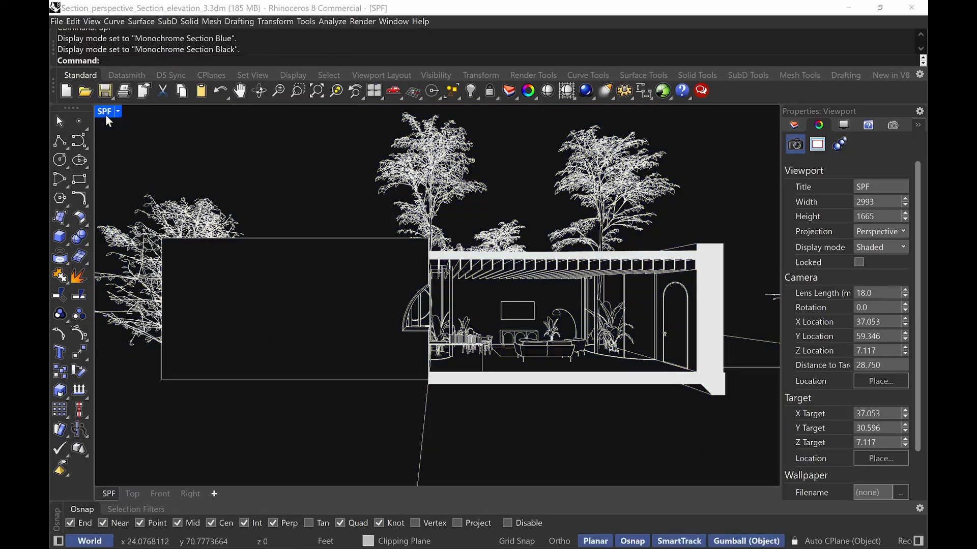
click(105, 114)
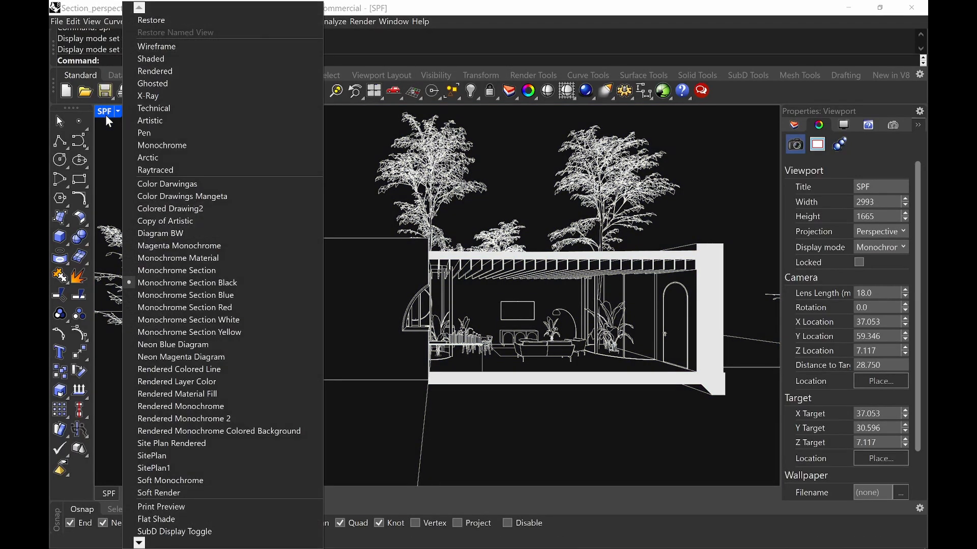
click(215, 332)
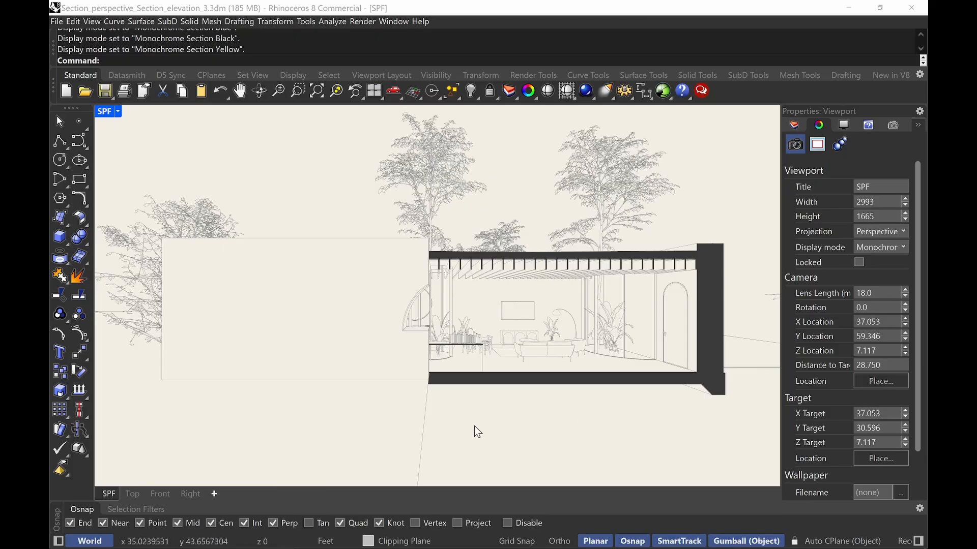
Set the SPF viewport's display mode to Monochrome Section Red, try Monochrome Material and return to Monochrome Section Red
click(110, 117)
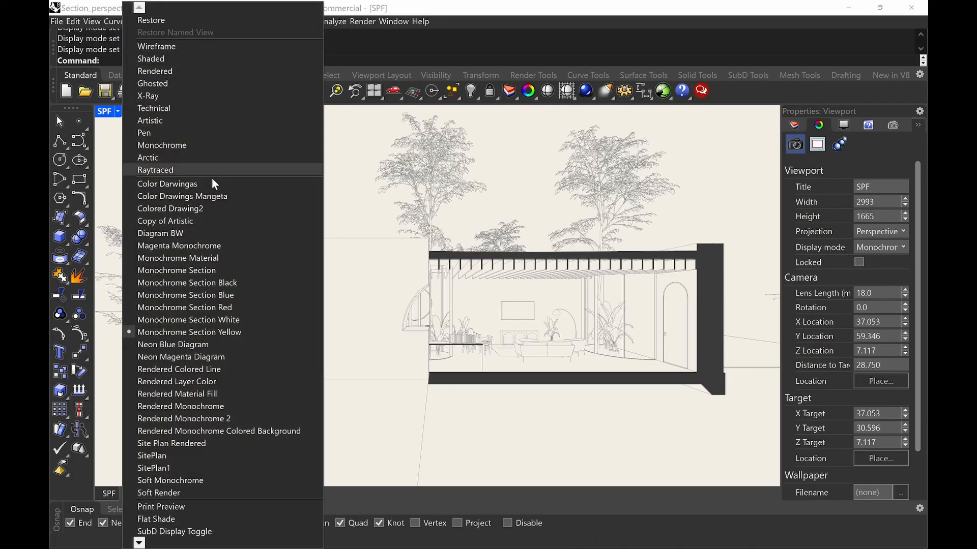
click(261, 306)
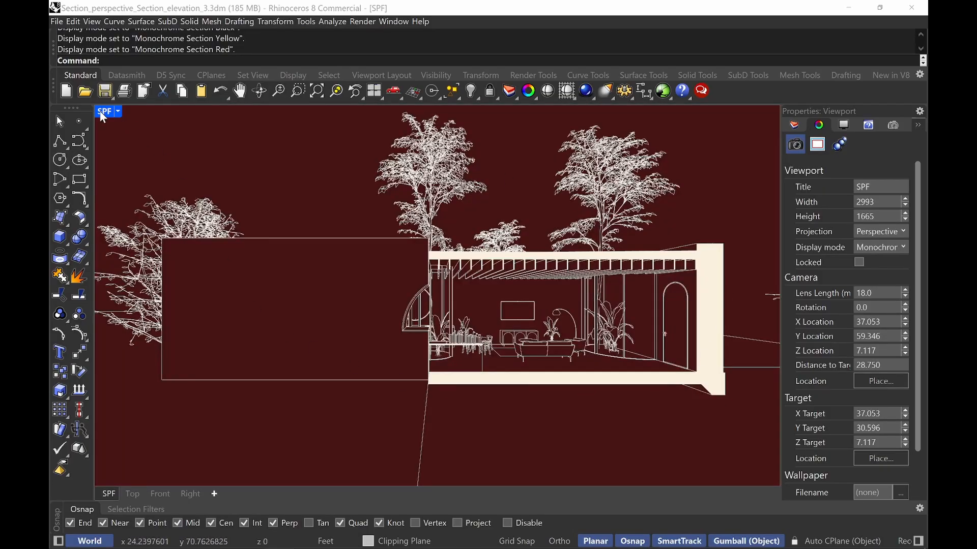
click(103, 116)
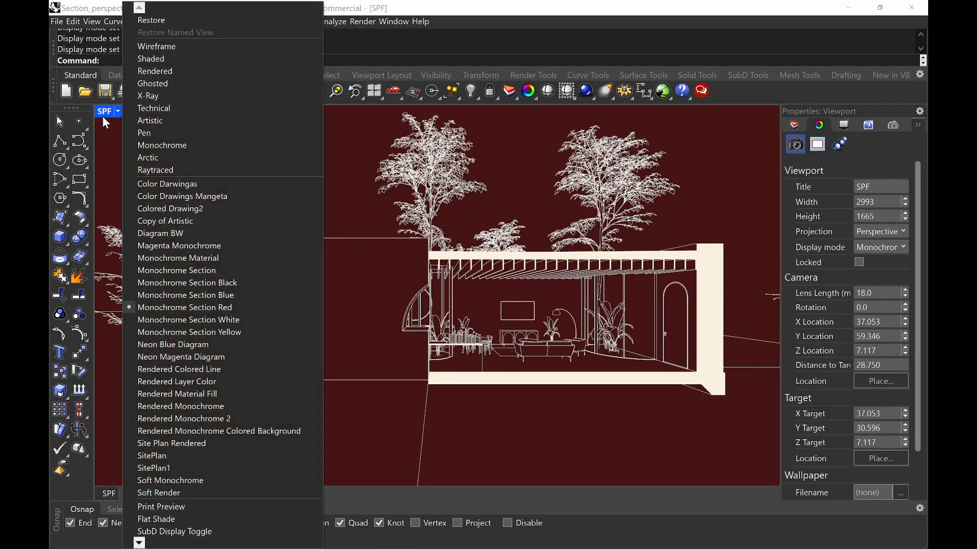
click(222, 258)
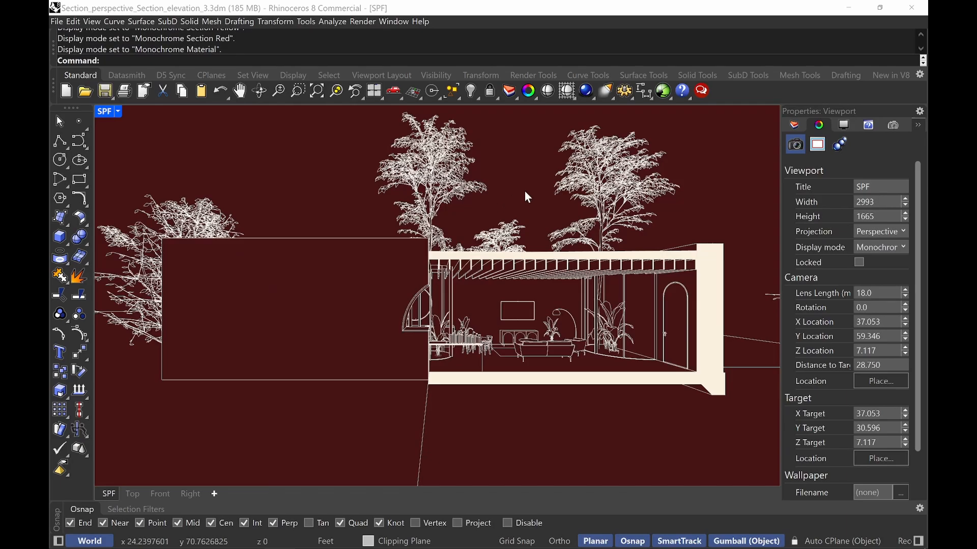
Open the Rhino options and show the overview list of all display modes
text(Optoins)
key(Return)
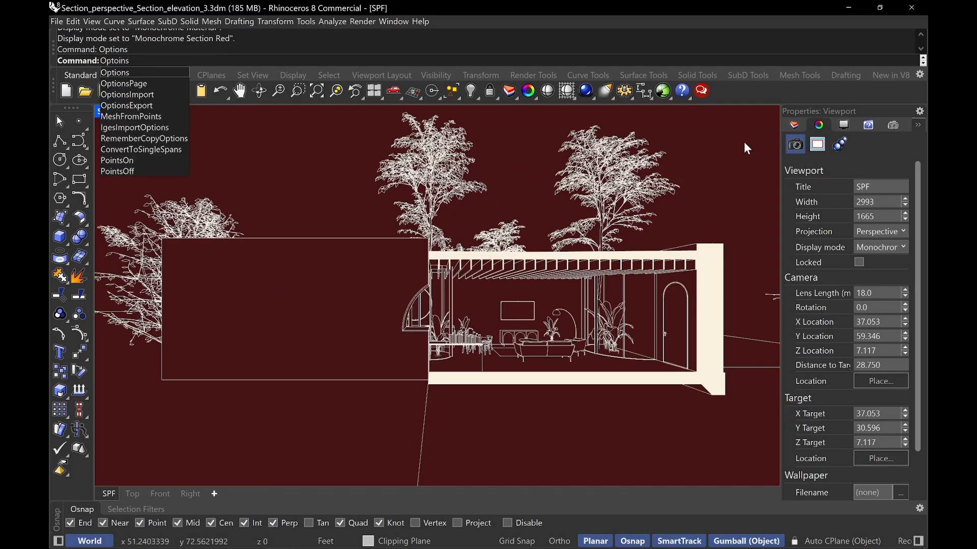
key(Return)
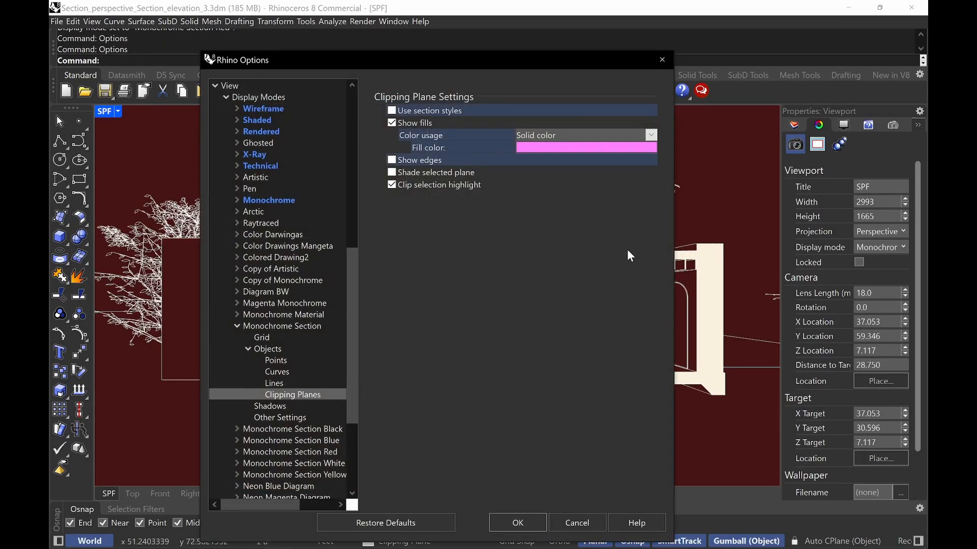
click(235, 326)
scroll(289, 277, up, 3)
scroll(291, 272, up, 6)
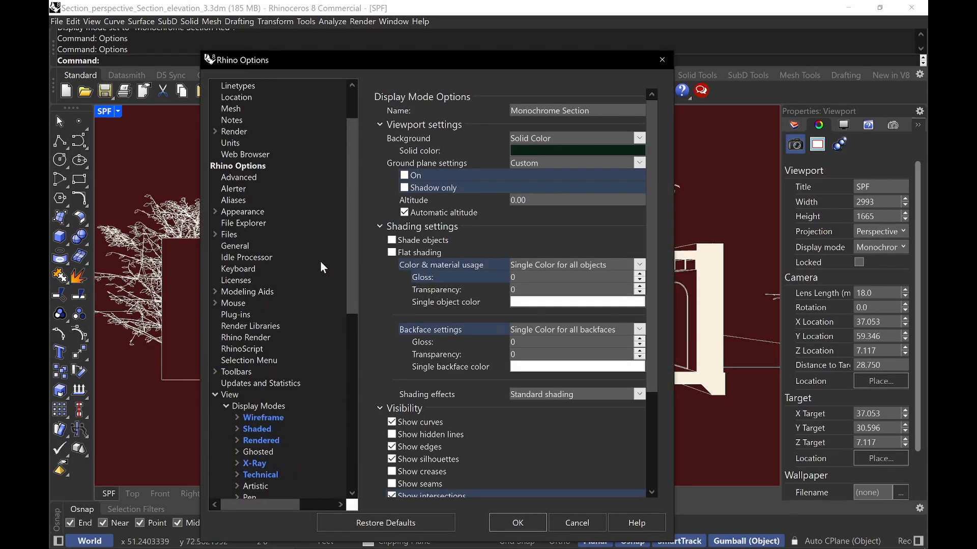
key(ctrl+alt+g)
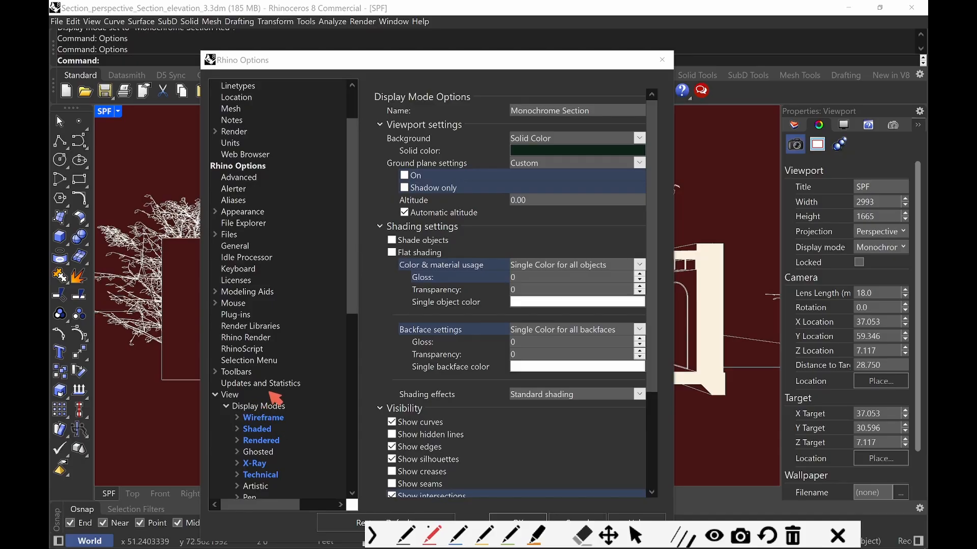
drag(269, 393, 260, 397)
key(Escape)
click(277, 406)
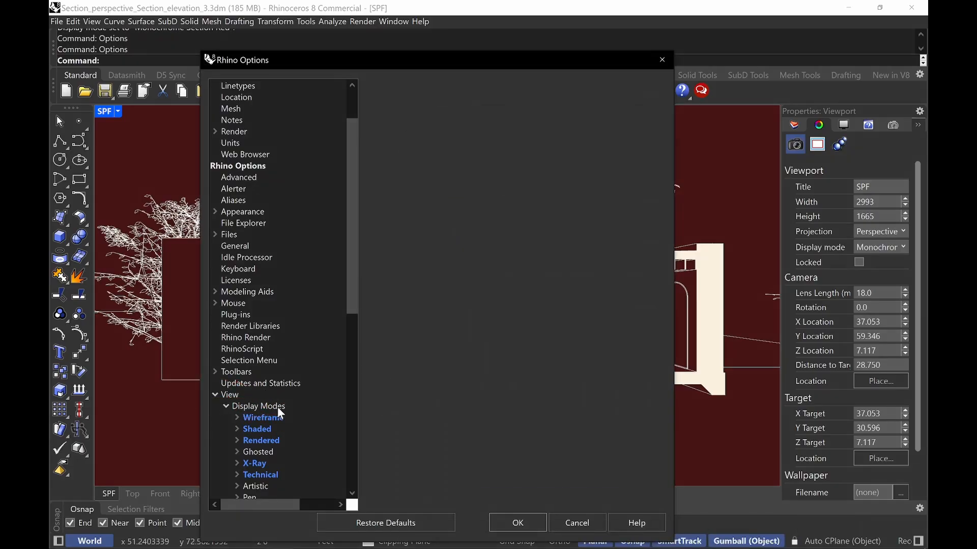
Duplicate the Monochrome display mode, name the copy Monochrome Section and close the options
click(398, 193)
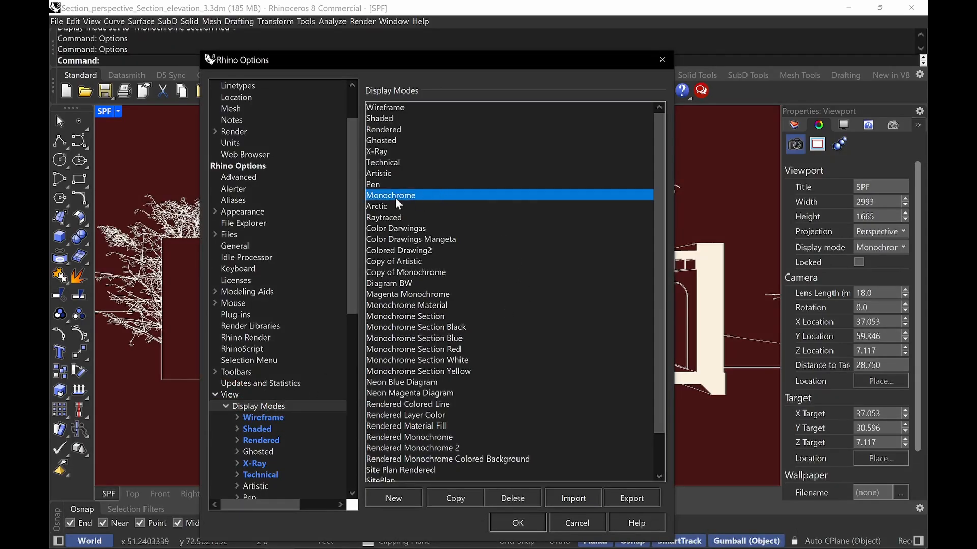
key(ctrl+alt+g)
mouse_move(446, 190)
mouse_down()
mouse_move(342, 183)
mouse_move(437, 201)
mouse_up()
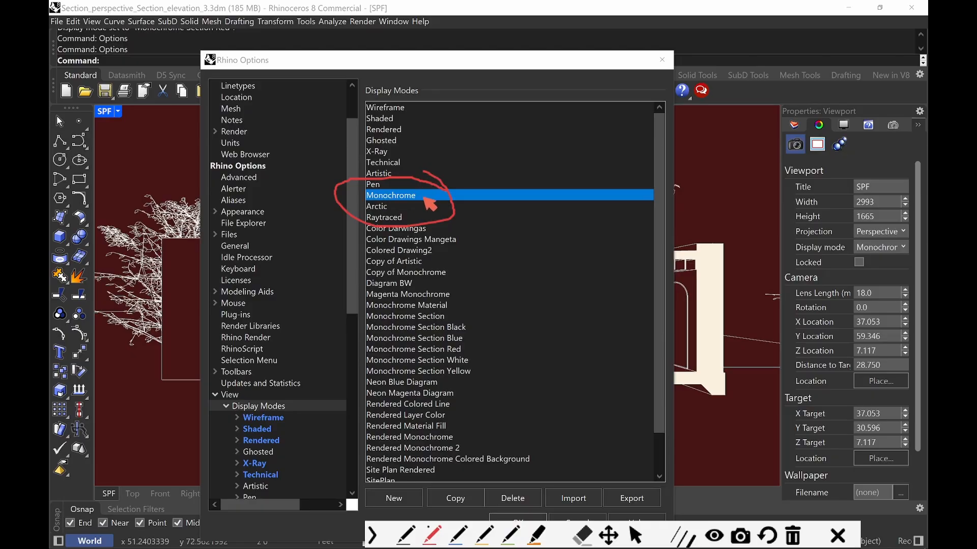
key(Escape)
click(462, 496)
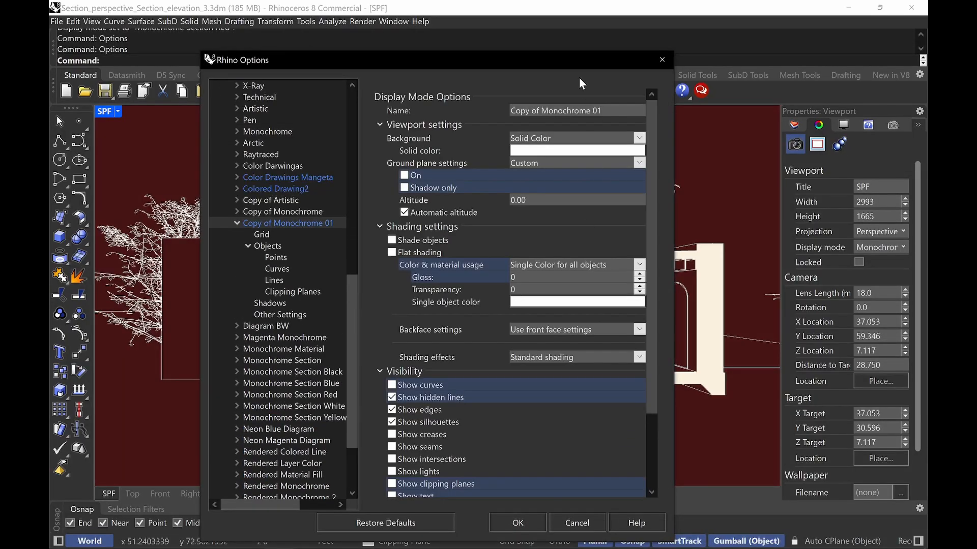
triple_click(634, 107)
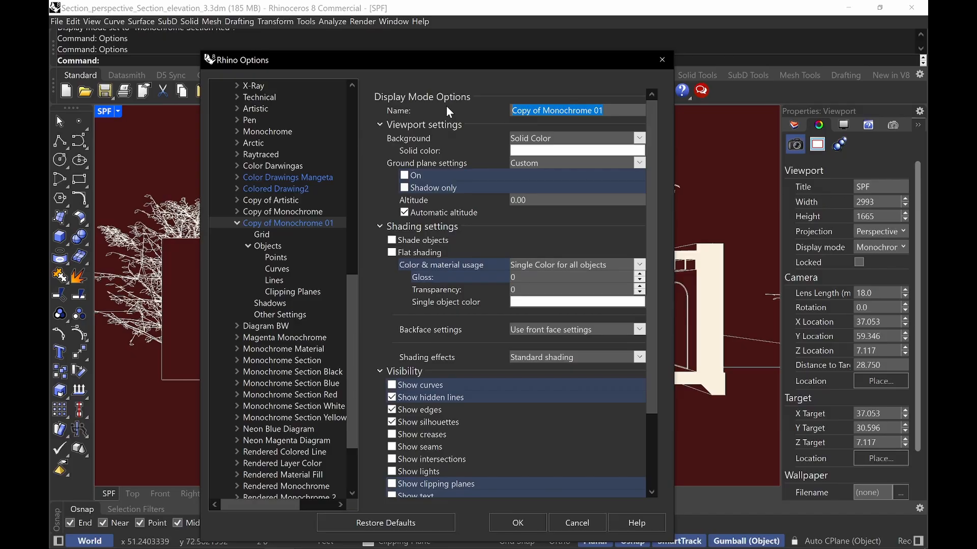
text(Monochr)
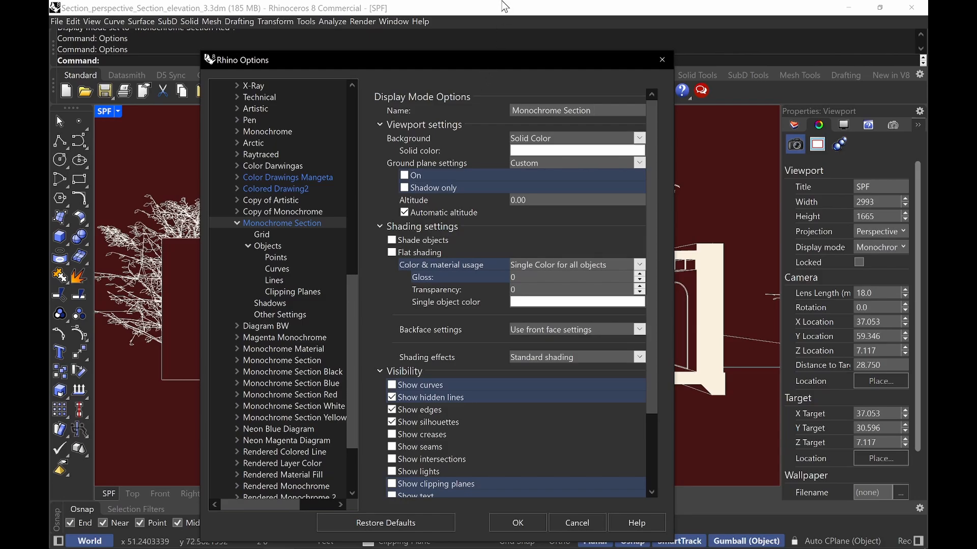
click(527, 523)
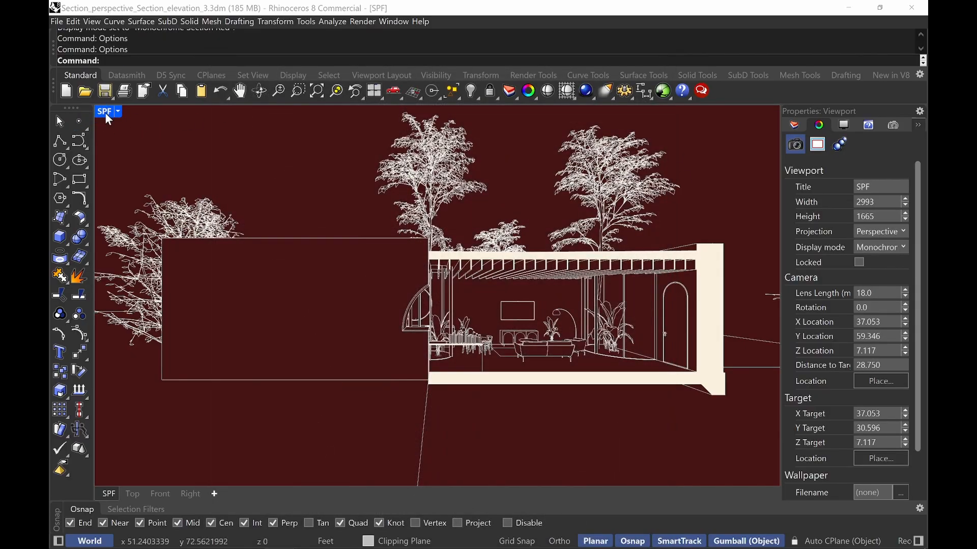
Reapply the Monochrome Section Red display mode to the SPF viewport
click(105, 112)
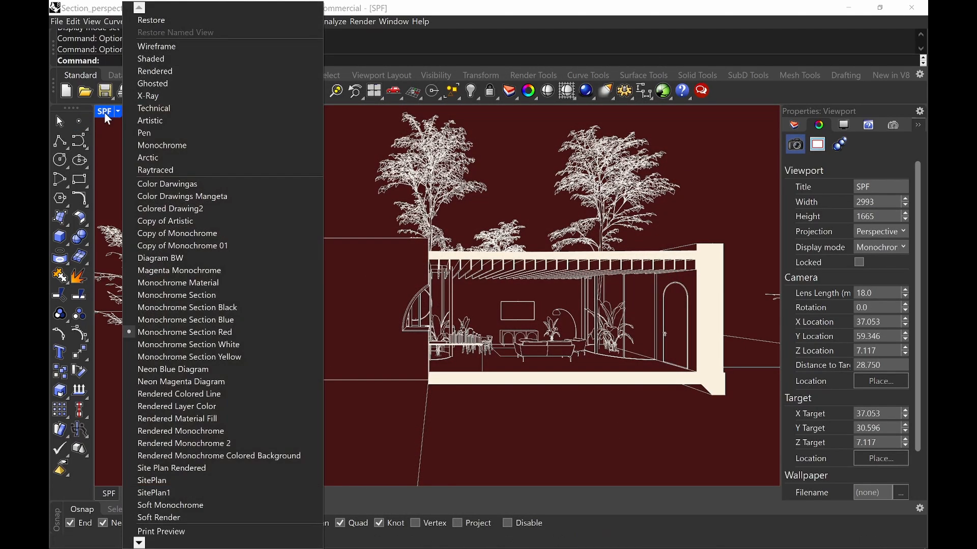
click(236, 334)
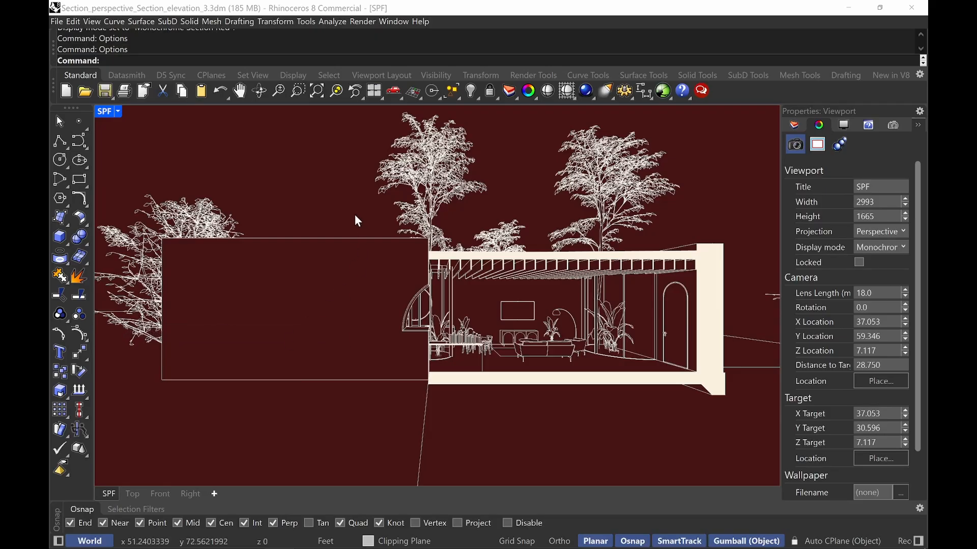
Open the Rhino options and show the settings of the Monochrome Section Red display mode
text(Options)
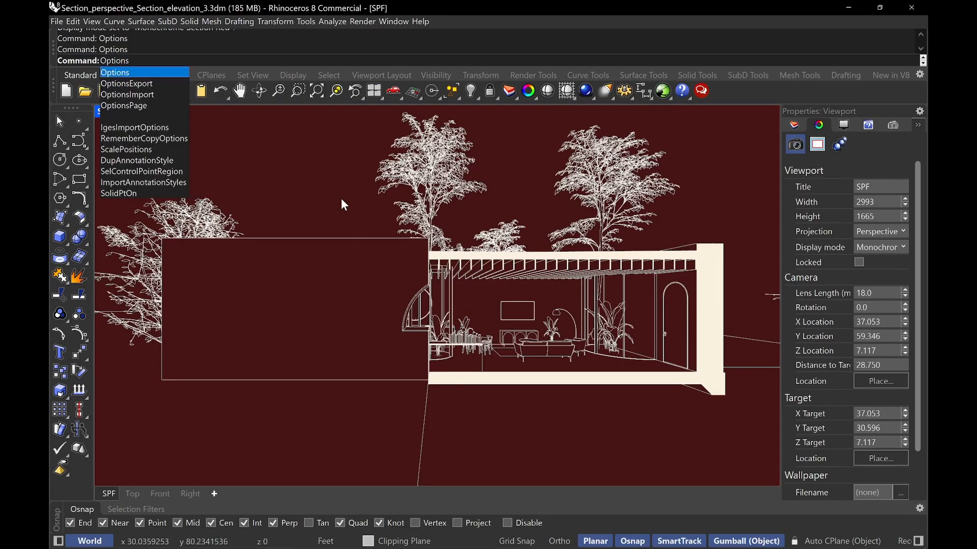
key(Return)
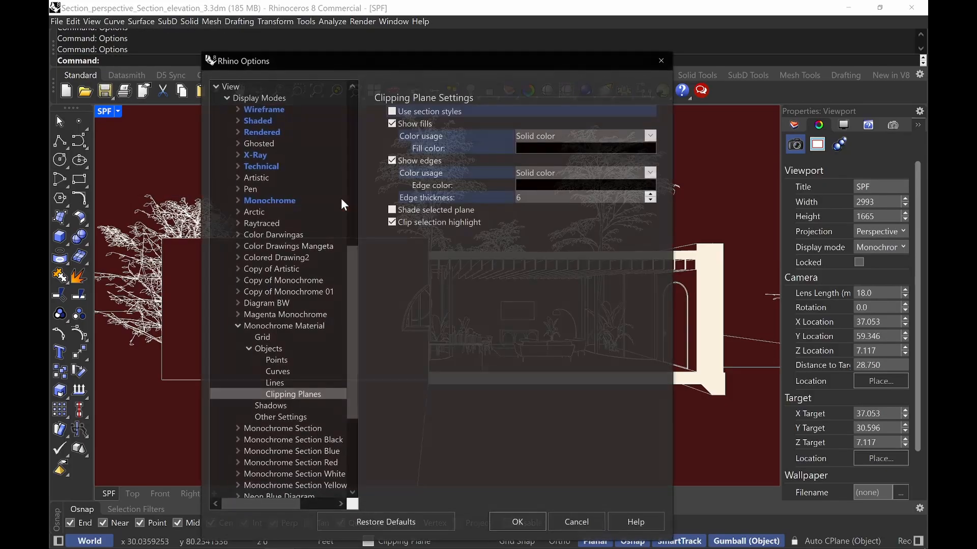
click(236, 328)
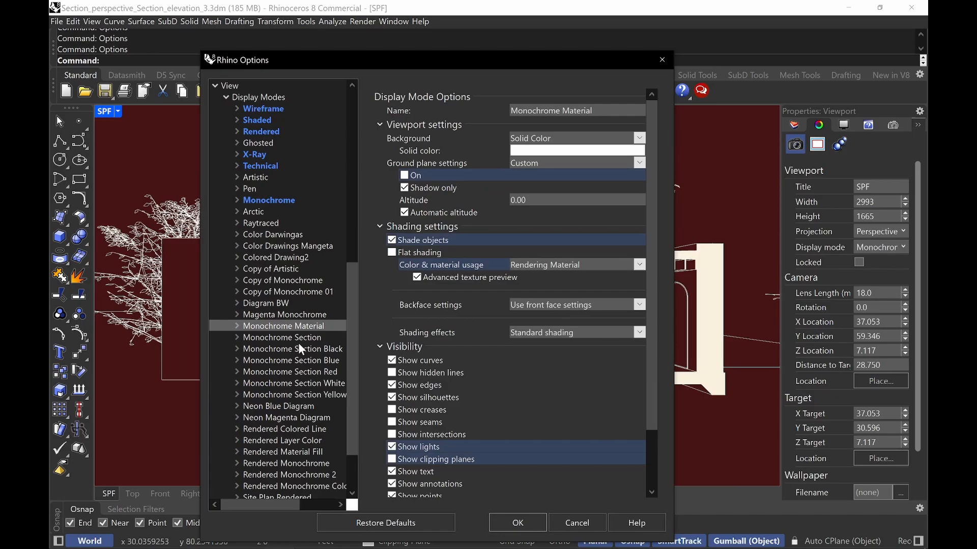
click(327, 372)
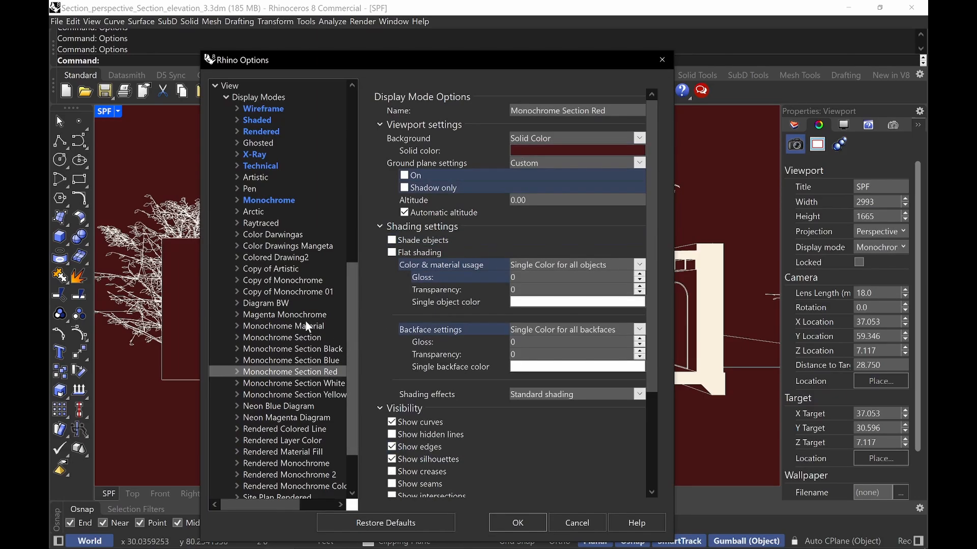
Examine the solid background color and the ground plane settings of the Monochrome Section Red display mode
key(ctrl+alt+g)
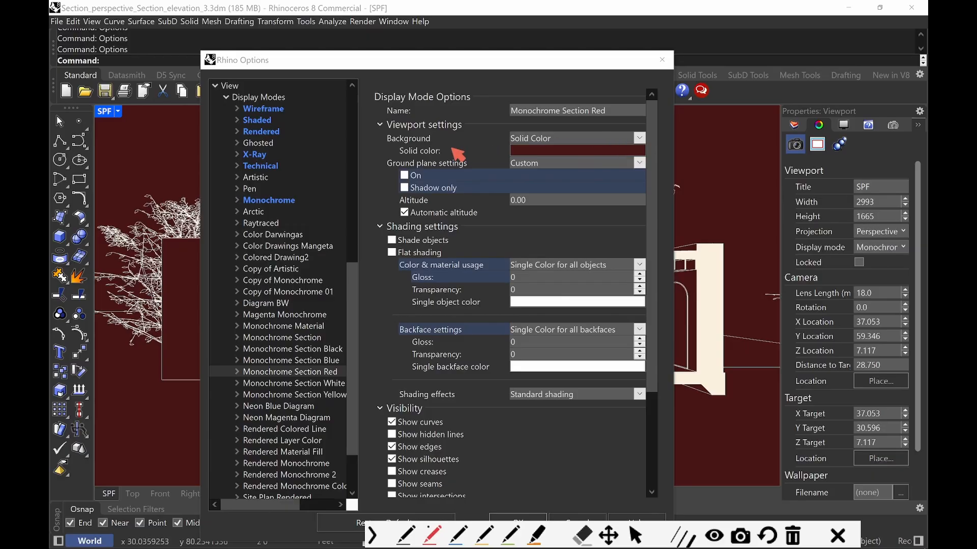
mouse_move(458, 147)
mouse_down()
mouse_move(402, 144)
mouse_move(441, 168)
mouse_move(471, 149)
mouse_up()
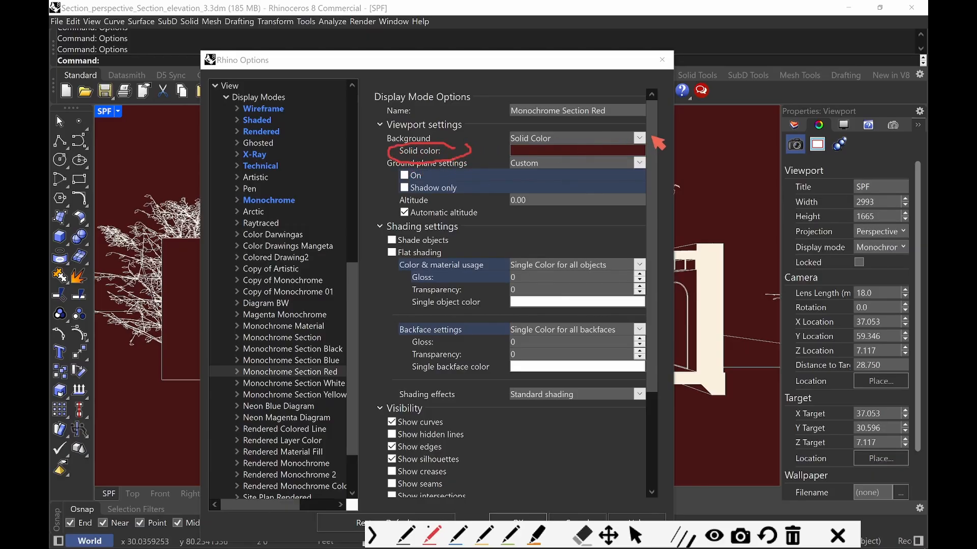
mouse_move(649, 140)
mouse_down()
mouse_move(536, 137)
mouse_move(585, 162)
mouse_move(670, 151)
mouse_move(634, 143)
mouse_up()
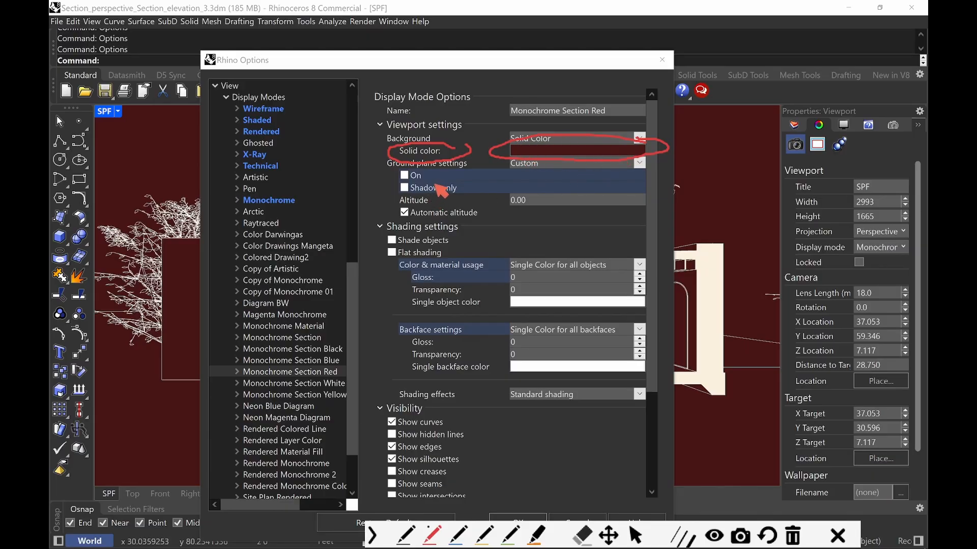
key(Escape)
key(ctrl+alt+g)
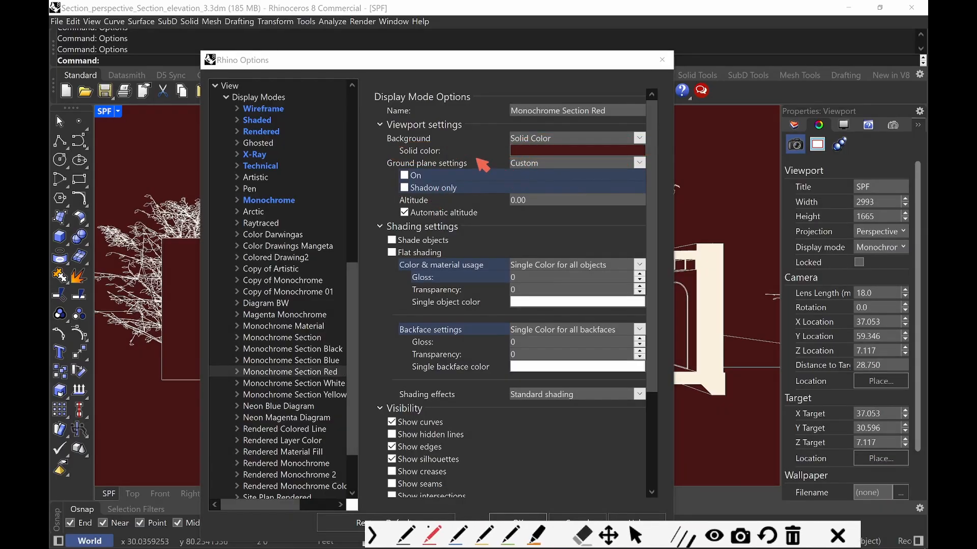
mouse_move(493, 158)
mouse_down()
mouse_move(398, 162)
mouse_move(478, 172)
mouse_move(498, 160)
mouse_up()
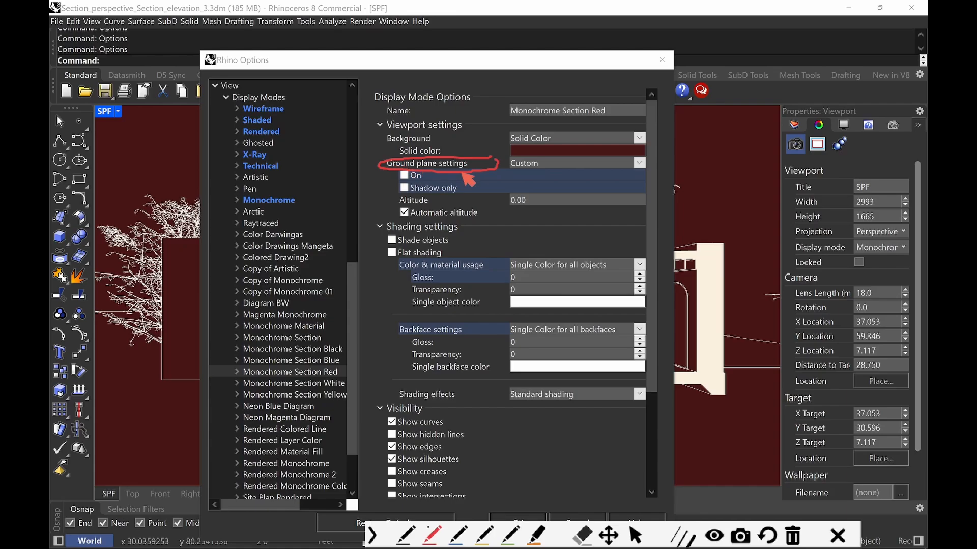
drag(379, 183, 377, 186)
mouse_move(372, 174)
mouse_down()
mouse_move(389, 187)
mouse_move(381, 196)
mouse_move(394, 194)
mouse_up()
key(Escape)
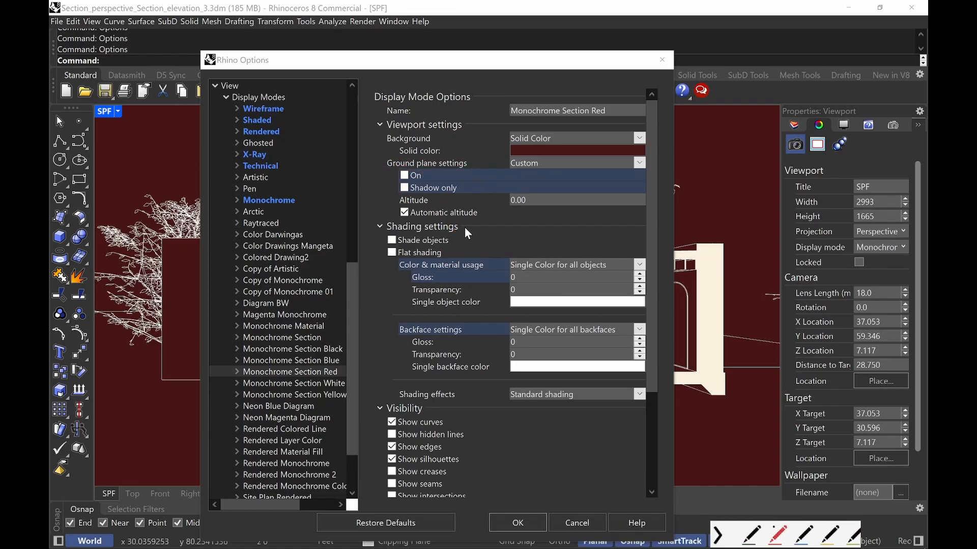
Examine the shading options of the Monochrome Section Red mode, including the color and material usage and the backface settings
key(ctrl+alt+g)
mouse_move(470, 224)
mouse_down()
mouse_move(397, 211)
mouse_move(373, 251)
mouse_move(384, 266)
mouse_up()
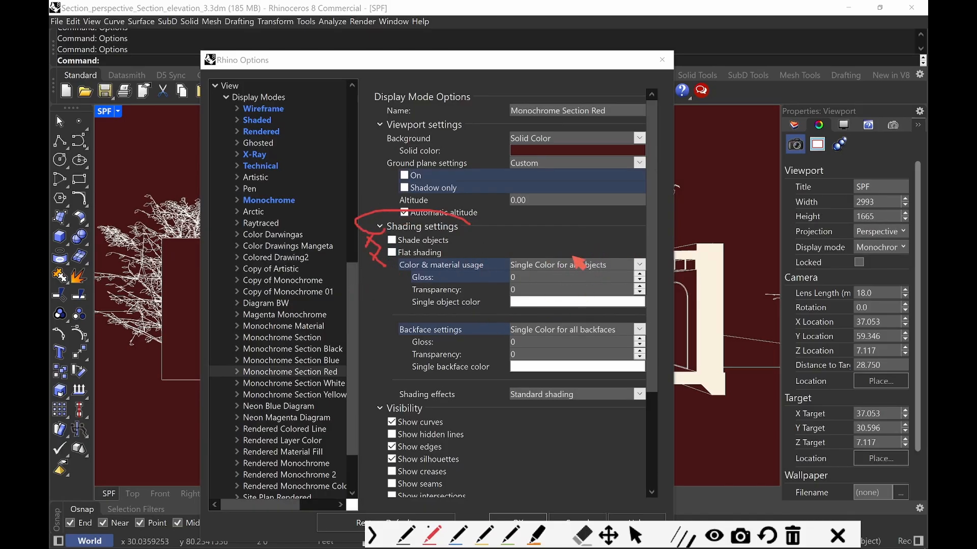
drag(579, 250, 596, 244)
drag(548, 322, 559, 323)
key(Escape)
Examine the visibility options for curves, edges and silhouettes and the lighting scheme of the Monochrome Section Red mode
drag(649, 209, 652, 290)
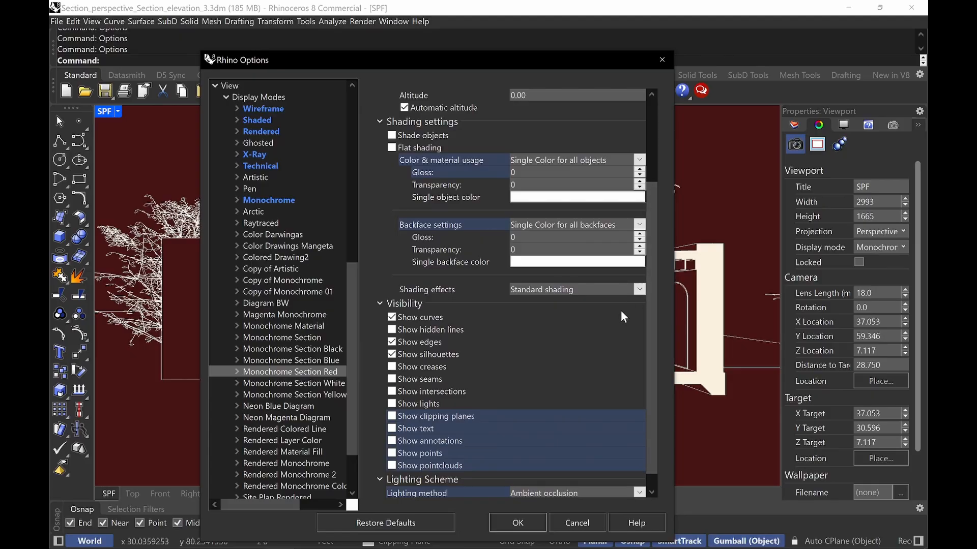
key(ctrl+alt+g)
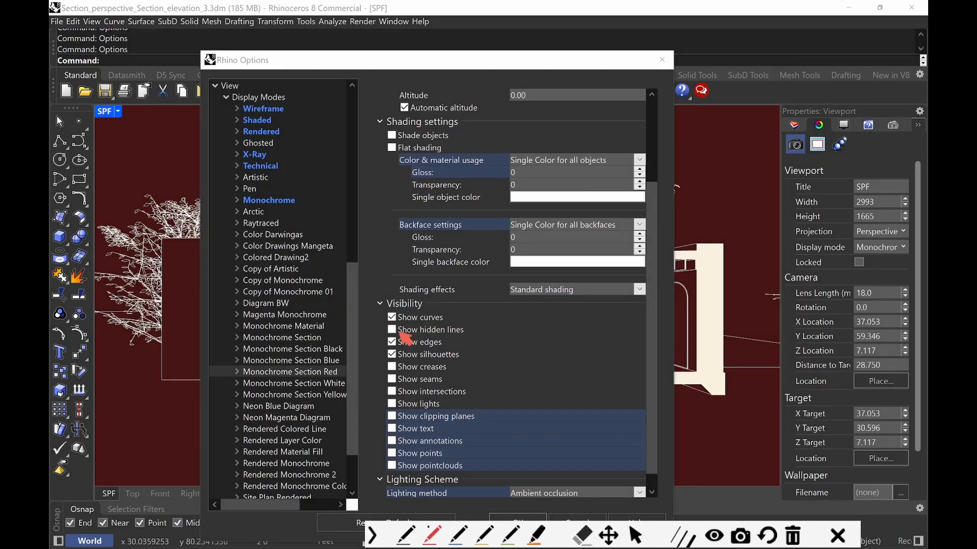
mouse_move(462, 311)
mouse_down()
mouse_move(463, 321)
mouse_move(451, 315)
mouse_move(462, 311)
mouse_up()
drag(452, 338, 477, 334)
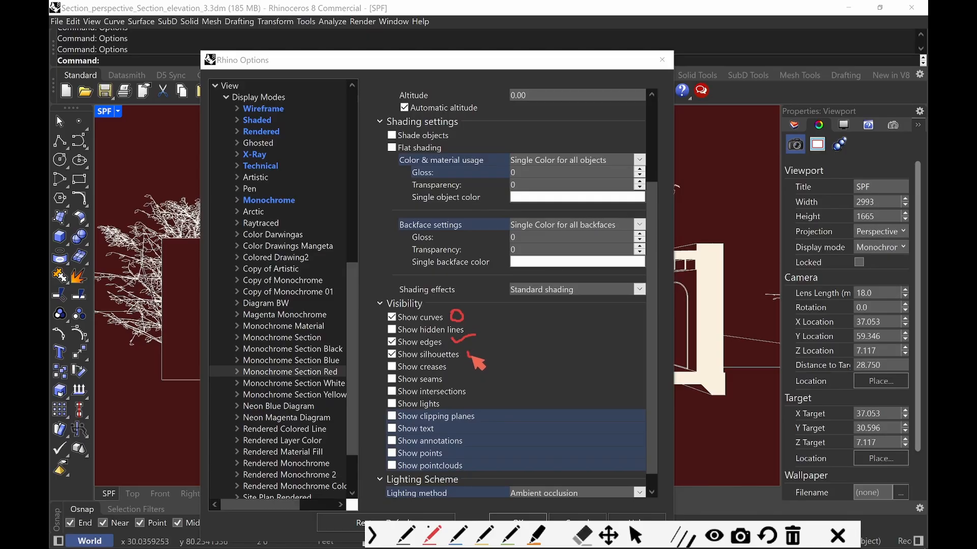
drag(469, 352, 495, 348)
key(Escape)
drag(653, 192, 658, 239)
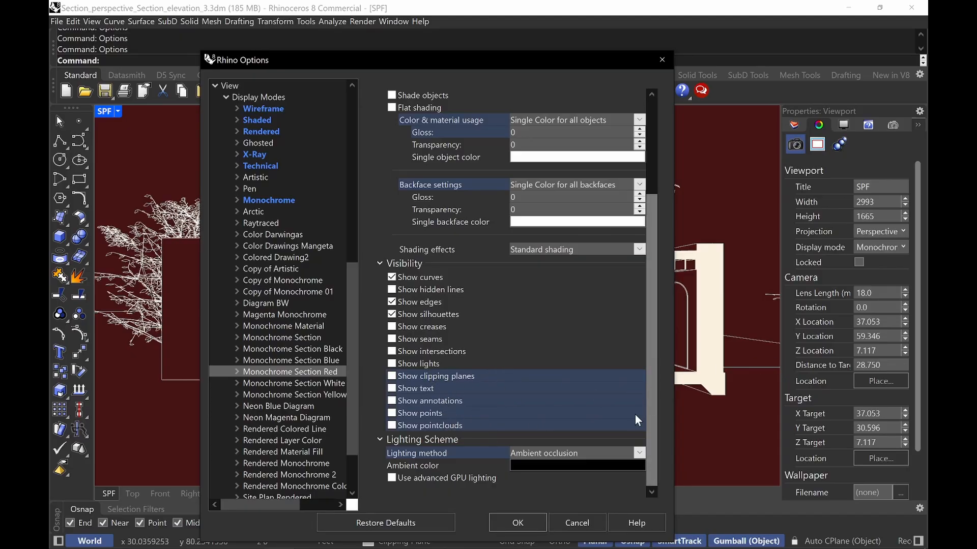
key(ctrl+alt+g)
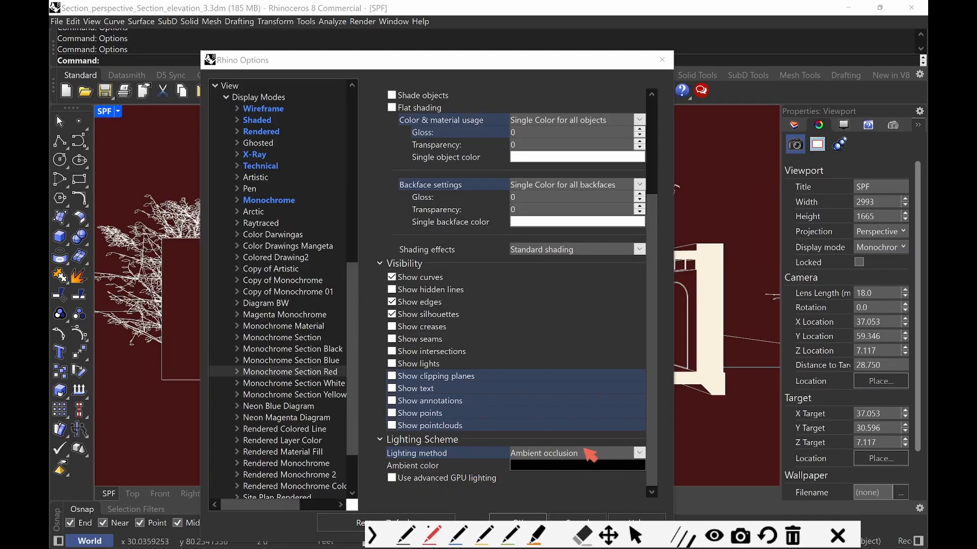
key(ctrl+alt+g)
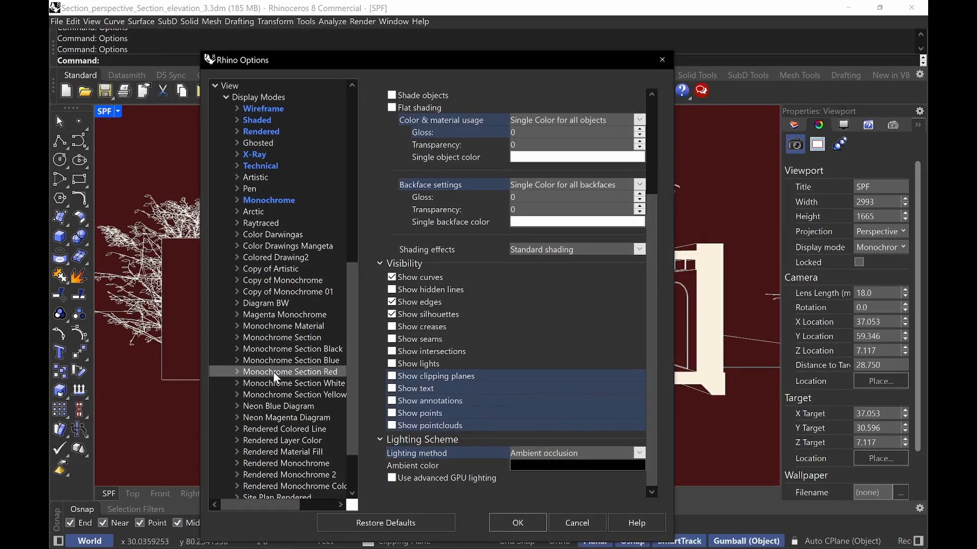
Show the technical line settings of Monochrome Section Red and examine the hidden, edge, silhouette and intersection line widths
click(237, 372)
click(246, 394)
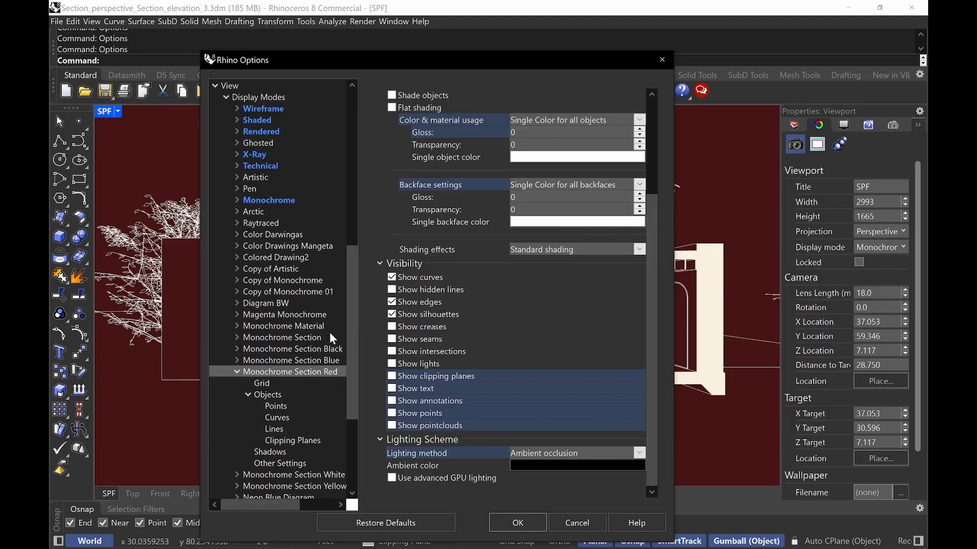
drag(353, 325, 354, 355)
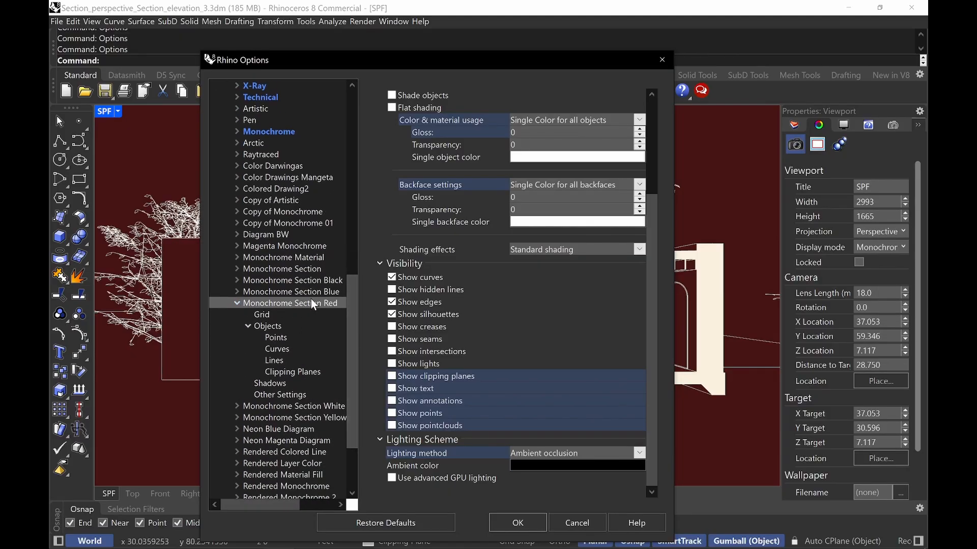
click(282, 360)
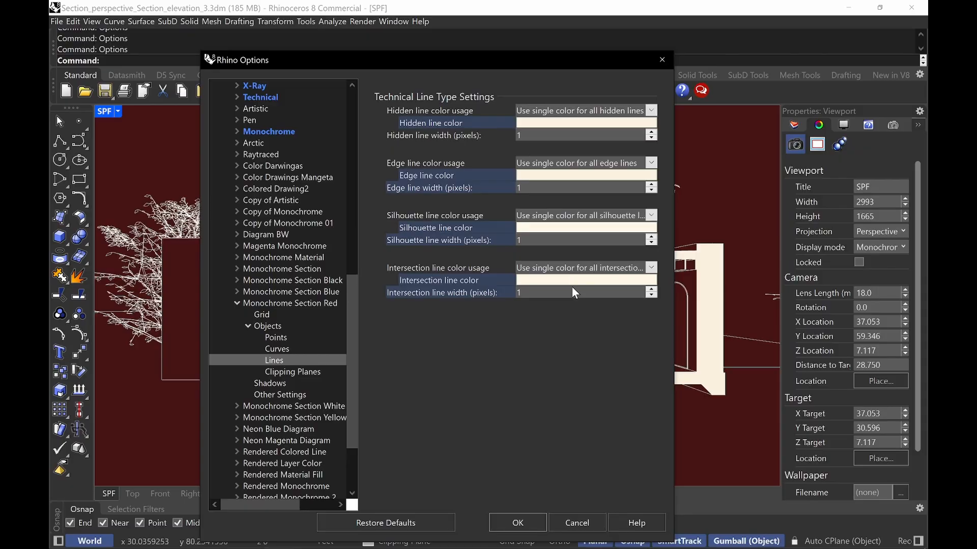
key(ctrl+alt+g)
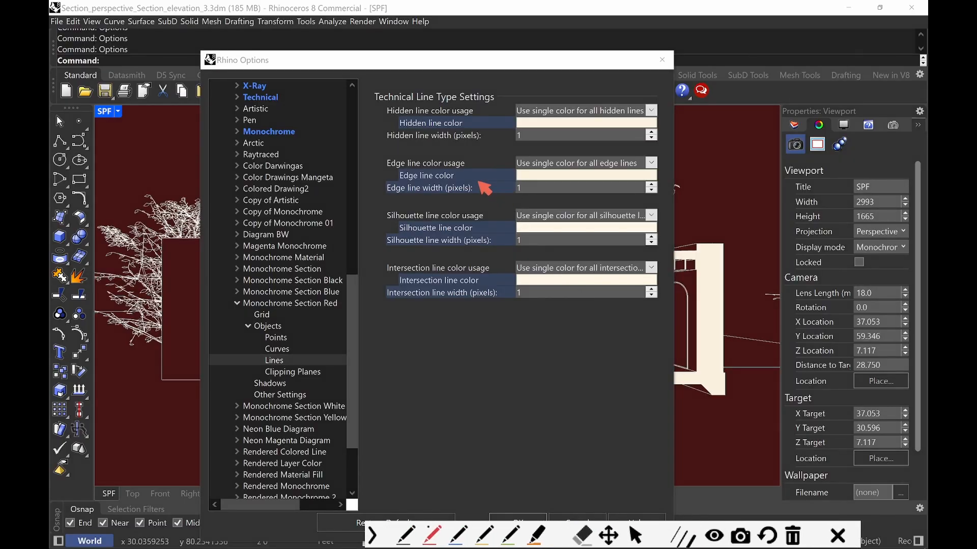
mouse_move(529, 184)
mouse_down()
mouse_move(514, 195)
mouse_move(531, 184)
mouse_up()
drag(529, 234, 528, 246)
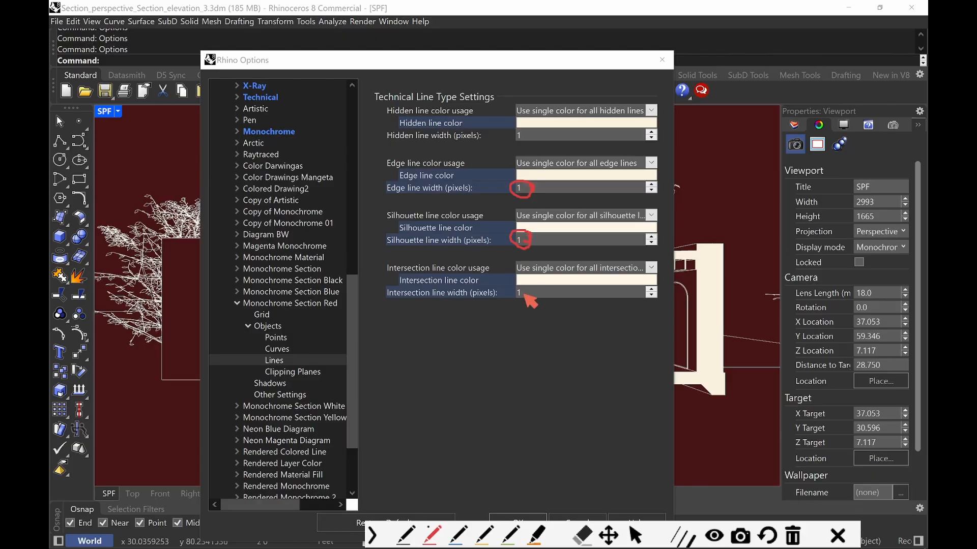
drag(528, 285, 527, 297)
mouse_move(524, 146)
mouse_down()
mouse_move(523, 129)
mouse_move(525, 148)
mouse_up()
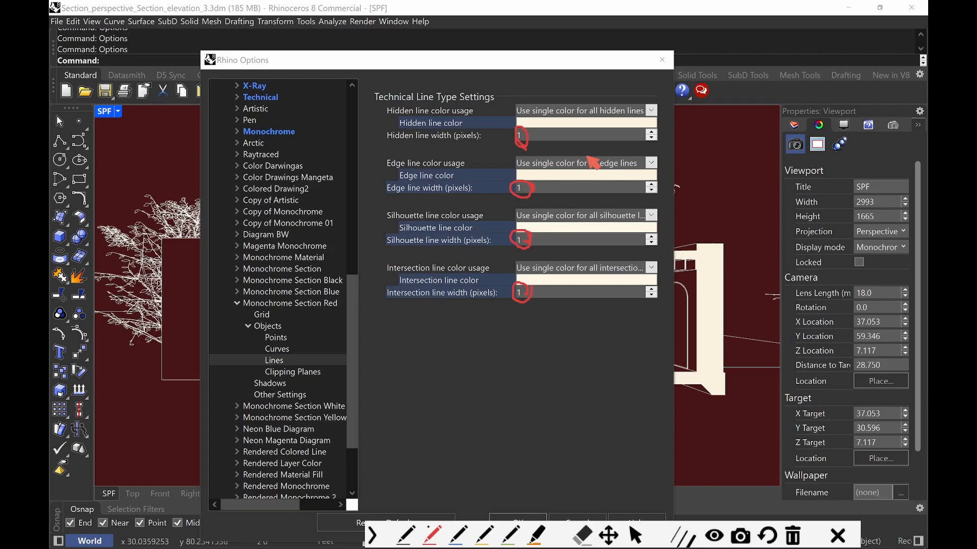
key(Escape)
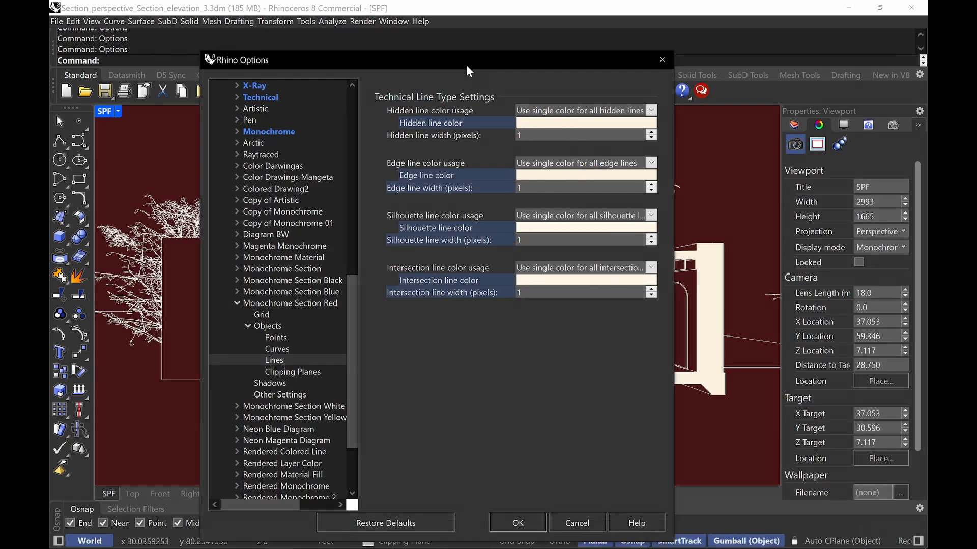
Set the single curve color of the Monochrome Section Red mode to an off-white custom swatch
mouse_move(466, 66)
mouse_down()
mouse_move(635, 76)
mouse_move(755, 63)
mouse_move(259, 68)
mouse_move(313, 61)
mouse_up()
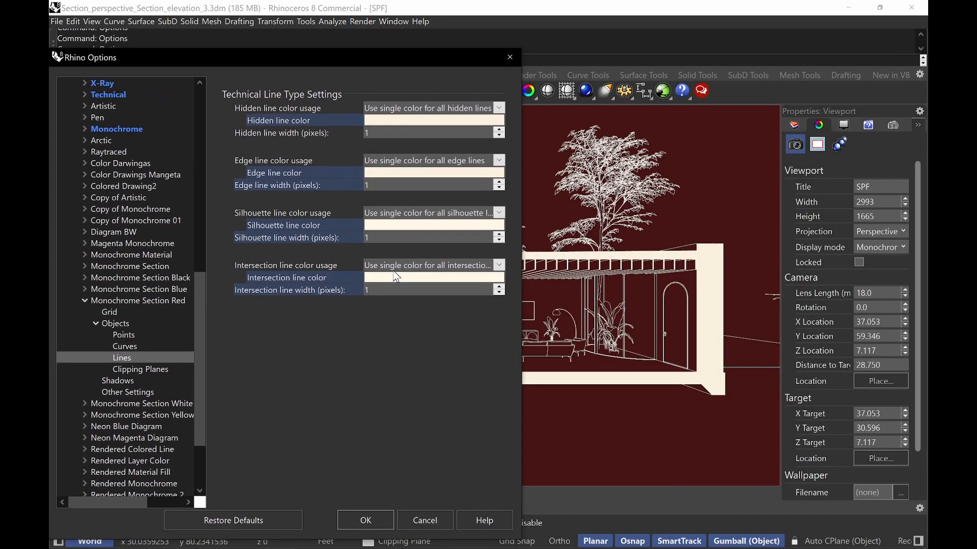
click(134, 346)
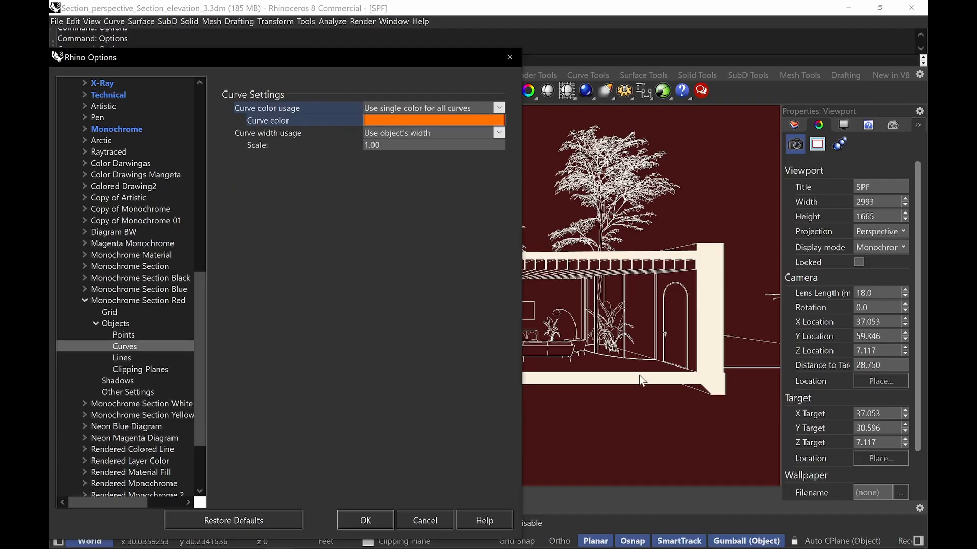
click(395, 121)
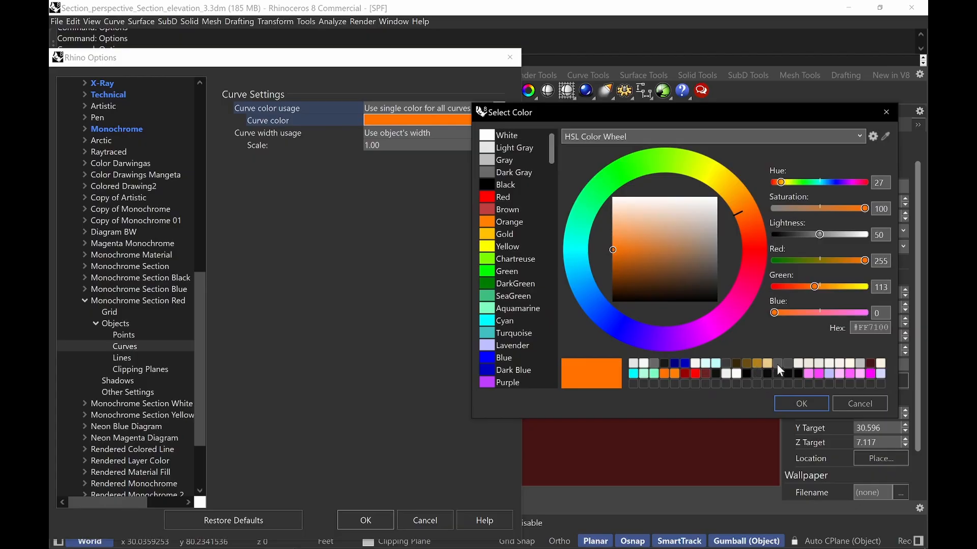
click(832, 363)
click(802, 403)
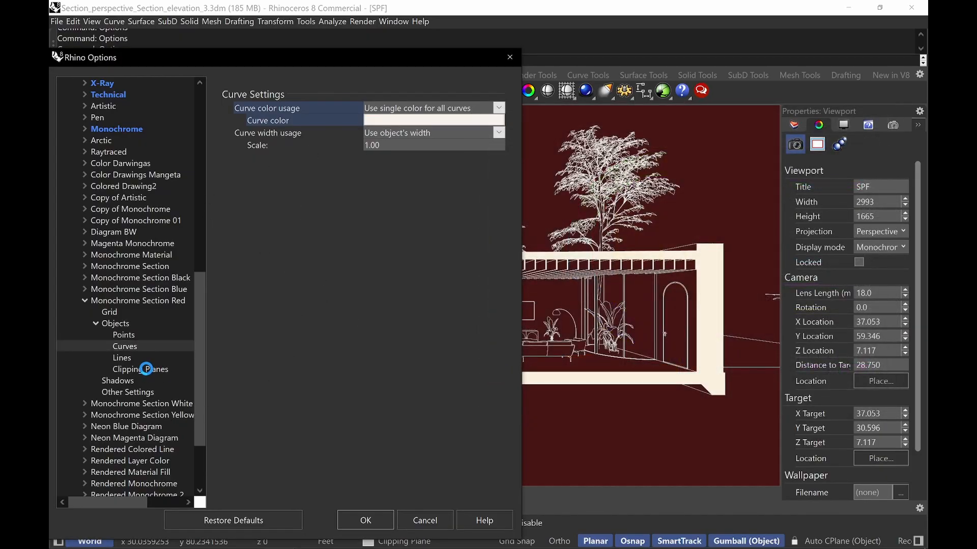
Examine the clipping plane settings of Monochrome Section Red, comparing the solid fill with the cut wall in the SPF viewport and inspecting the fill color
click(154, 370)
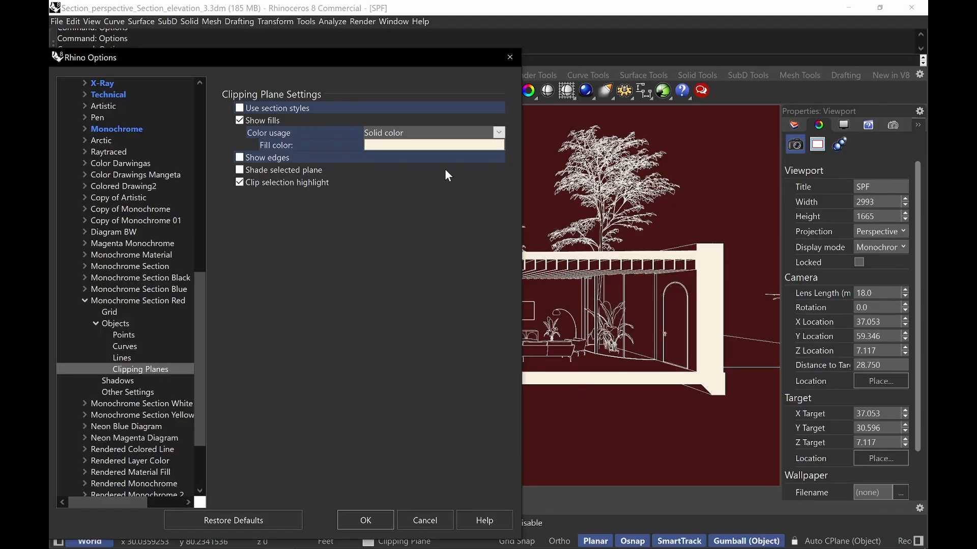
drag(338, 57, 544, 413)
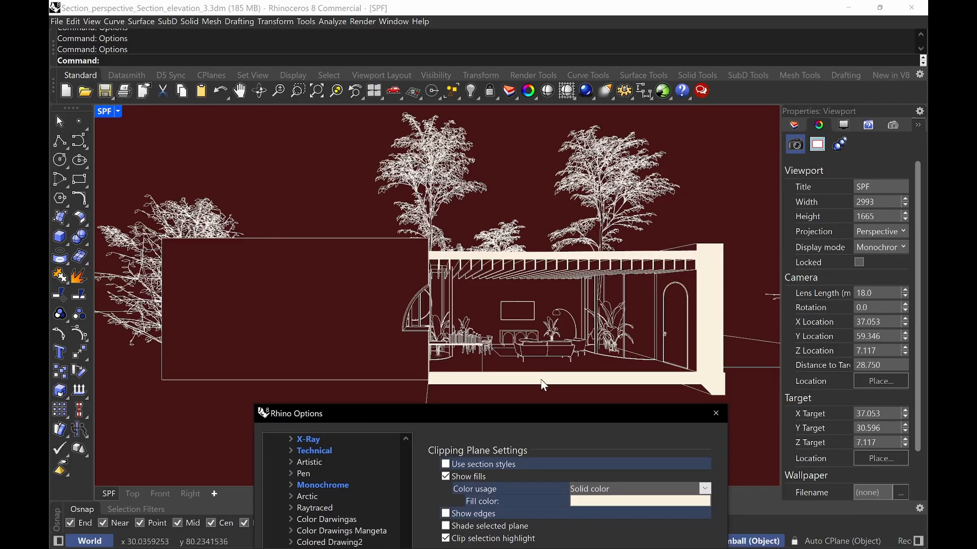
key(ctrl+alt+g)
mouse_move(738, 234)
mouse_down()
mouse_move(681, 244)
mouse_move(692, 405)
mouse_move(748, 254)
mouse_move(738, 235)
mouse_up()
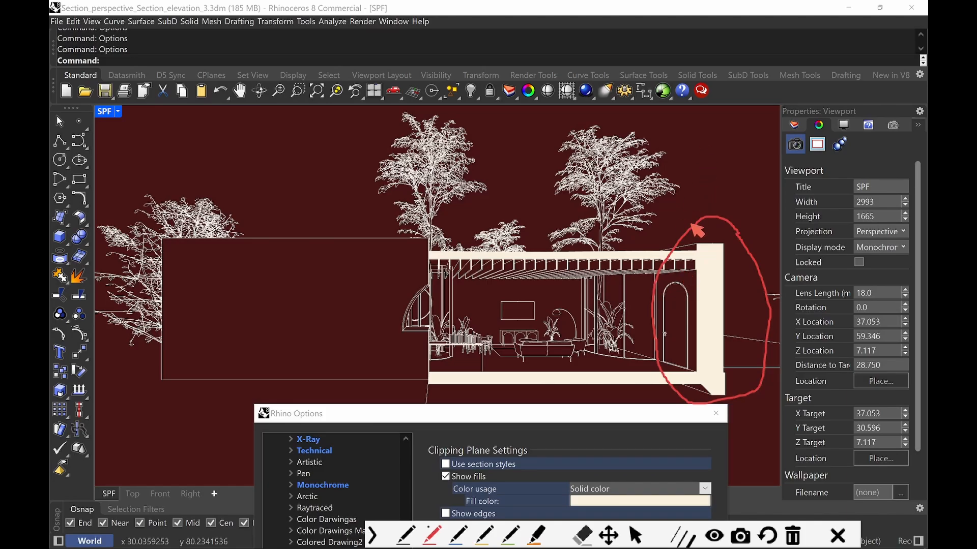
mouse_move(689, 189)
mouse_down()
mouse_move(707, 138)
mouse_move(714, 179)
mouse_up()
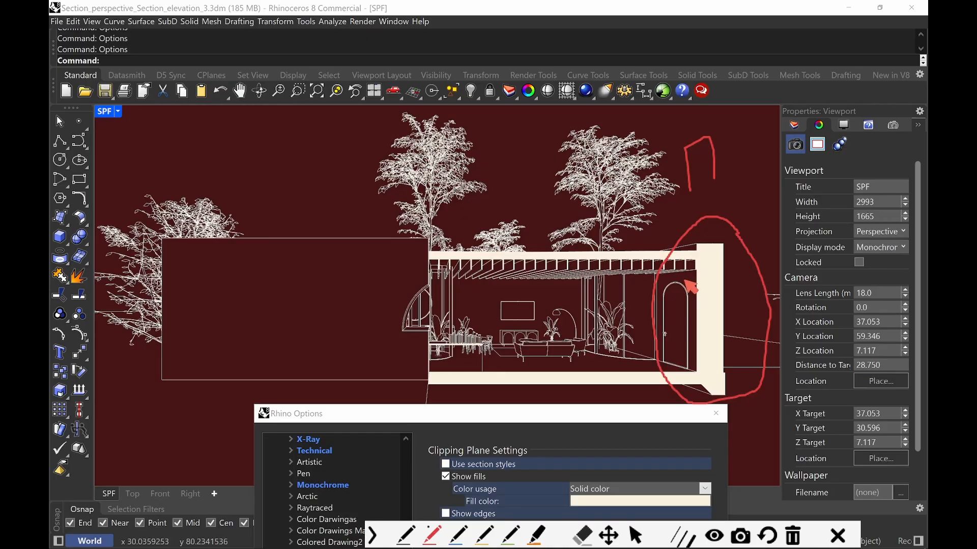
key(Escape)
mouse_move(591, 414)
mouse_down()
mouse_move(575, 416)
mouse_move(399, 210)
mouse_move(397, 126)
mouse_move(405, 127)
mouse_up()
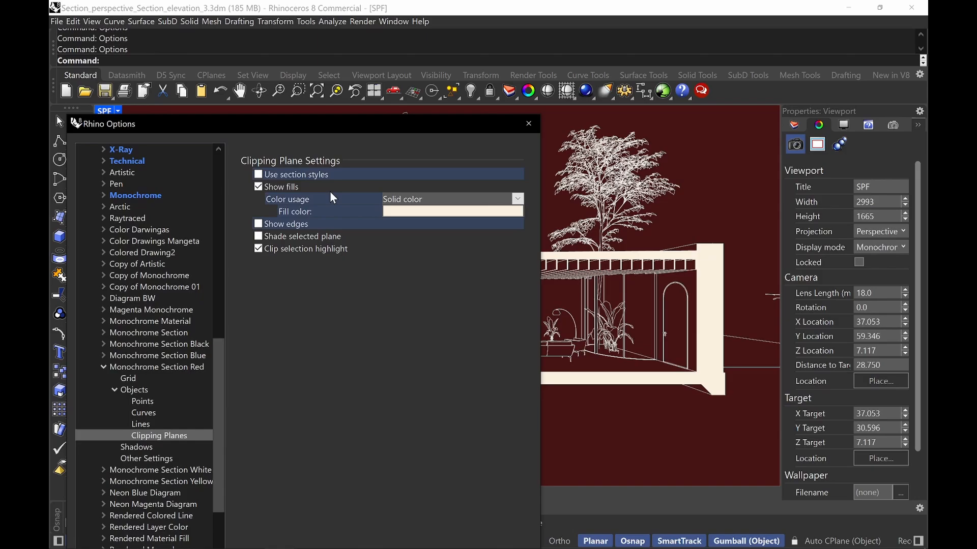
click(401, 214)
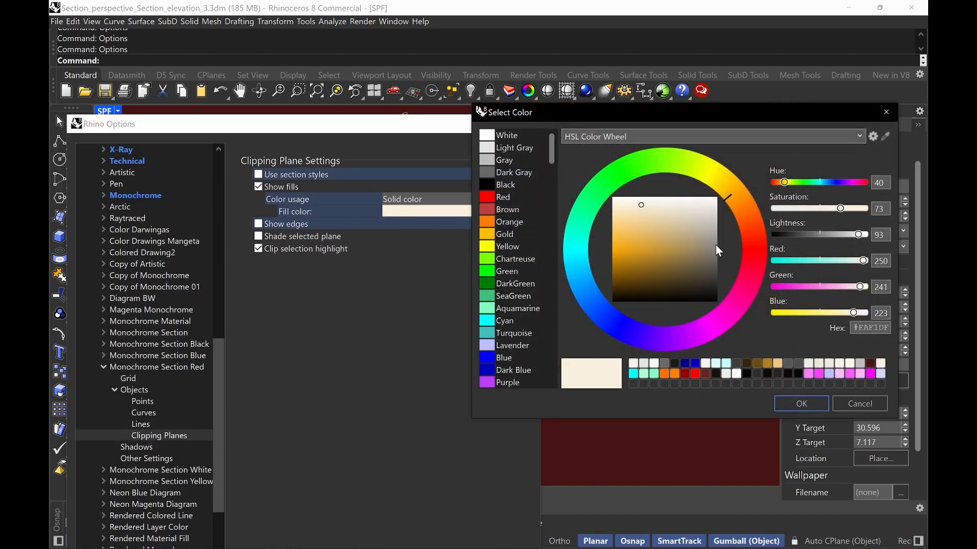
click(844, 403)
Show the shadow settings of the Monochrome Section Red display mode
drag(446, 124, 533, 38)
click(220, 361)
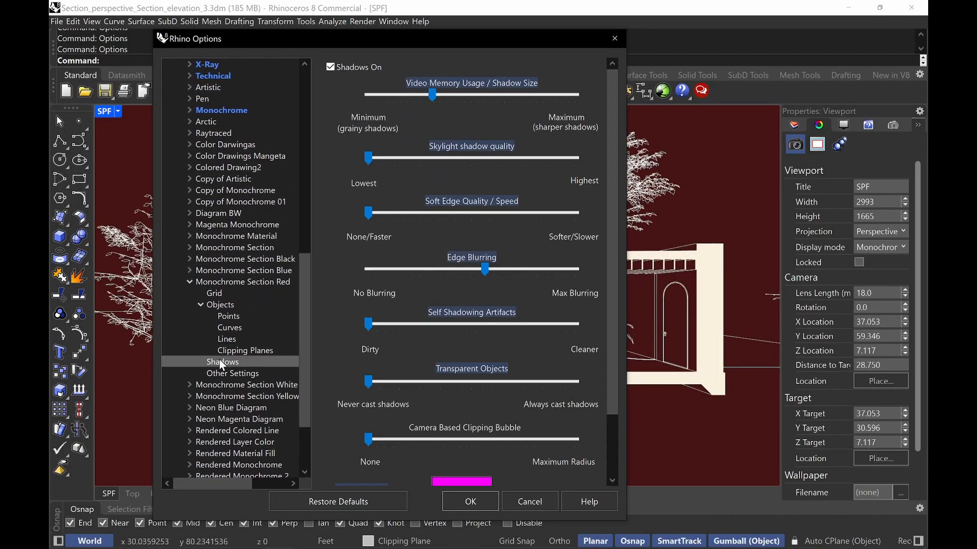
Examine the shadow settings of Monochrome Section Red, focusing on the shadow color and shadow intensity
drag(606, 317, 606, 400)
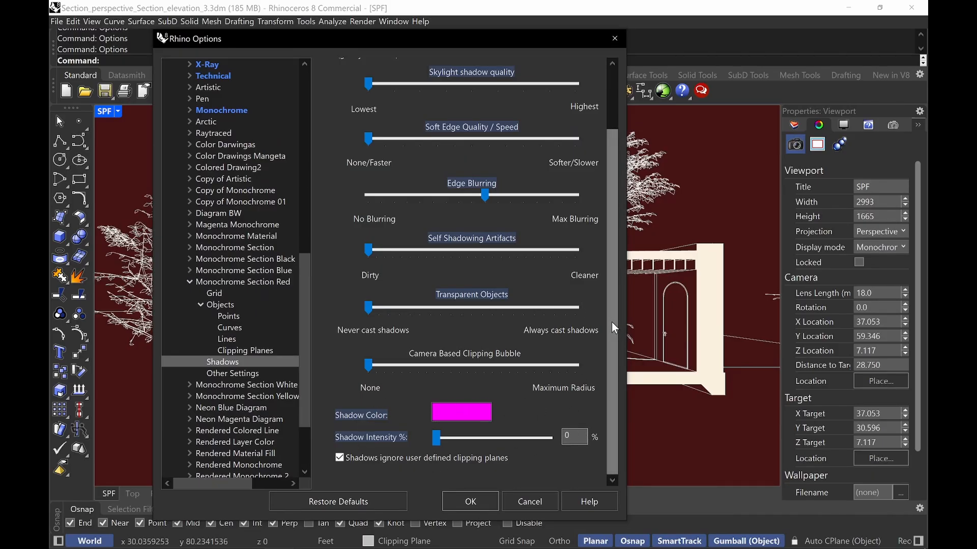
drag(612, 321, 611, 239)
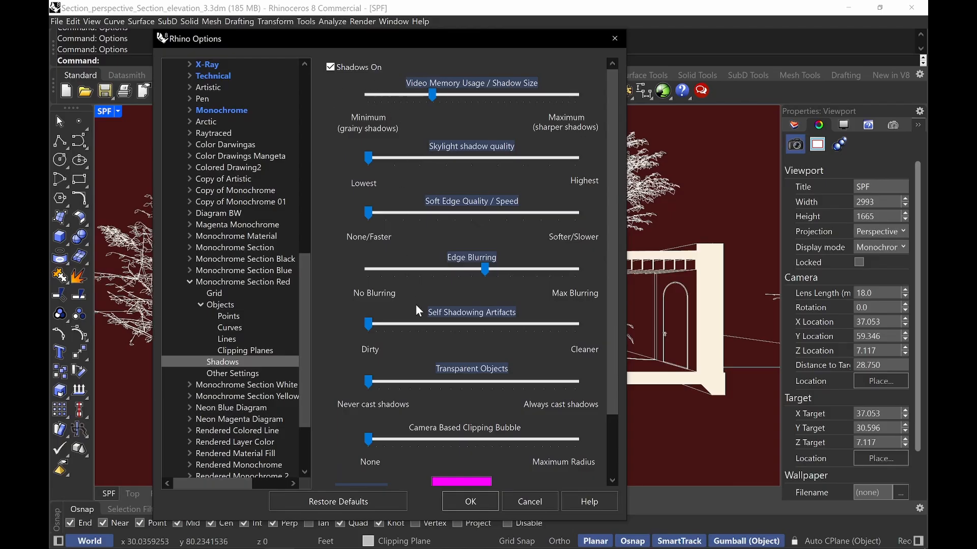
drag(612, 240, 616, 355)
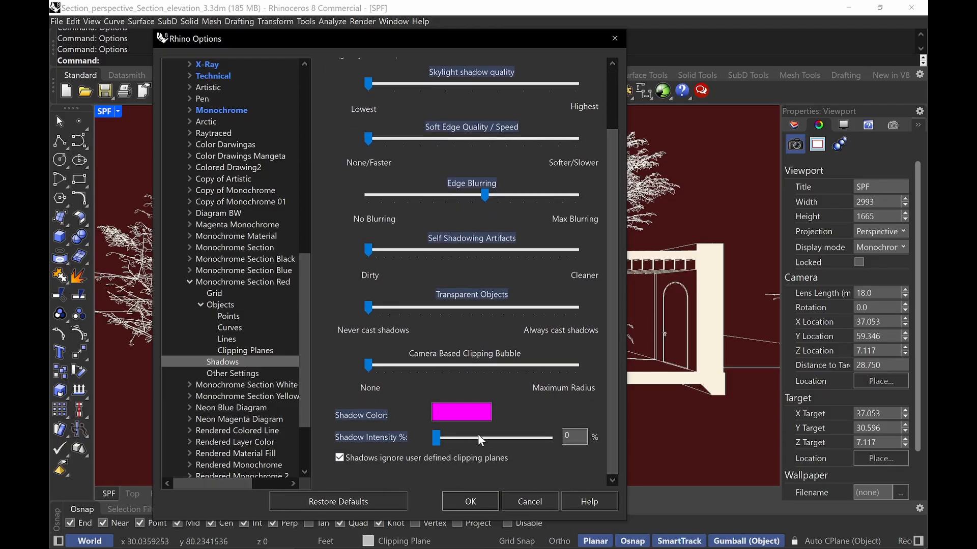
key(ctrl+alt+g)
mouse_move(454, 445)
mouse_down()
mouse_move(430, 432)
mouse_move(452, 460)
mouse_move(435, 435)
mouse_move(460, 450)
mouse_up()
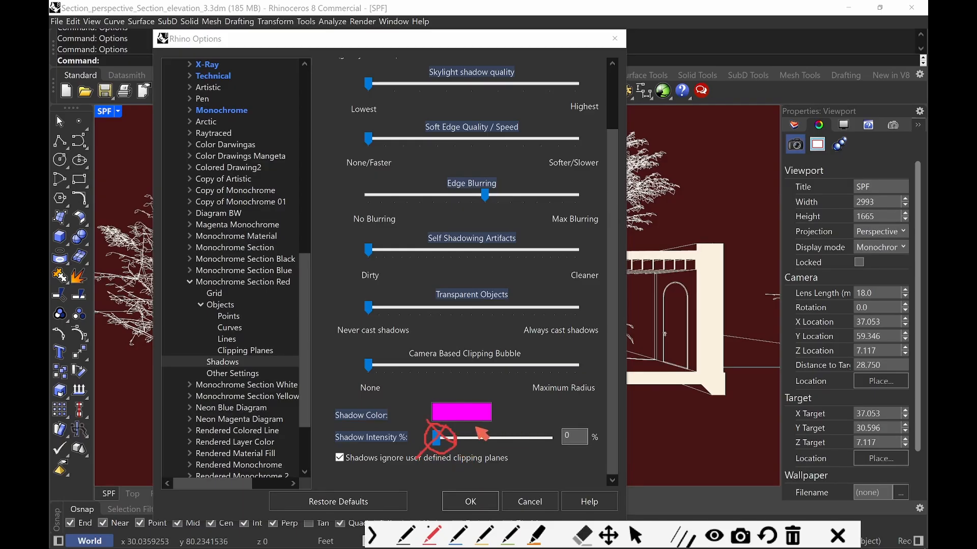
mouse_move(356, 452)
mouse_down()
mouse_move(426, 422)
mouse_move(315, 424)
mouse_up()
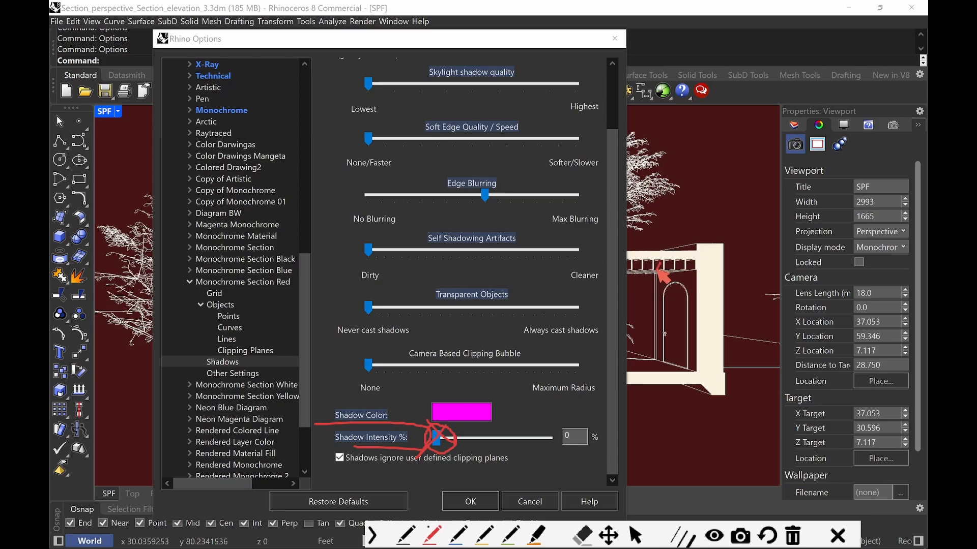
Move the options dialog aside to inspect the roof beams in the SPF viewport against the shadow settings, and close the options
key(Escape)
drag(437, 46, 281, 62)
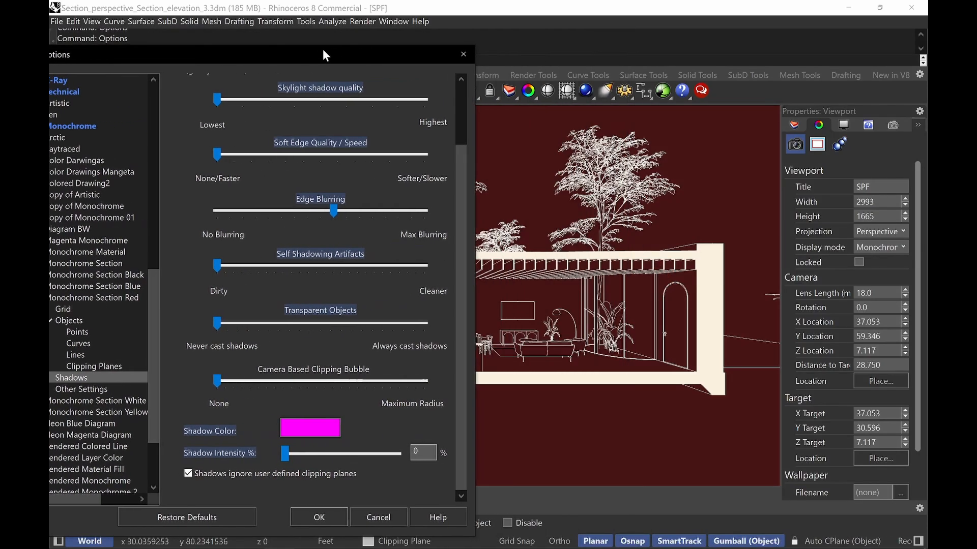
drag(614, 265, 618, 265)
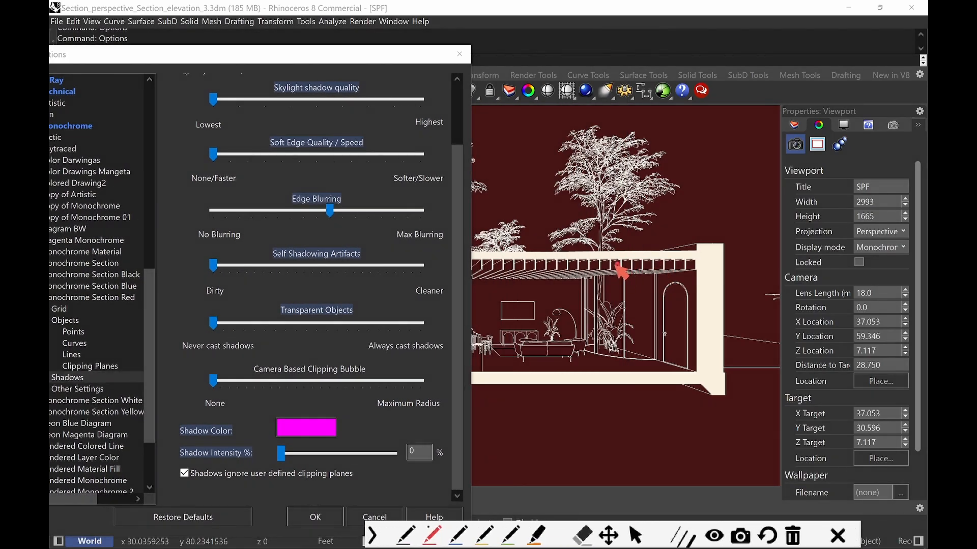
click(604, 264)
key(Escape)
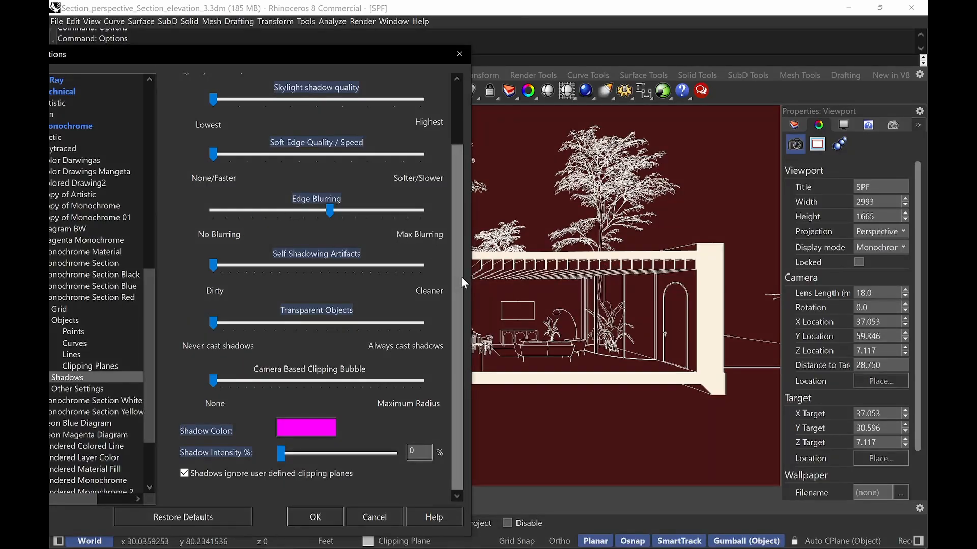
mouse_move(461, 276)
mouse_down()
mouse_move(457, 214)
mouse_move(460, 397)
mouse_up()
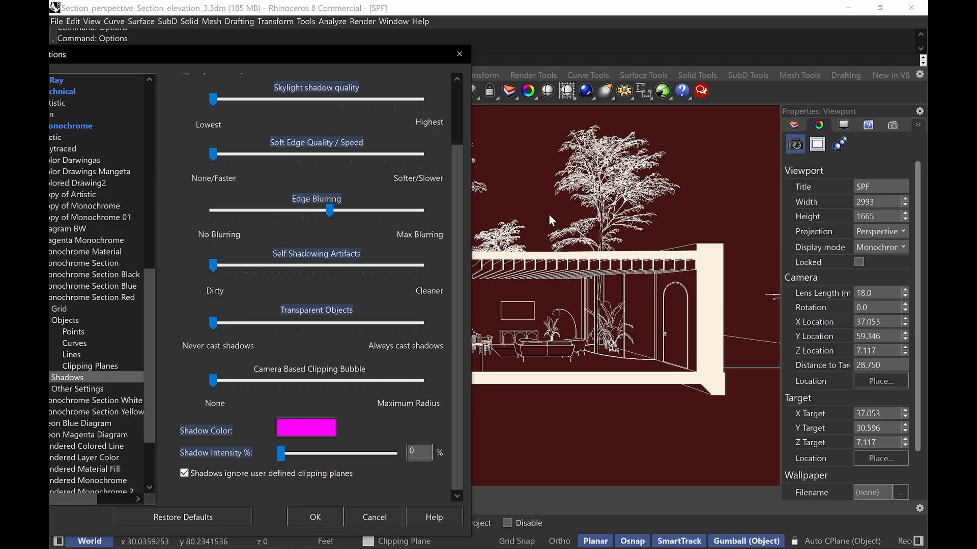
drag(337, 70, 500, 38)
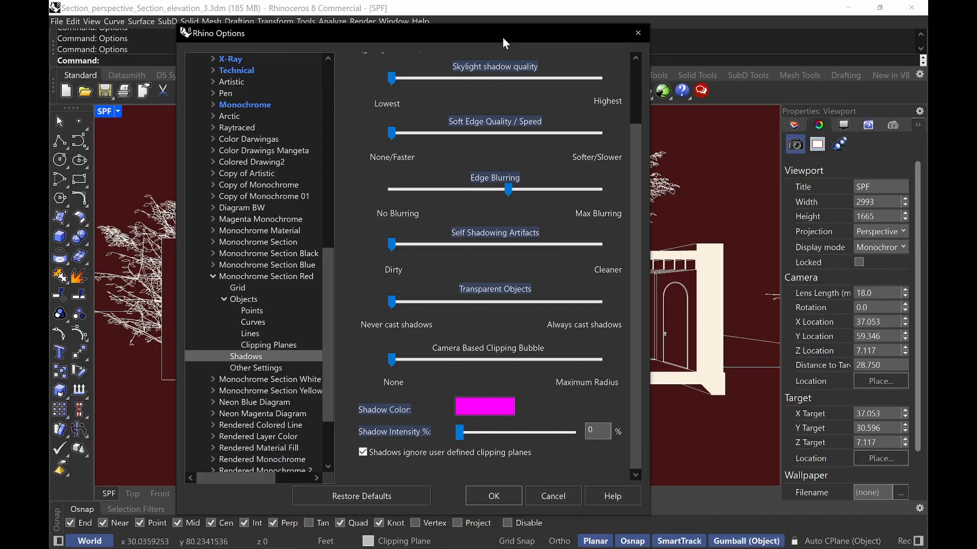
click(638, 33)
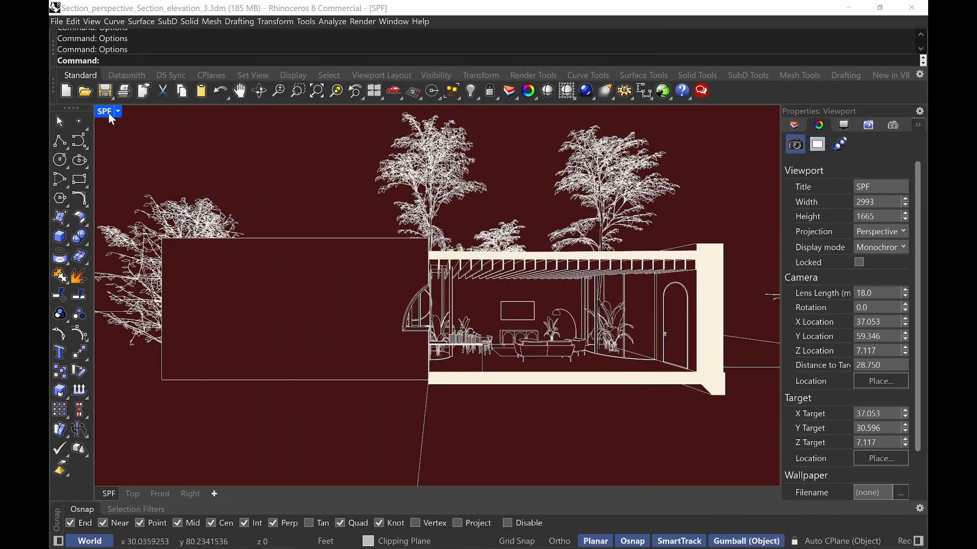
Preview the SPF viewport in Monochrome Section Blue and Yellow, and set its display mode to Monochrome Section White
click(108, 112)
click(227, 320)
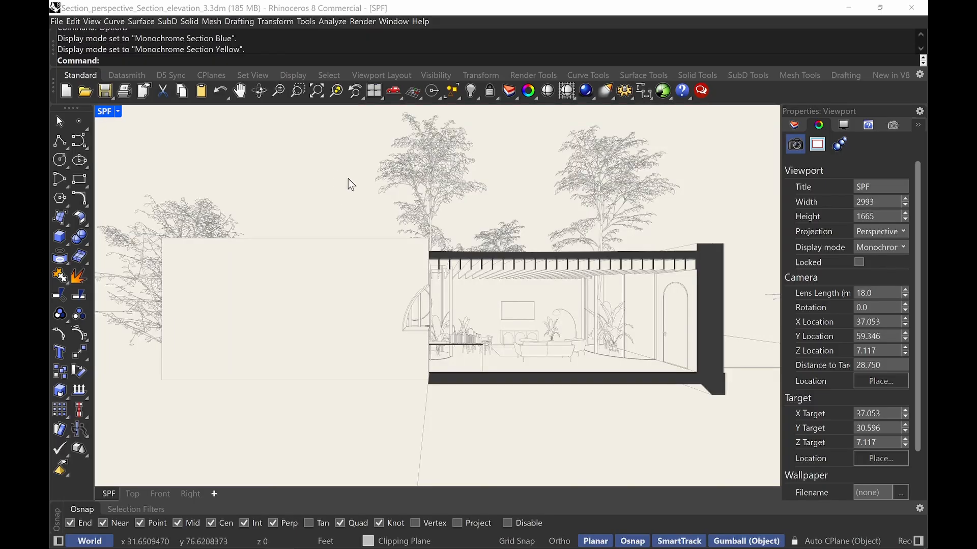
click(103, 113)
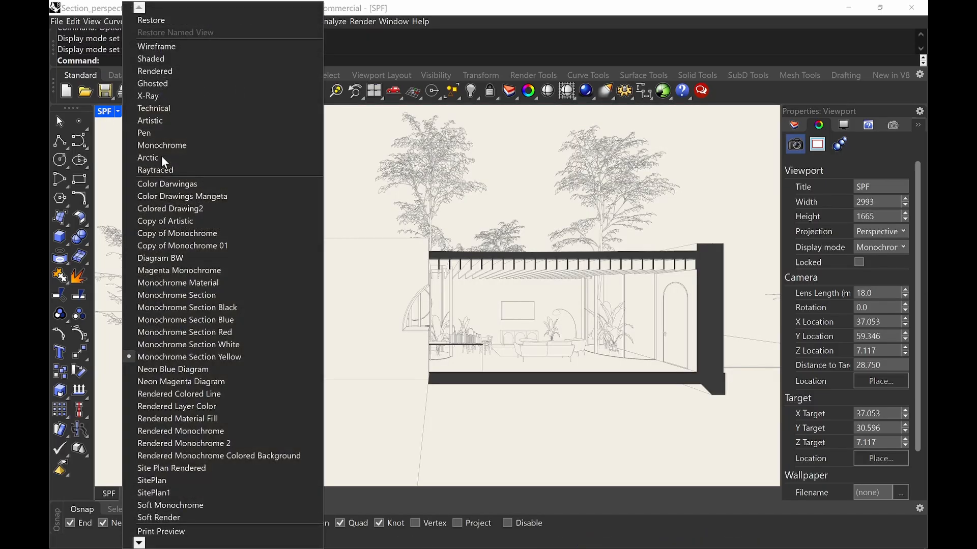
click(246, 341)
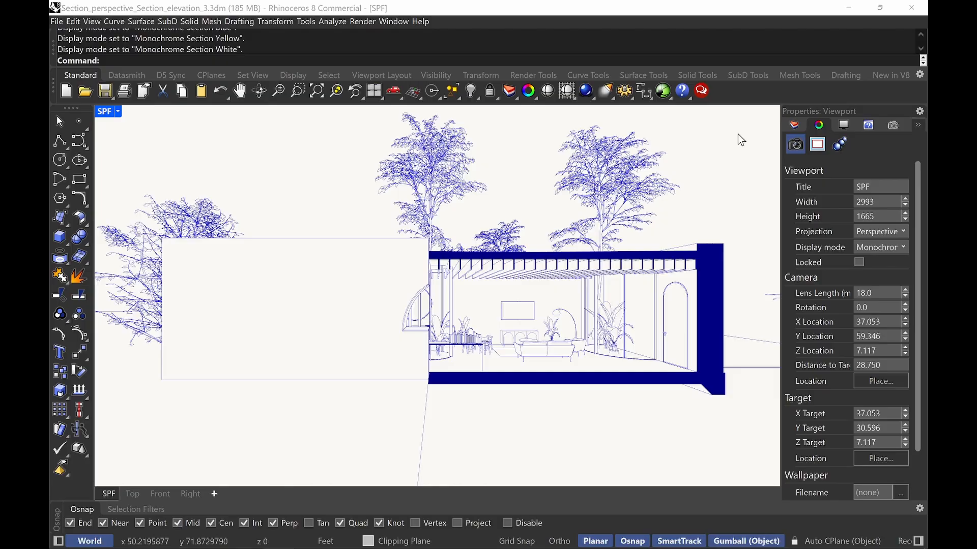
Run PrintDisplay for the model viewports with State set to On and Color set to Display
text(PrintDisplay)
key(Return)
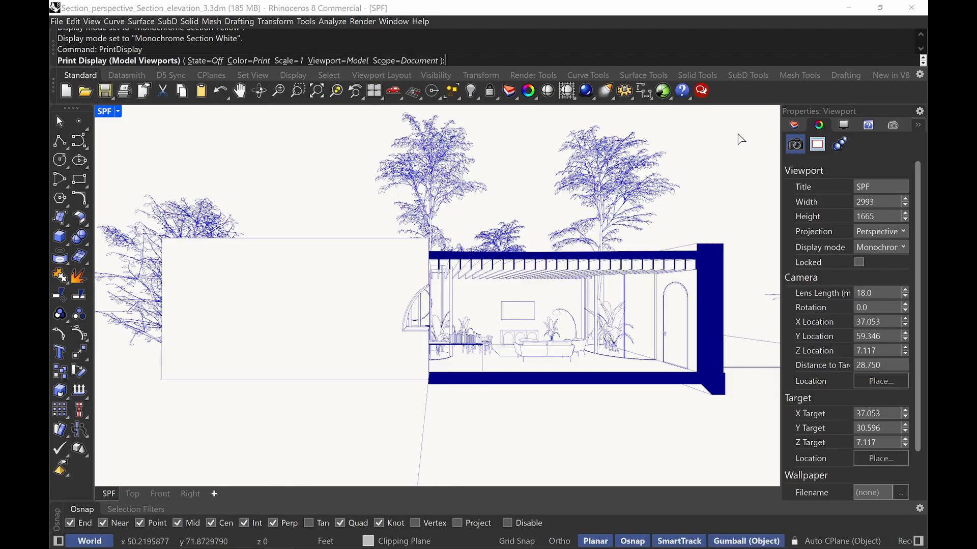
text(s)
key(Return)
text(o)
key(Return)
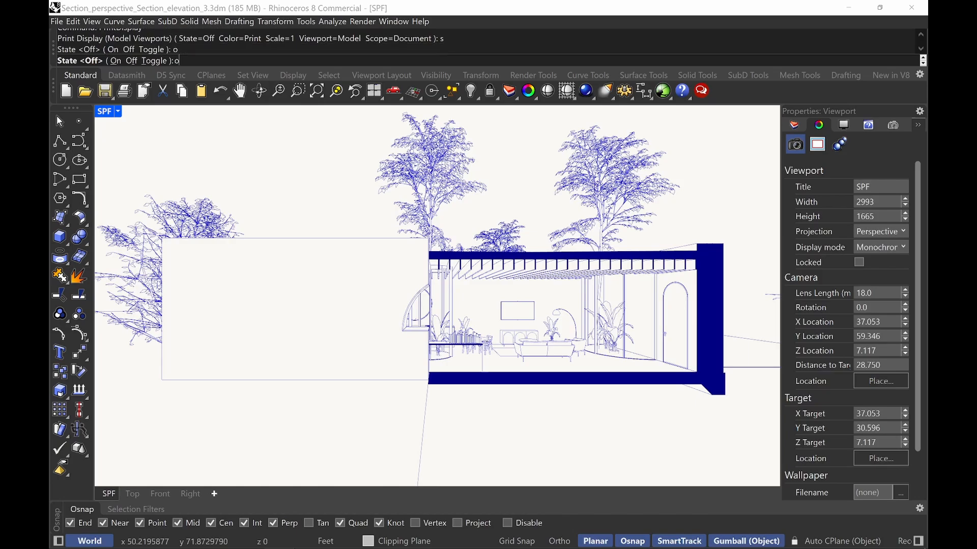
text(on)
key(Return)
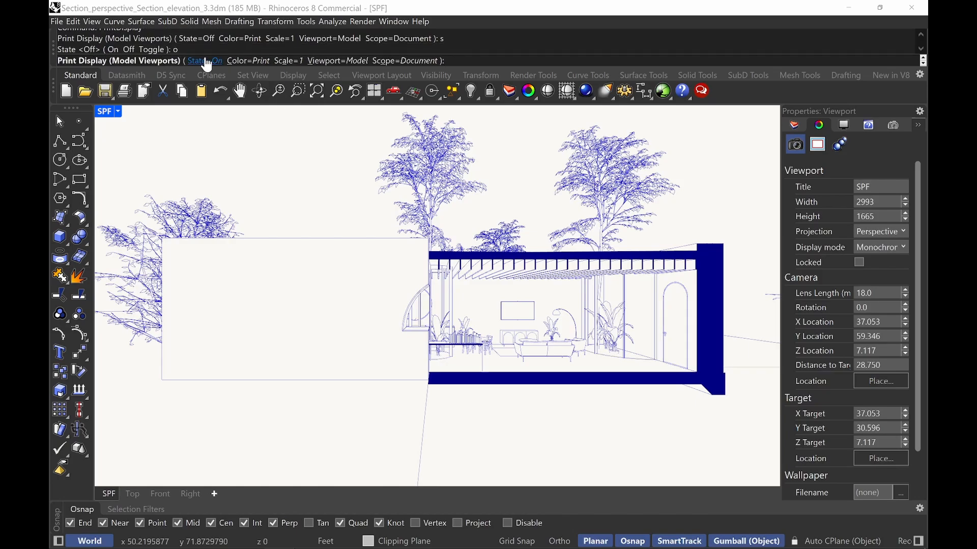
click(252, 61)
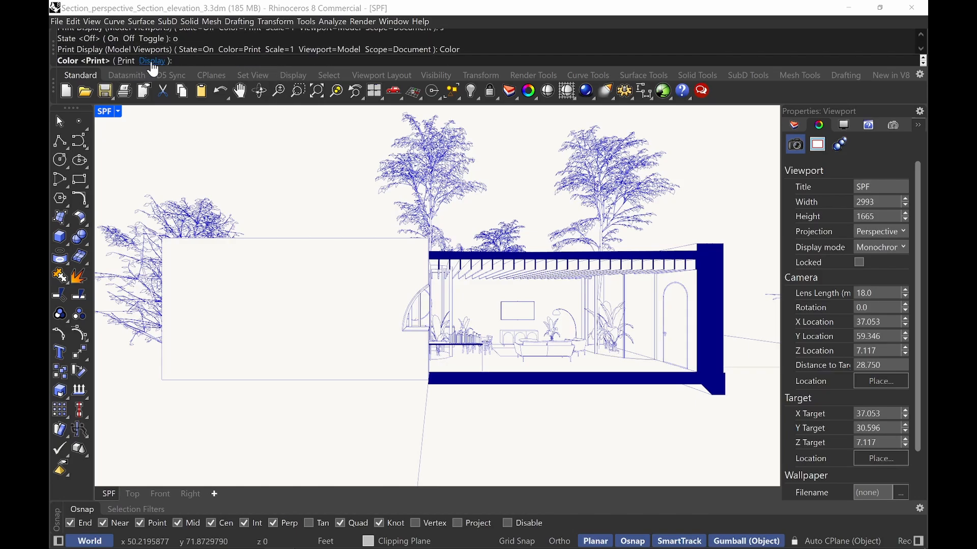
click(160, 61)
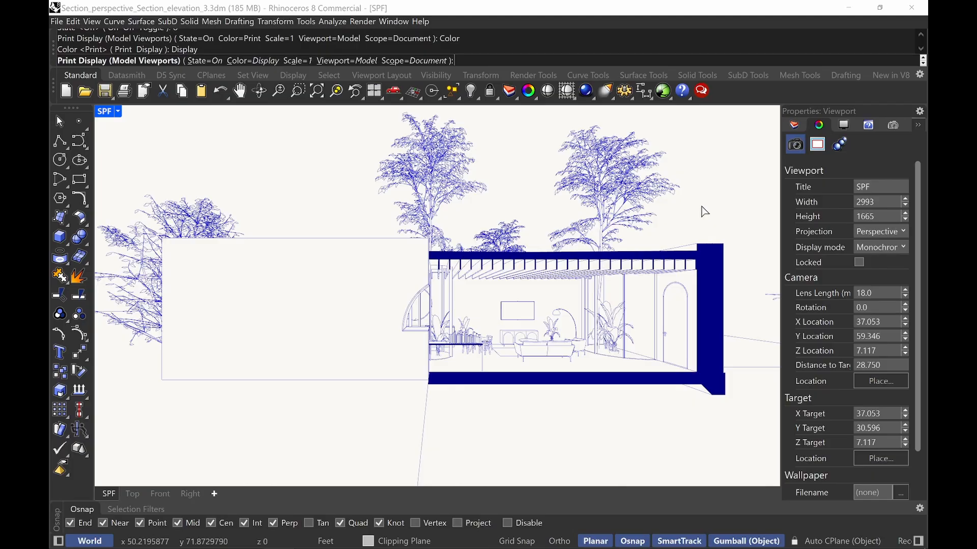
key(Return)
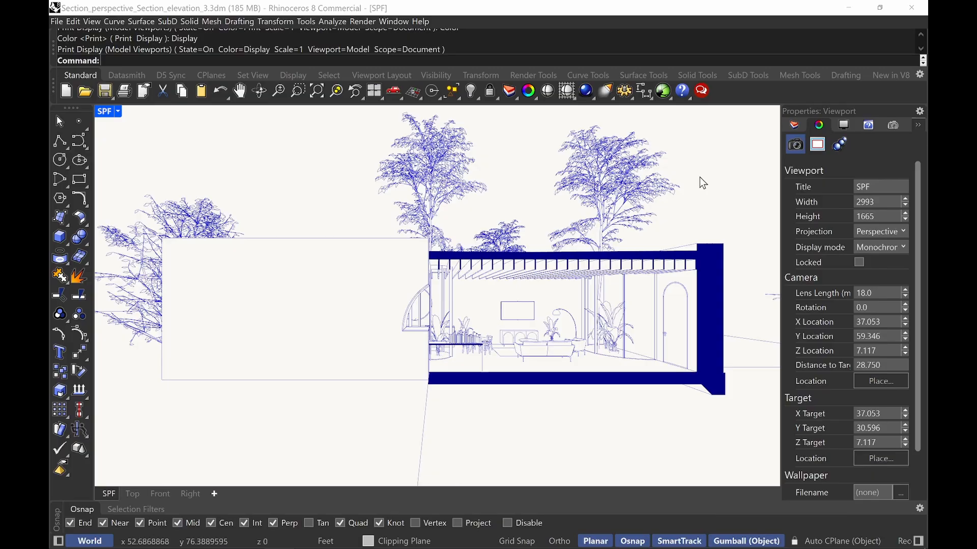
Try a ViewCaptureToFile of the SPF view at a custom resolution 4000 pixels wide, and cancel the capture
text(ViewCaptureToClipboard)
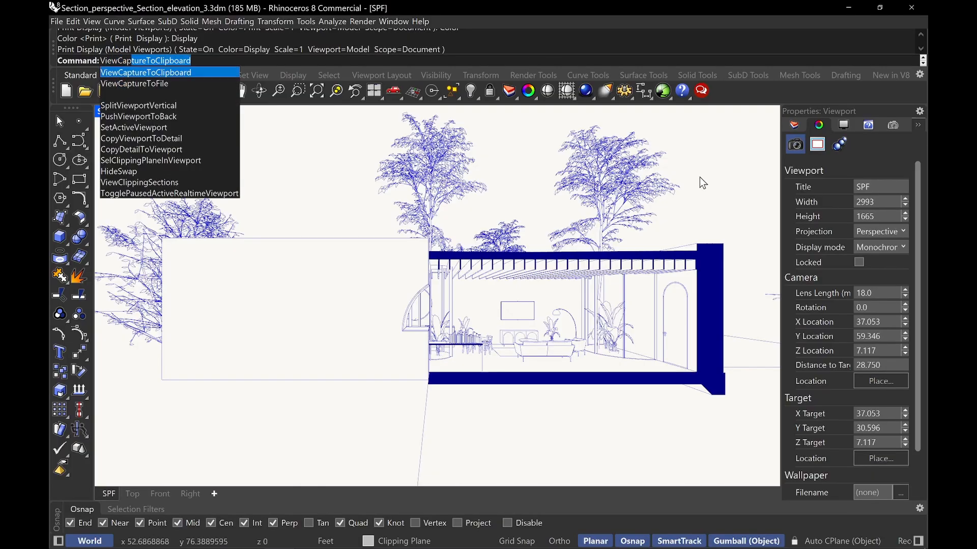
key(Down)
key(Return)
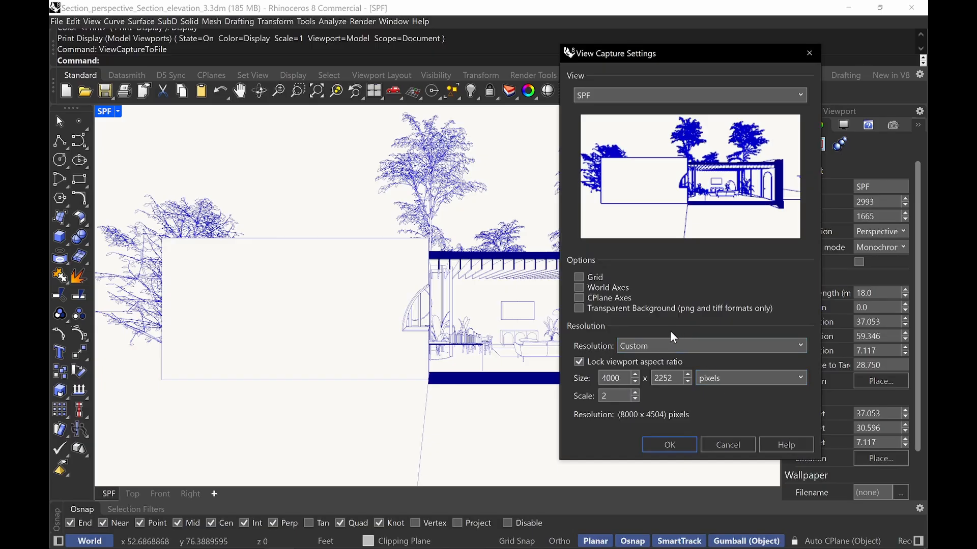
click(631, 346)
click(673, 360)
click(669, 347)
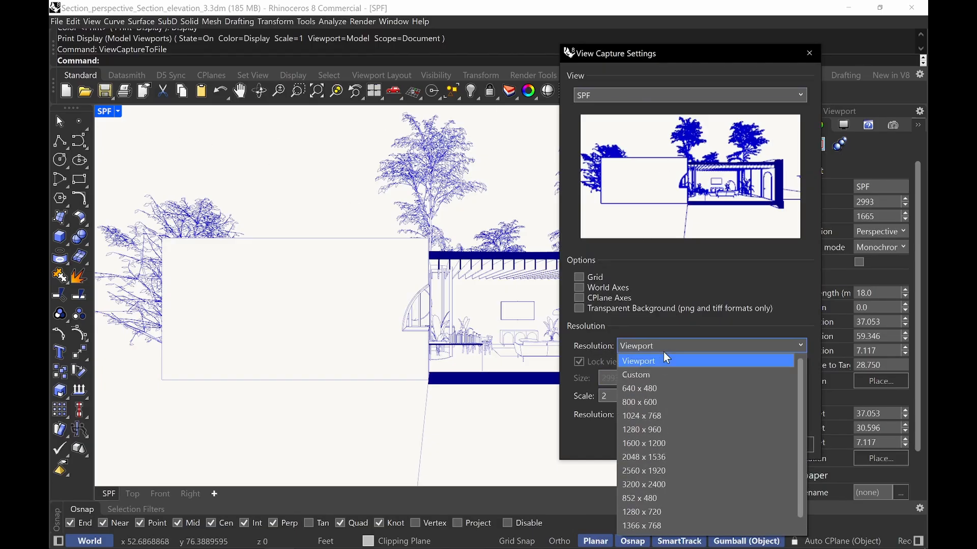
click(666, 370)
double_click(614, 378)
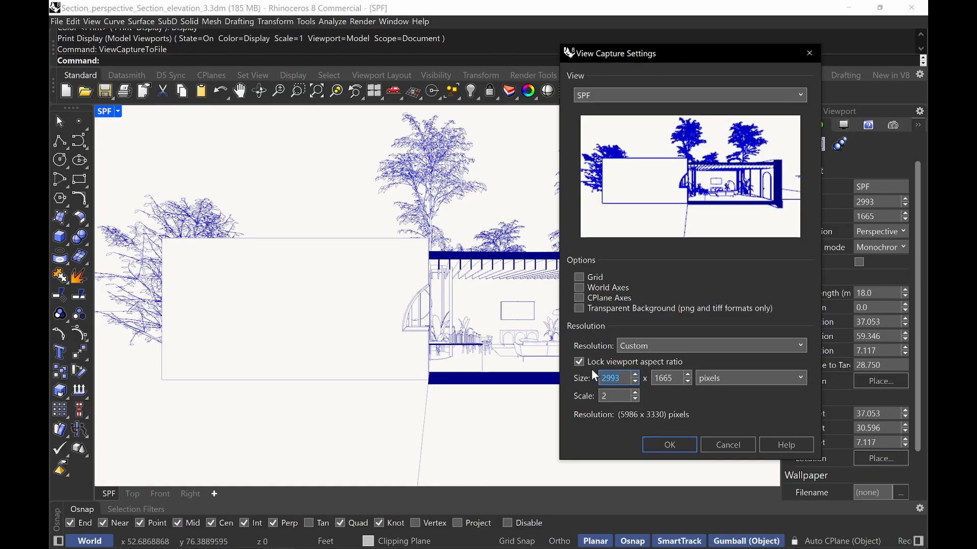
text(4000)
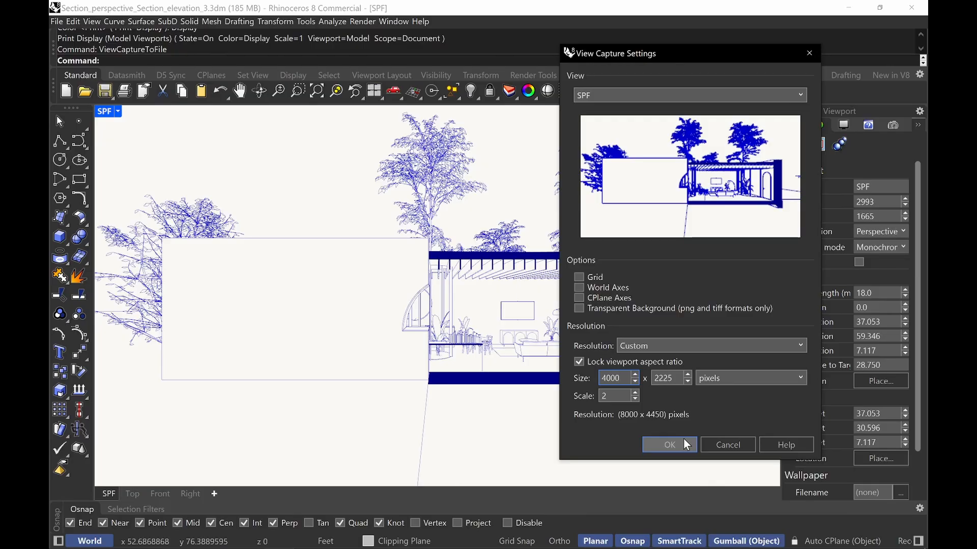
click(737, 446)
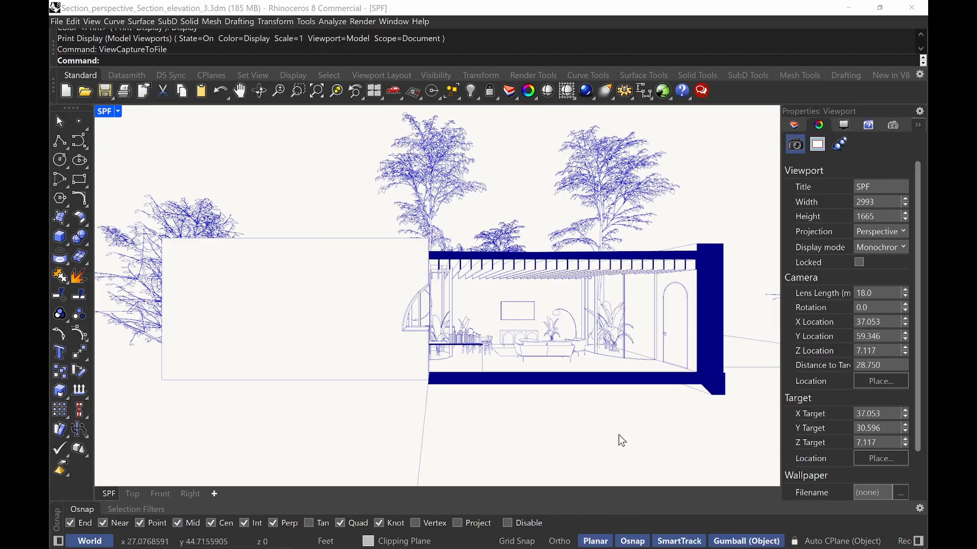
Switch to the other Rhino window containing House_Model_Elevation_Section_ELEVATION1.3dm
mouse_move(356, 537)
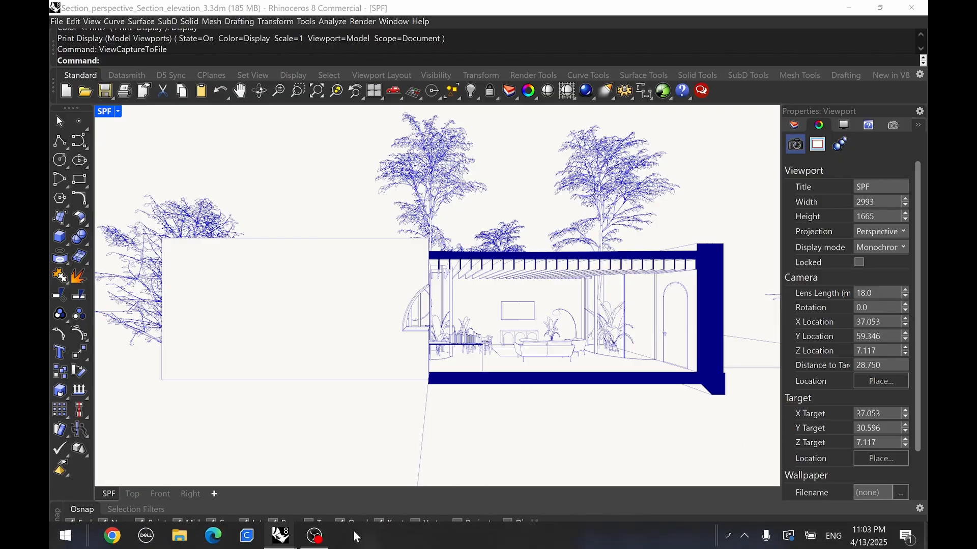
mouse_move(281, 535)
click(205, 474)
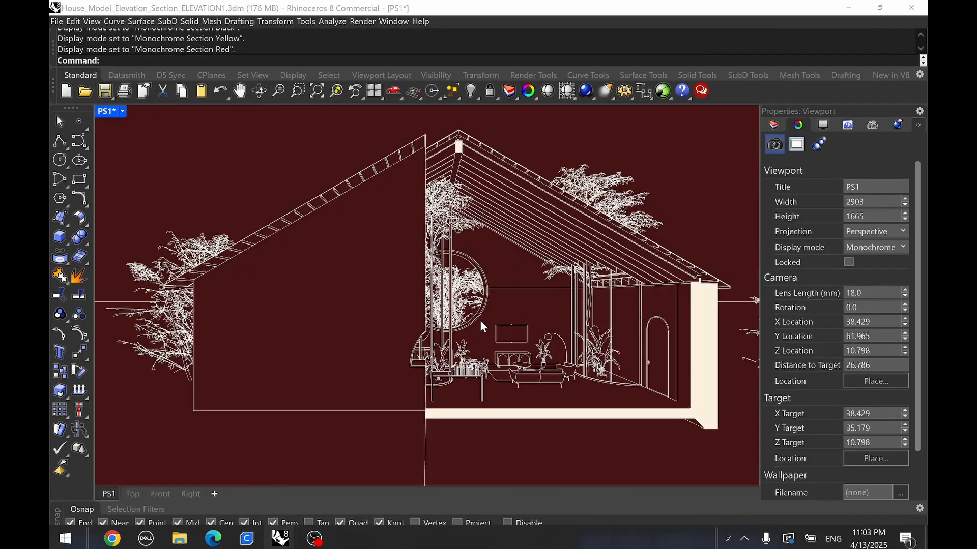